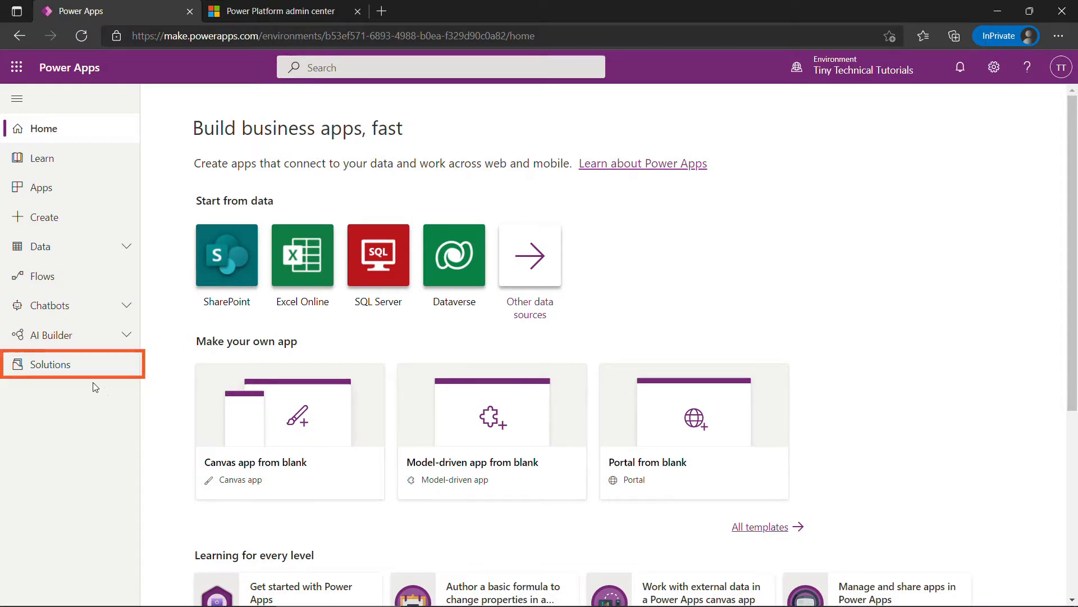
Step: Start a new solution with the display name Party Planning and check the list of available publishers
click(80, 372)
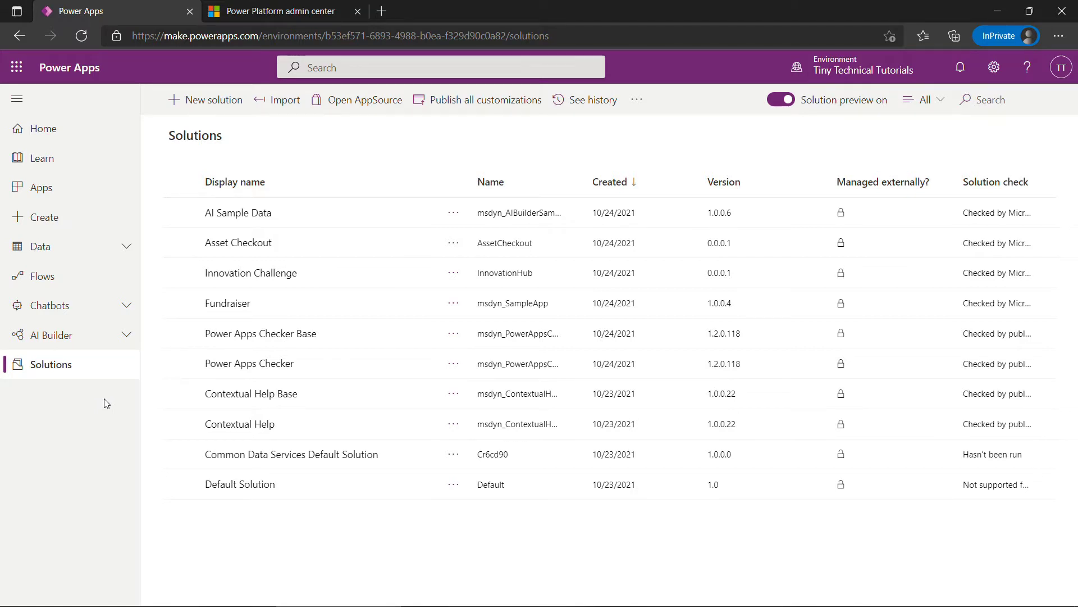
click(197, 101)
click(877, 128)
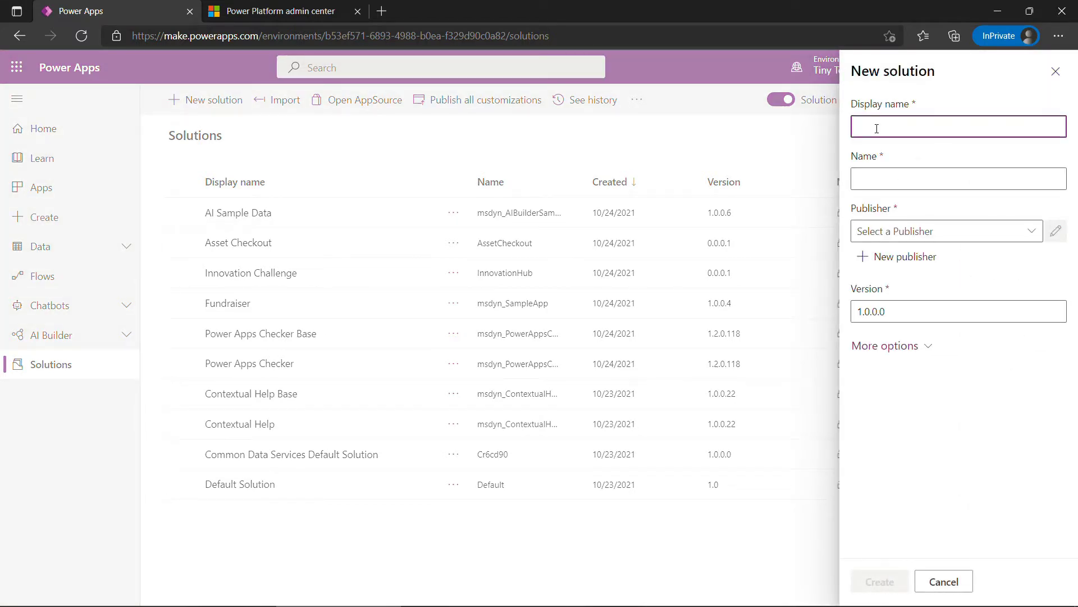
text(Party Planning)
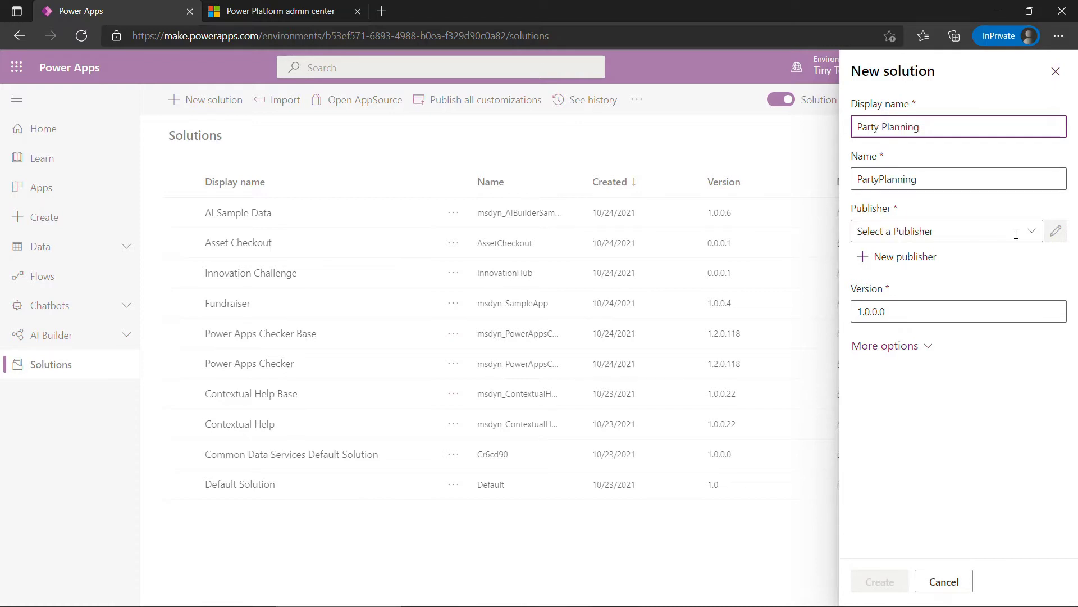
click(1034, 232)
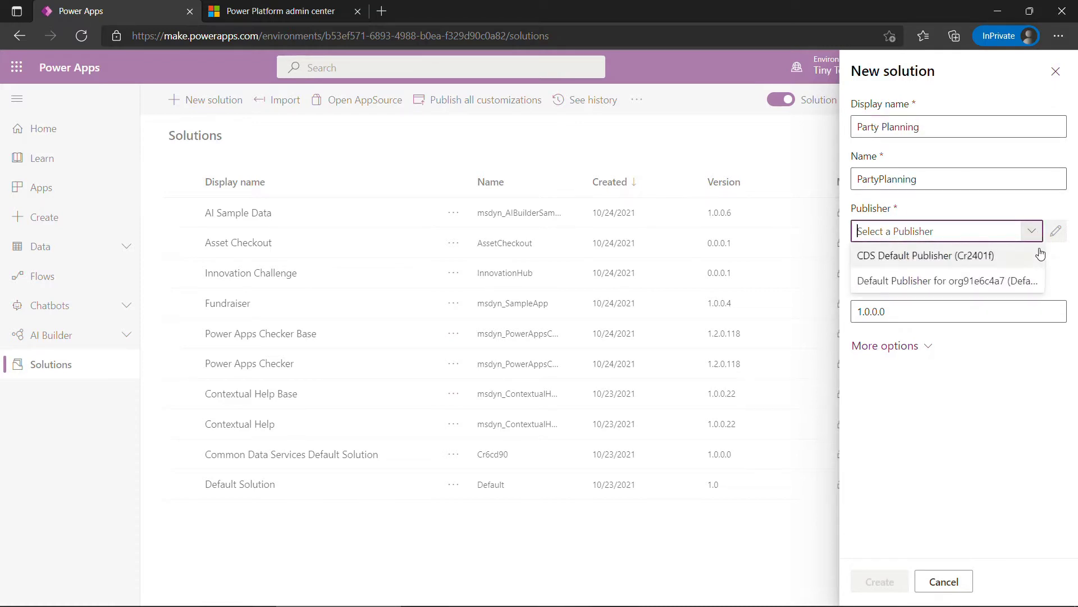
click(1034, 231)
Step: Start a new publisher with the display name Tiny Technical Tutorials and the name TinyTechnicalTutorials
click(921, 257)
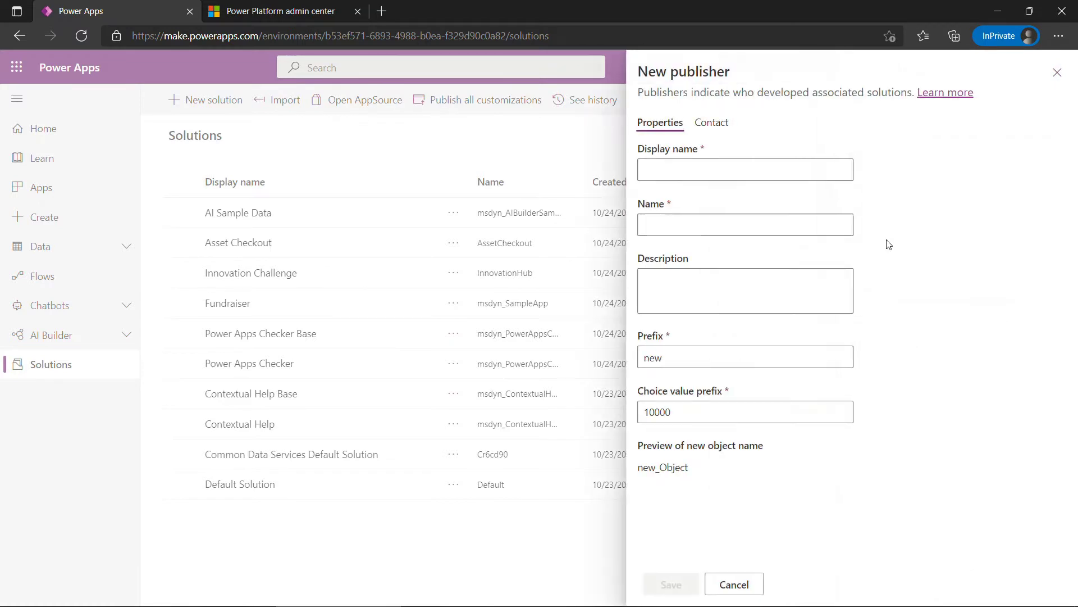
click(708, 164)
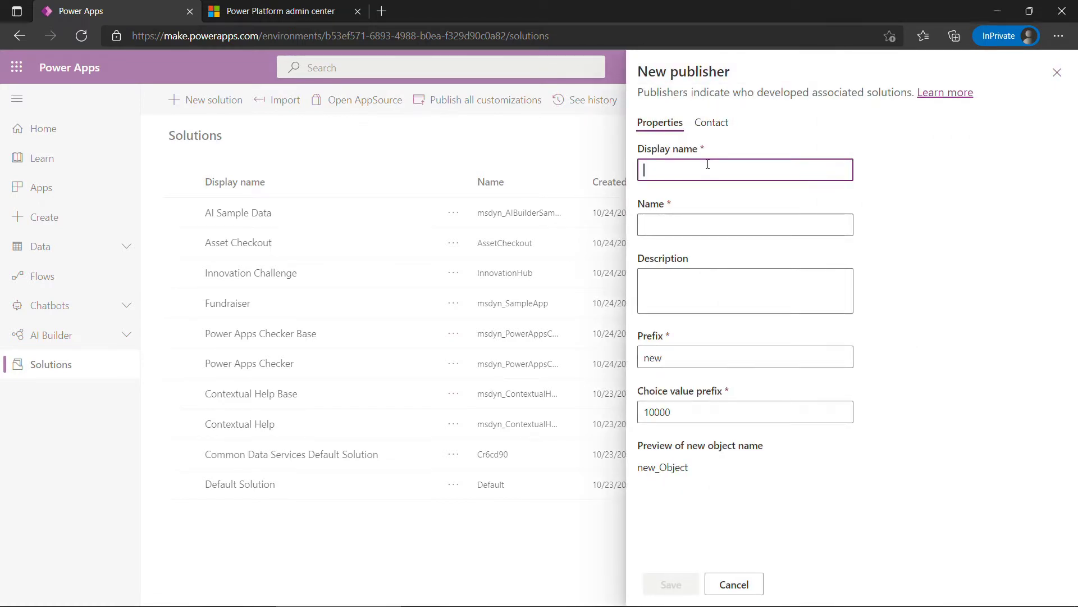
text(Tiny Technical Tutorials)
key(ctrl+a)
key(ctrl+c)
click(689, 221)
key(ctrl+v)
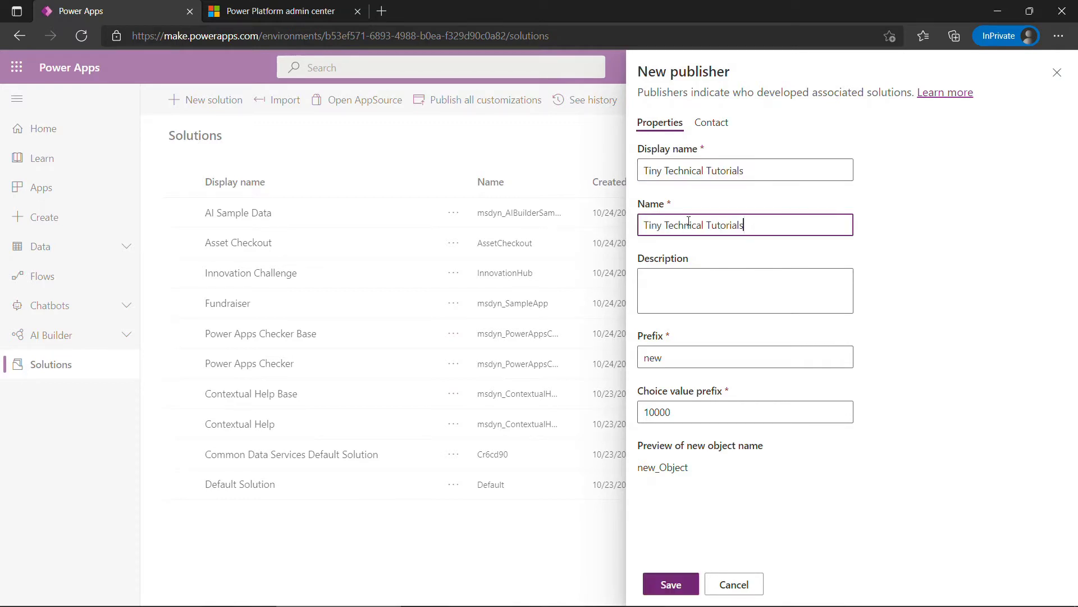
key(ctrl+Left)
key(BackSpace)
key(ctrl+Left)
key(BackSpace)
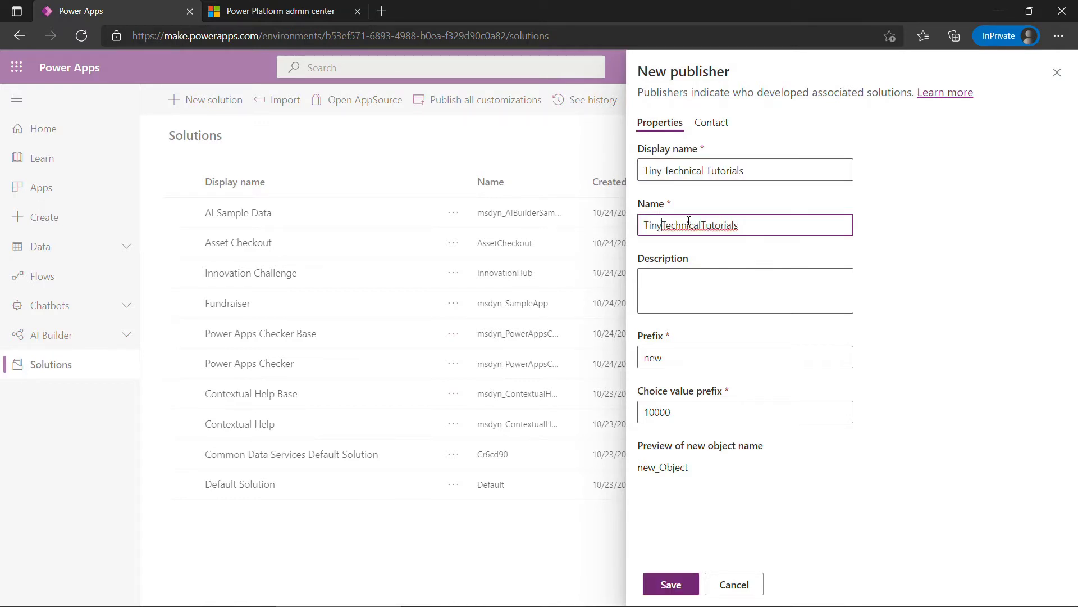
Step: Set the publisher's prefix to ttt and save the publisher
drag(686, 357, 639, 362)
text(ttt)
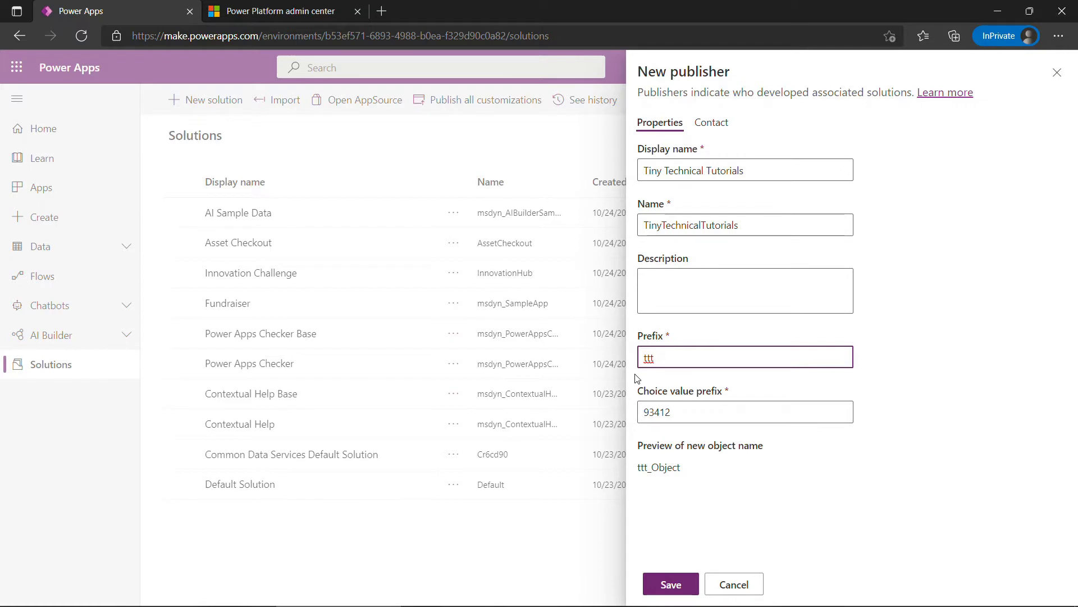
click(676, 584)
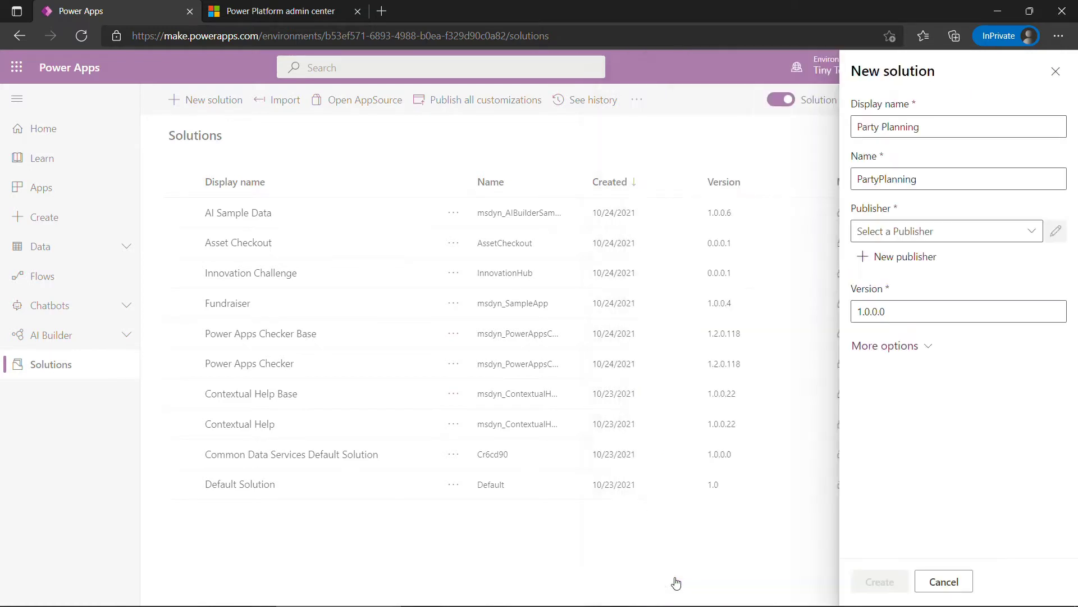
Step: Assign the Tiny Technical Tutorials publisher to the Party Planning solution and create the solution
click(1029, 235)
click(863, 307)
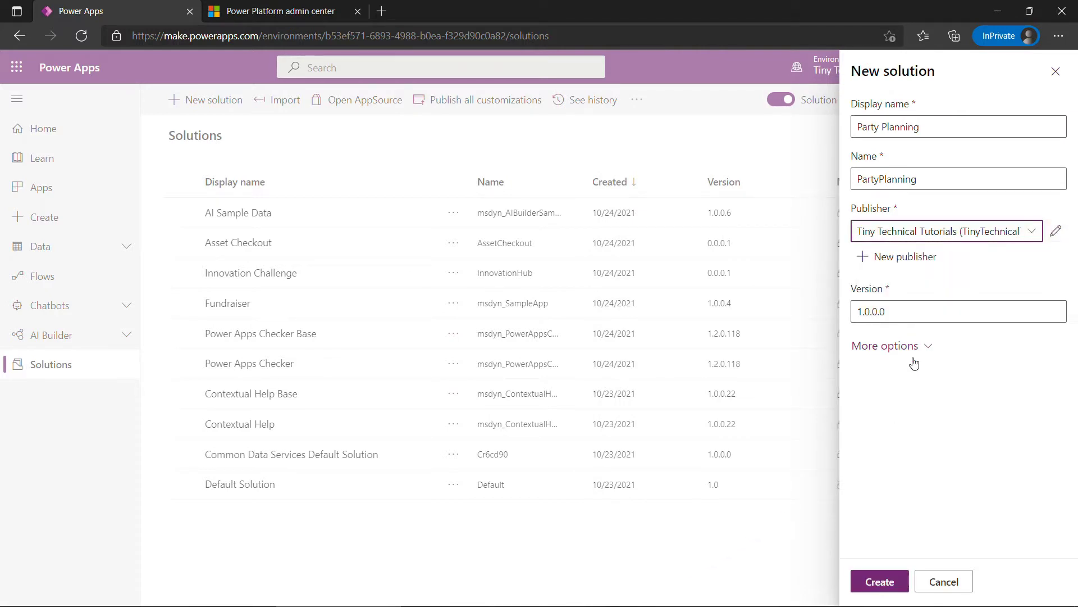
click(867, 581)
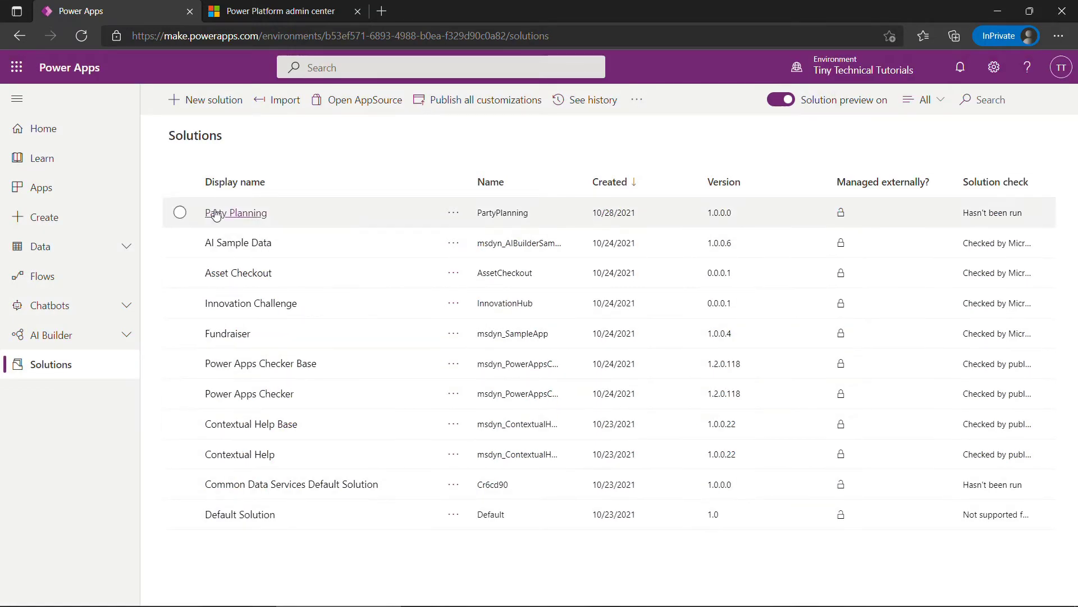
Step: Open the Party Planning solution and create a new table with the display name Event
click(217, 214)
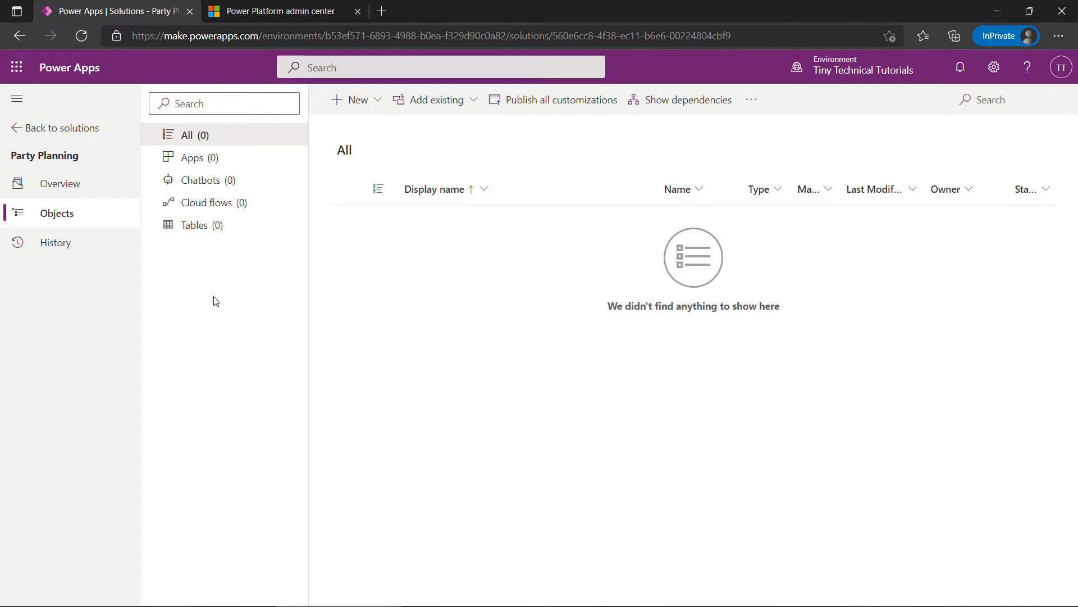
click(194, 231)
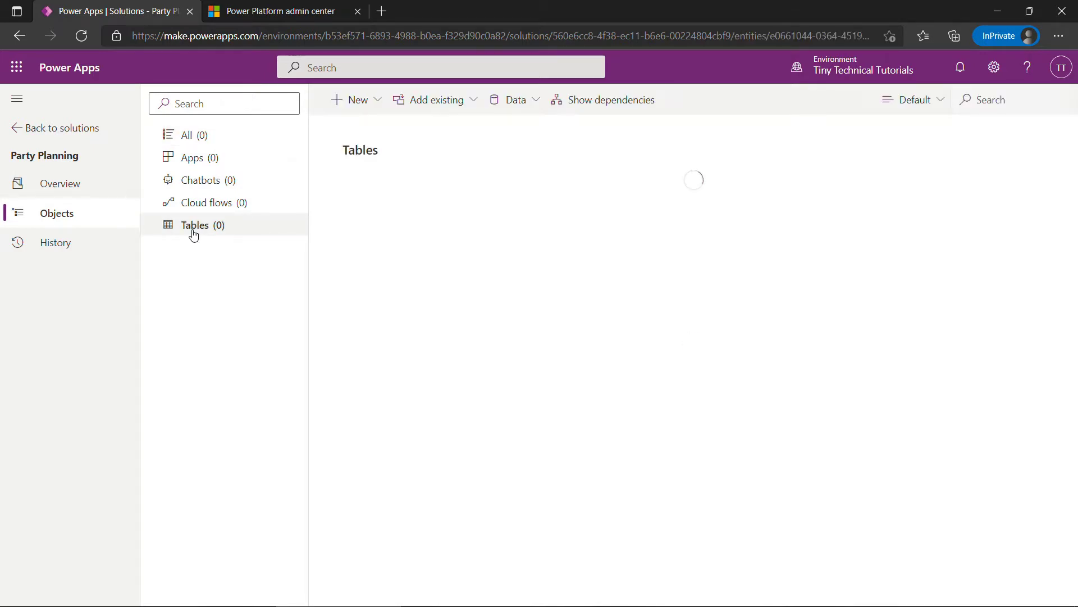
click(375, 105)
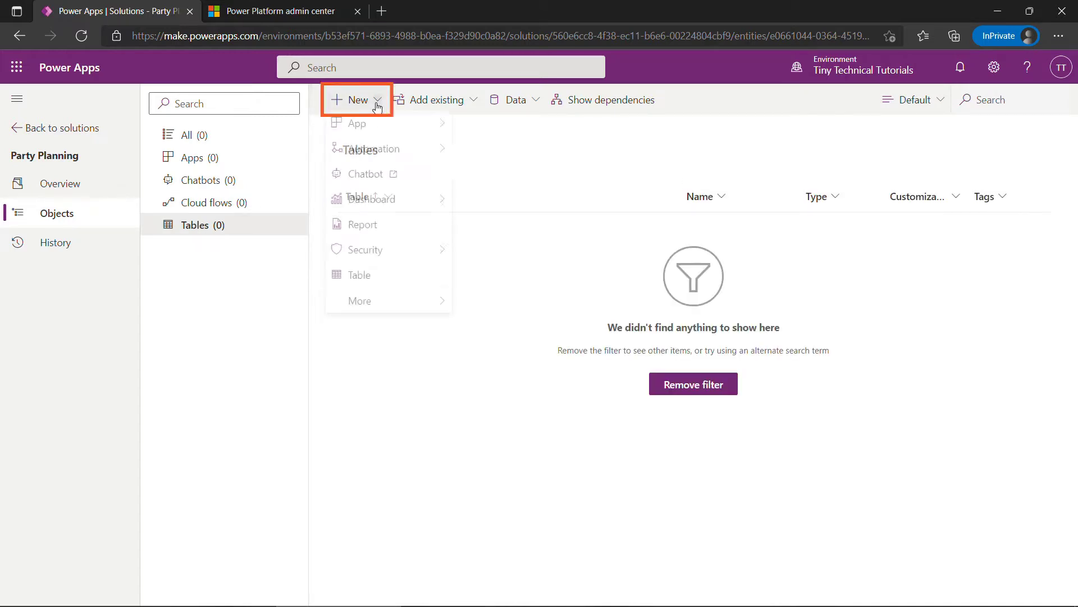
click(358, 283)
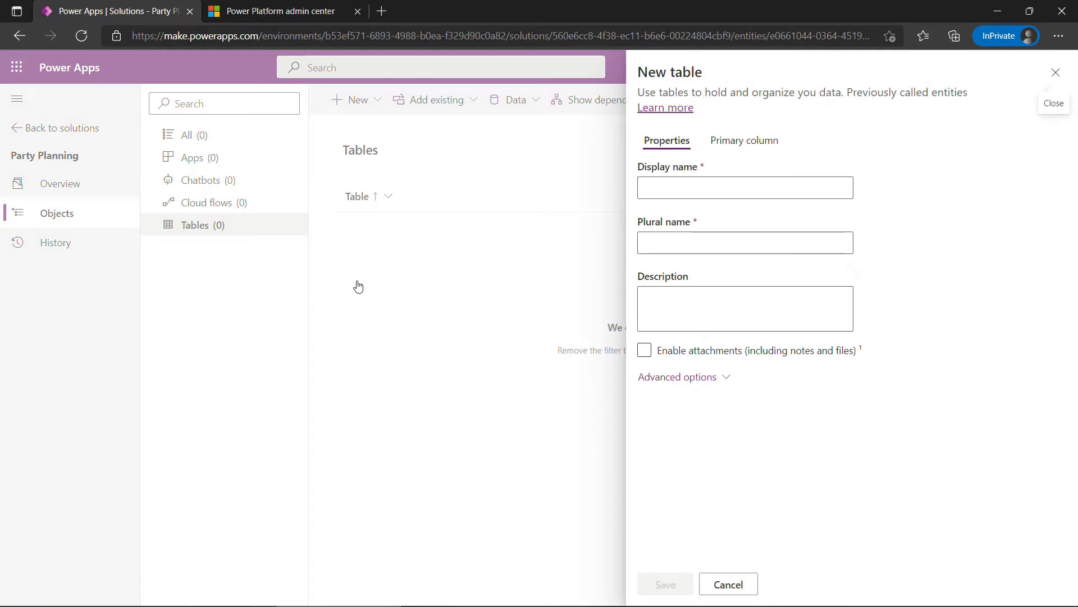
text(Event)
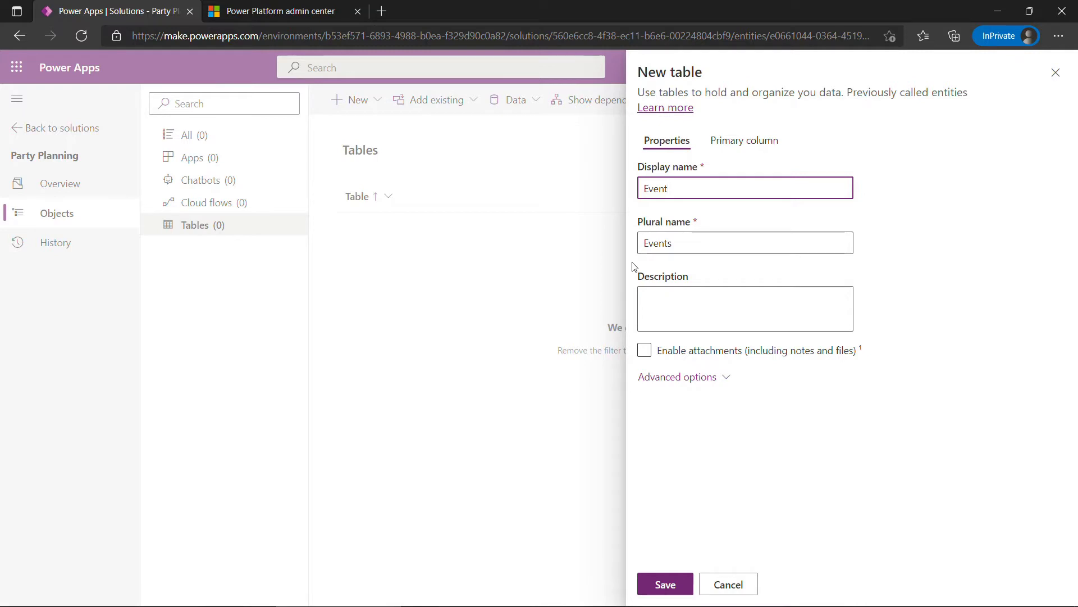
click(658, 588)
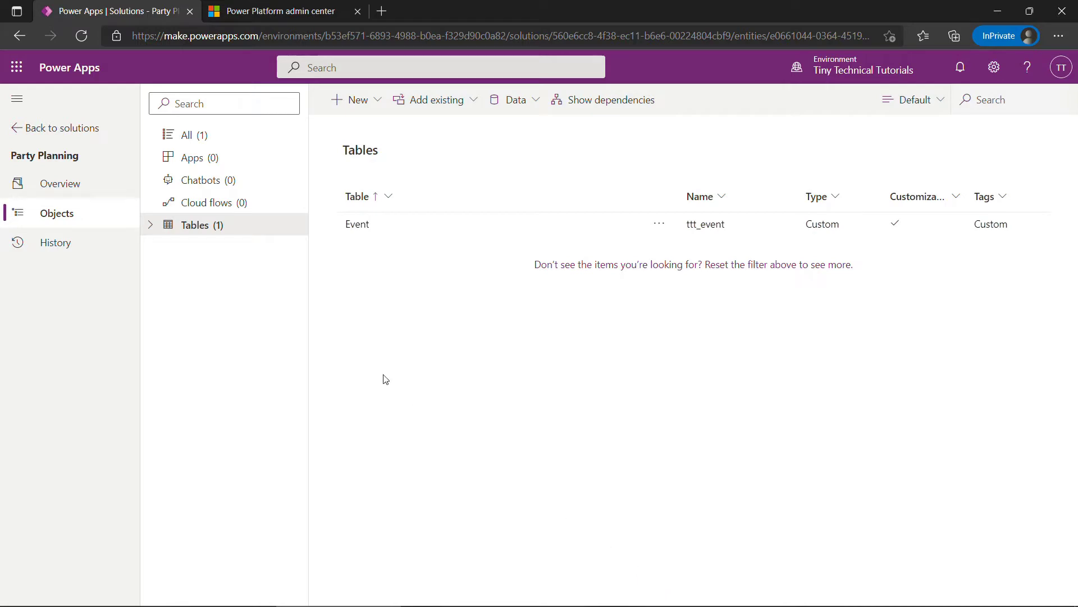
Step: Start a new column in the Event table with the display name Type and the data type Choices
click(150, 224)
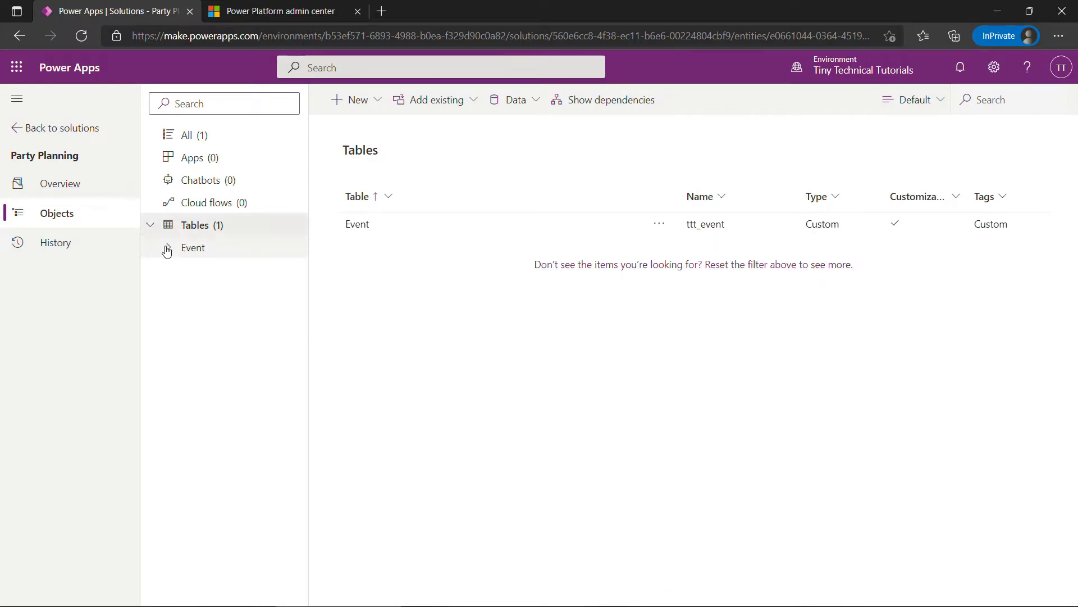
click(167, 250)
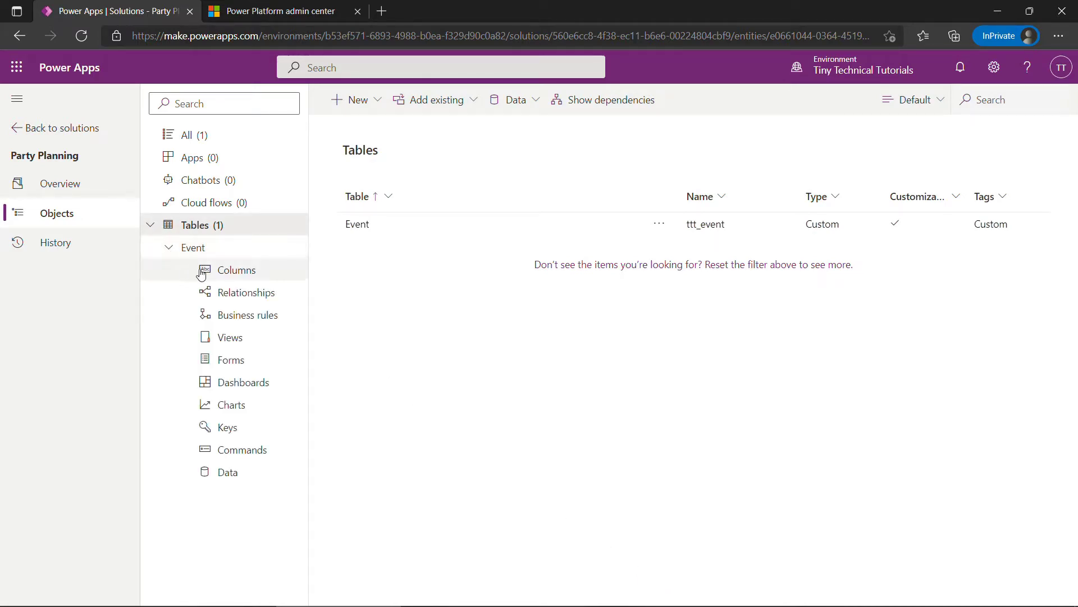
click(235, 274)
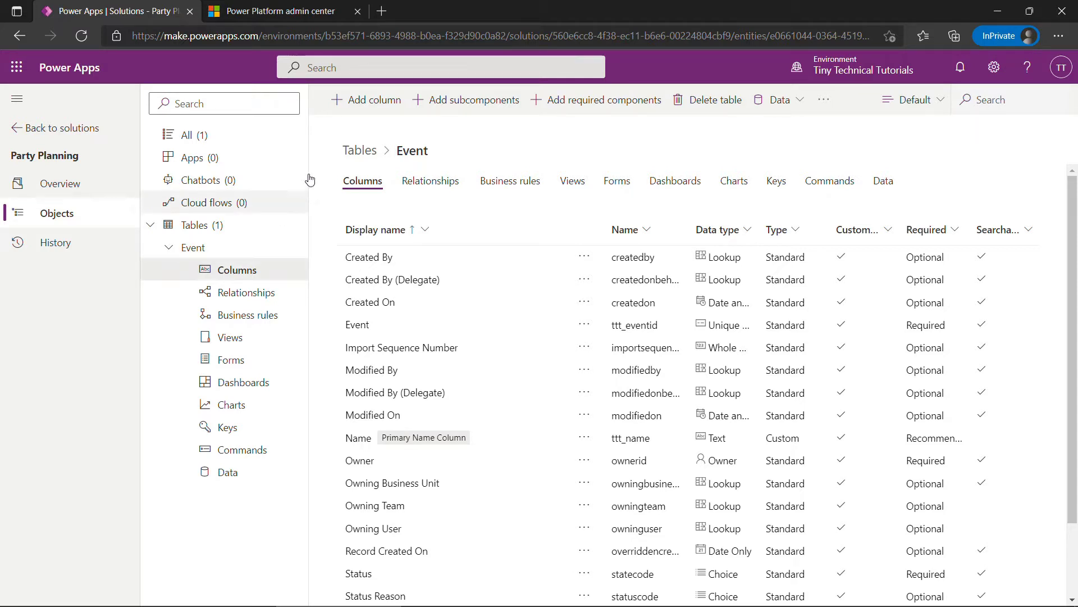
click(350, 111)
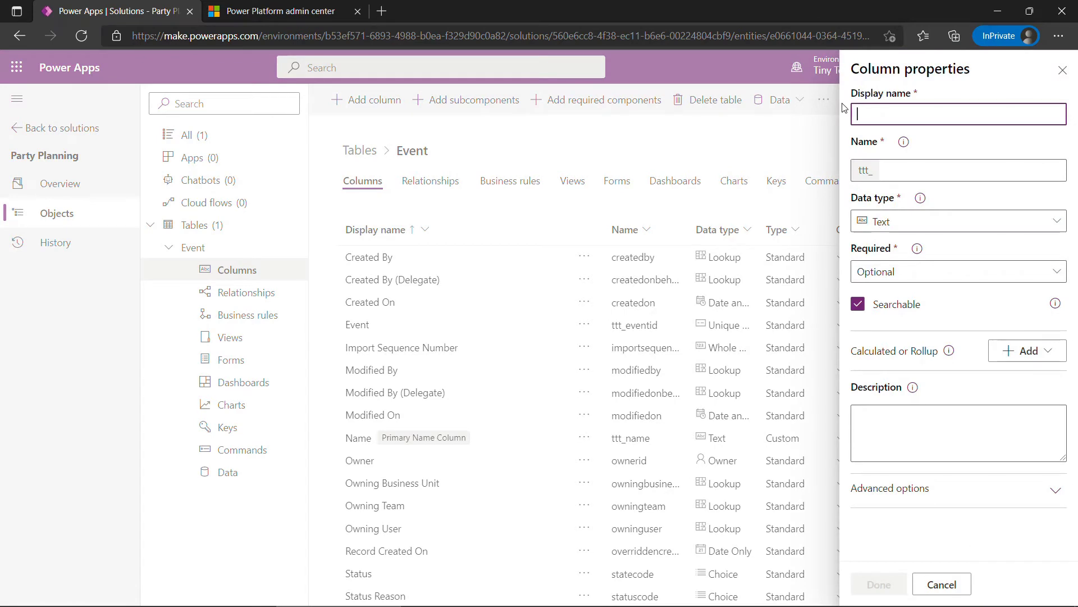
text(Type)
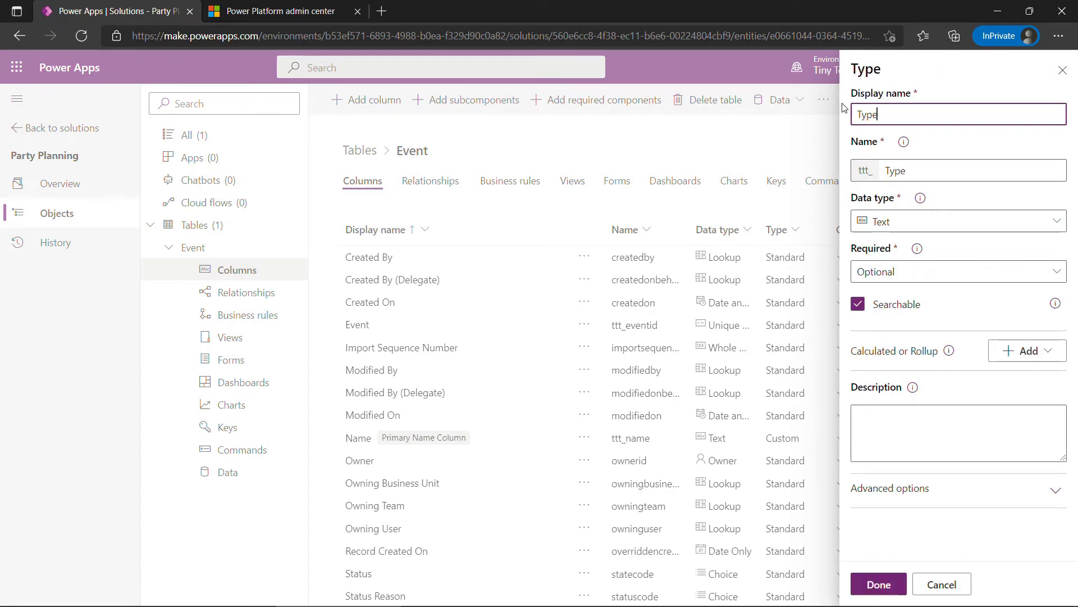
click(893, 228)
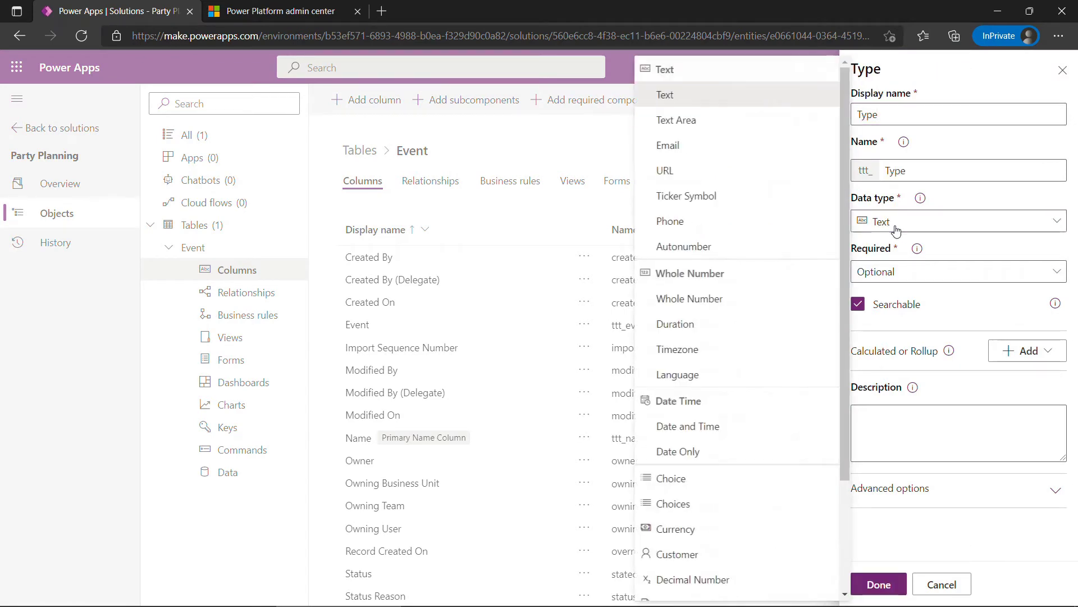
click(707, 510)
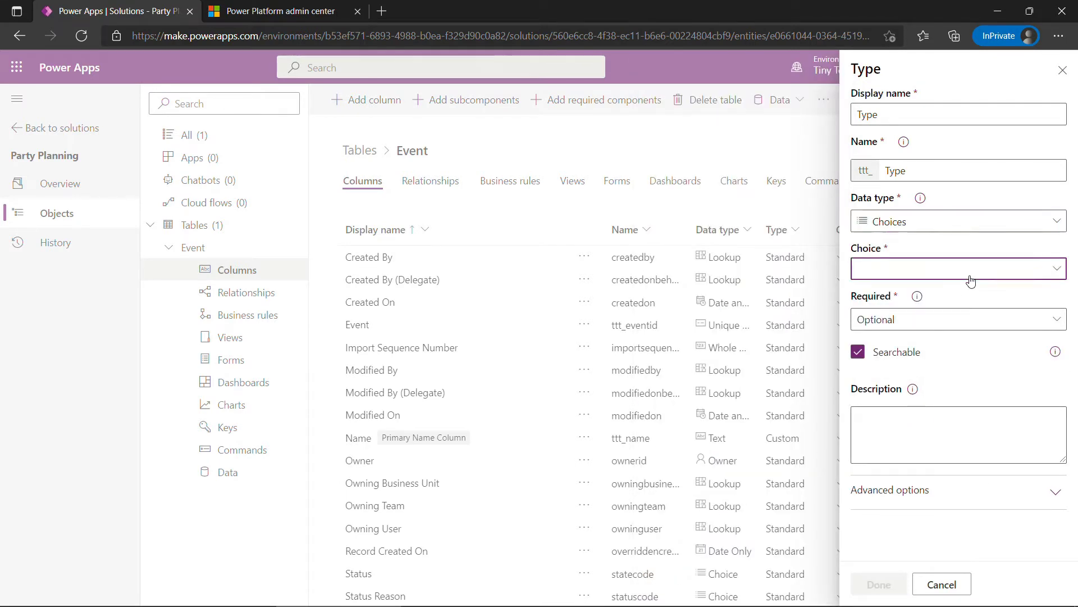
Step: Start a new choice for the Type column with the items Anniversary and Birthday
click(971, 280)
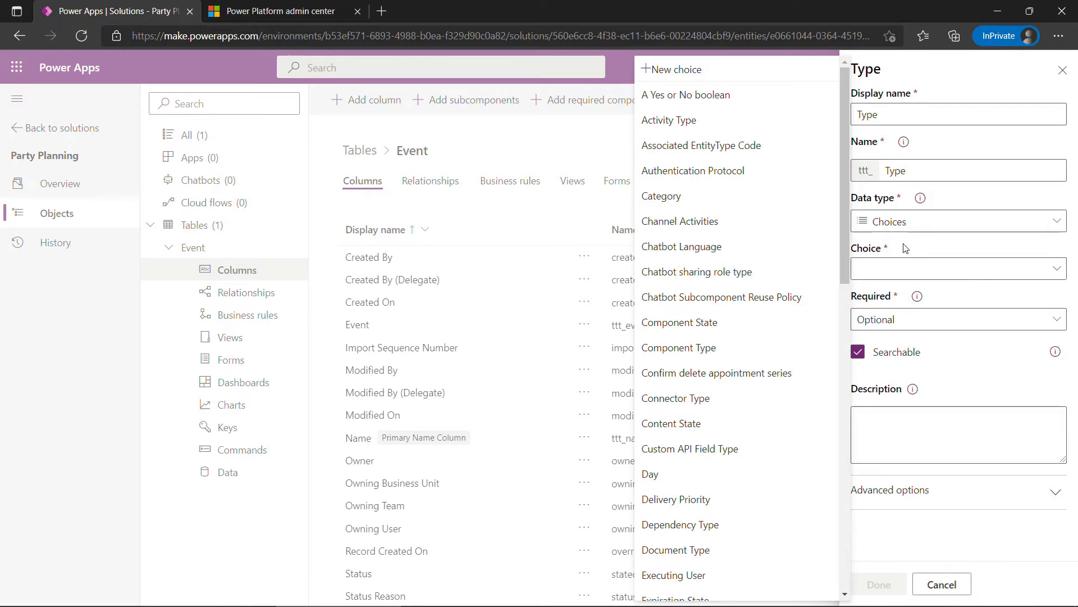
click(682, 70)
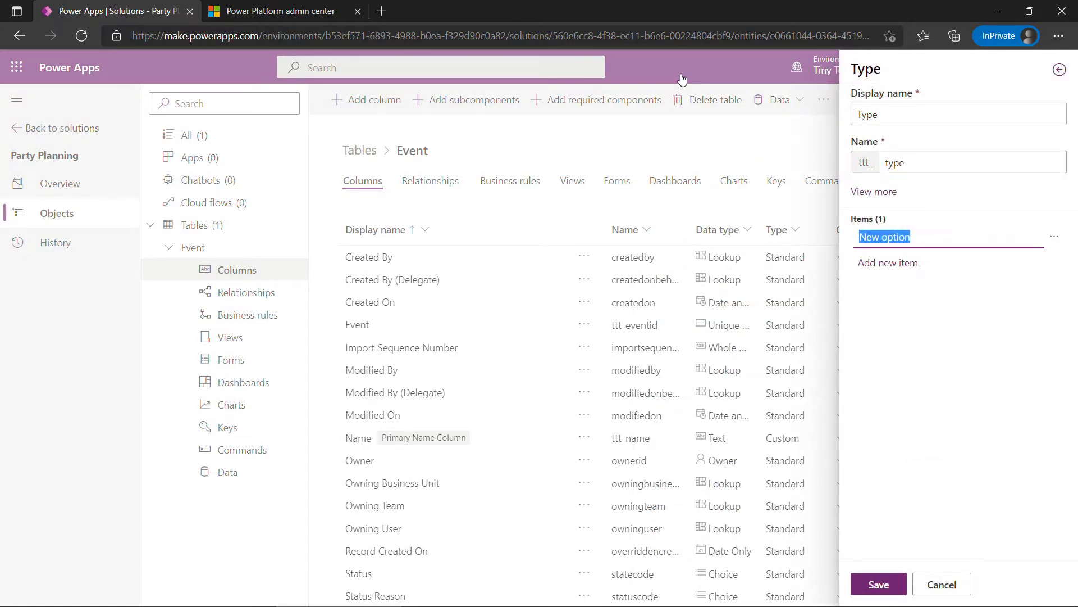
text(Anniversary)
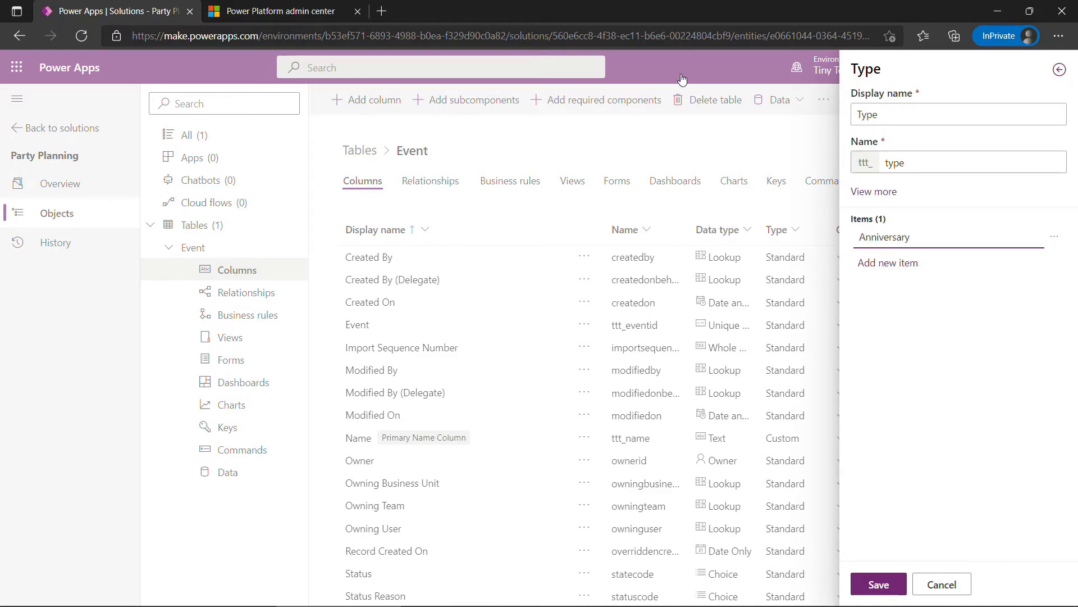
key(Return)
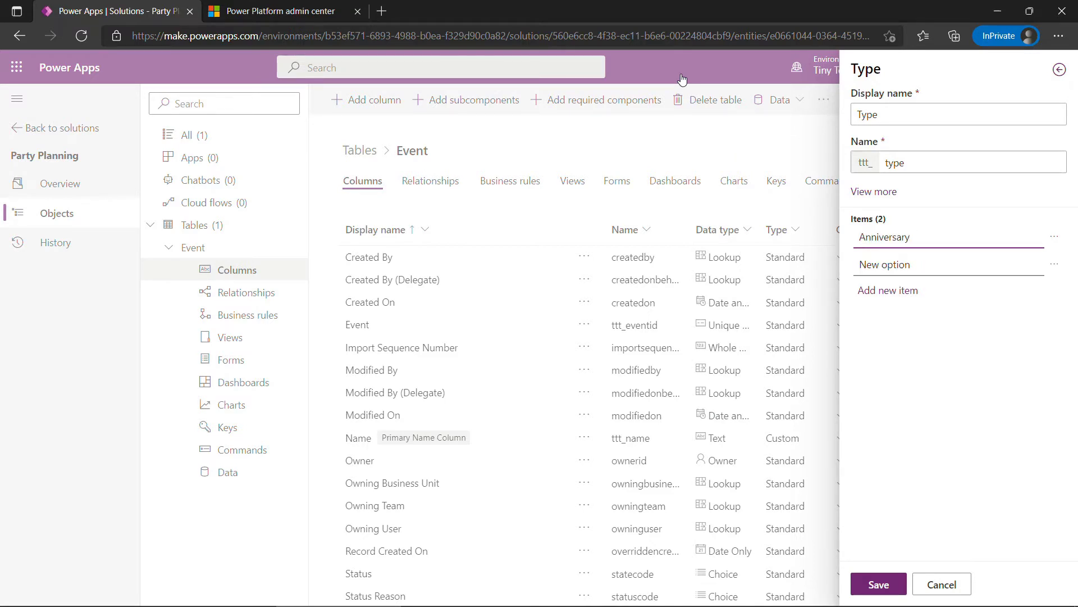
key(Tab)
key(Tab)
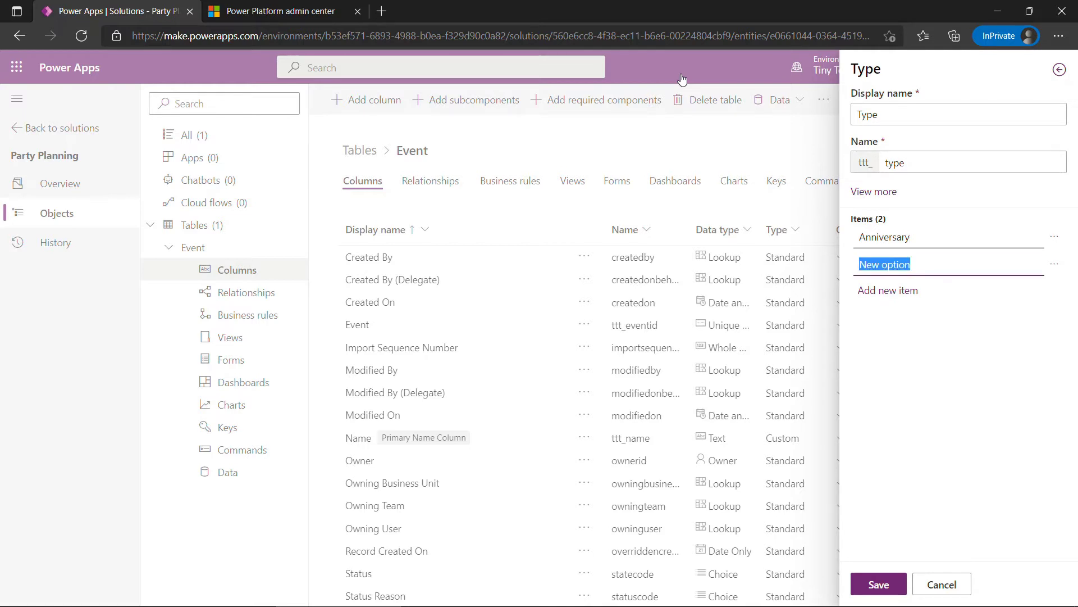
text(Birthday)
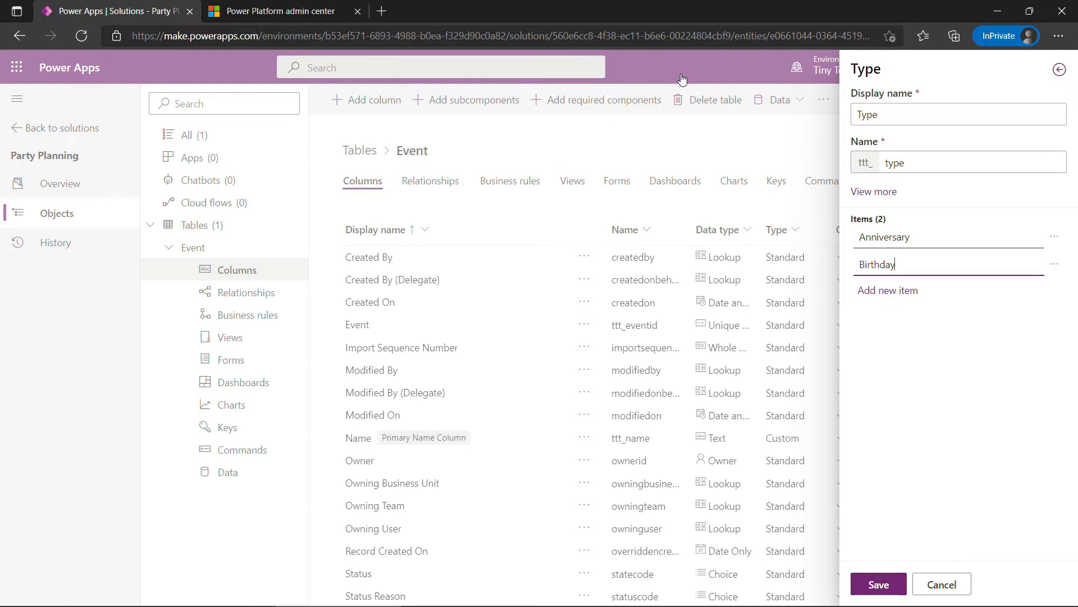
Step: Add the items Going Away and Holiday to the Type choice, then save the choice and finish the Type column
key(Return)
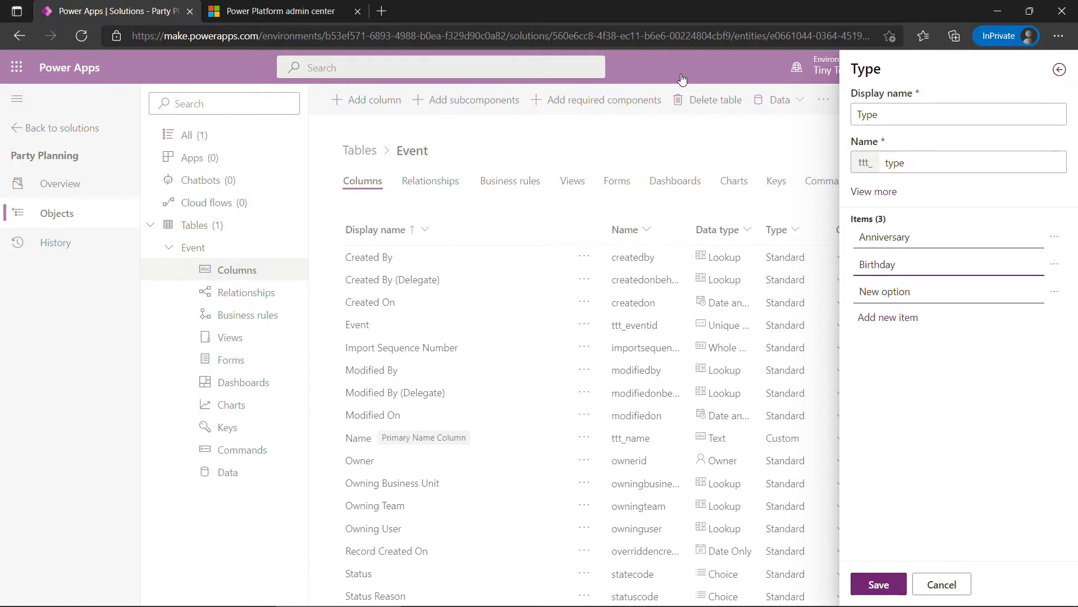
key(Tab)
key(Tab)
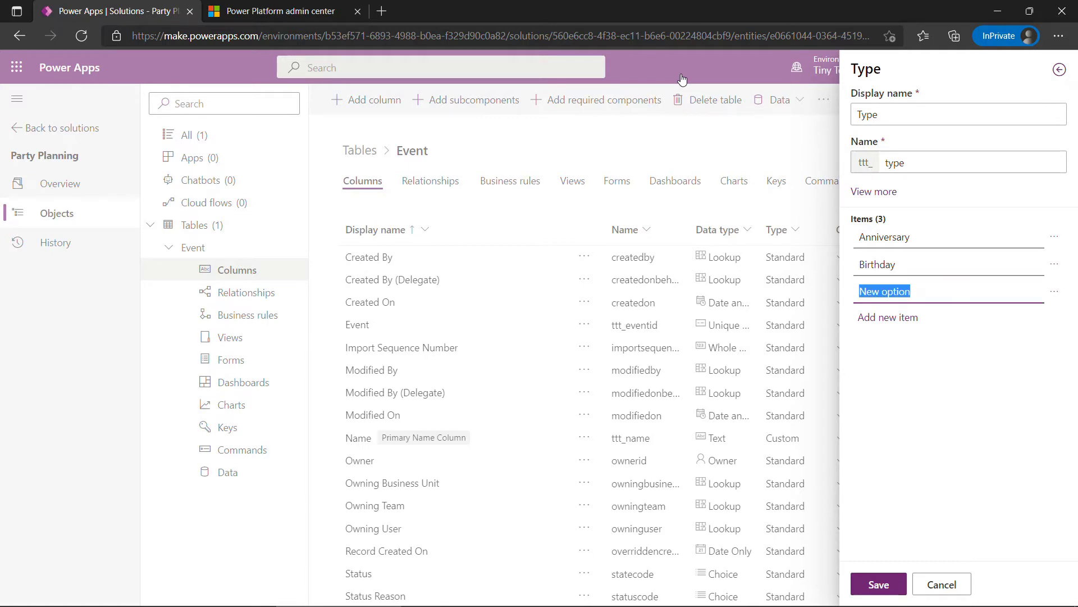
text(Going Awa)
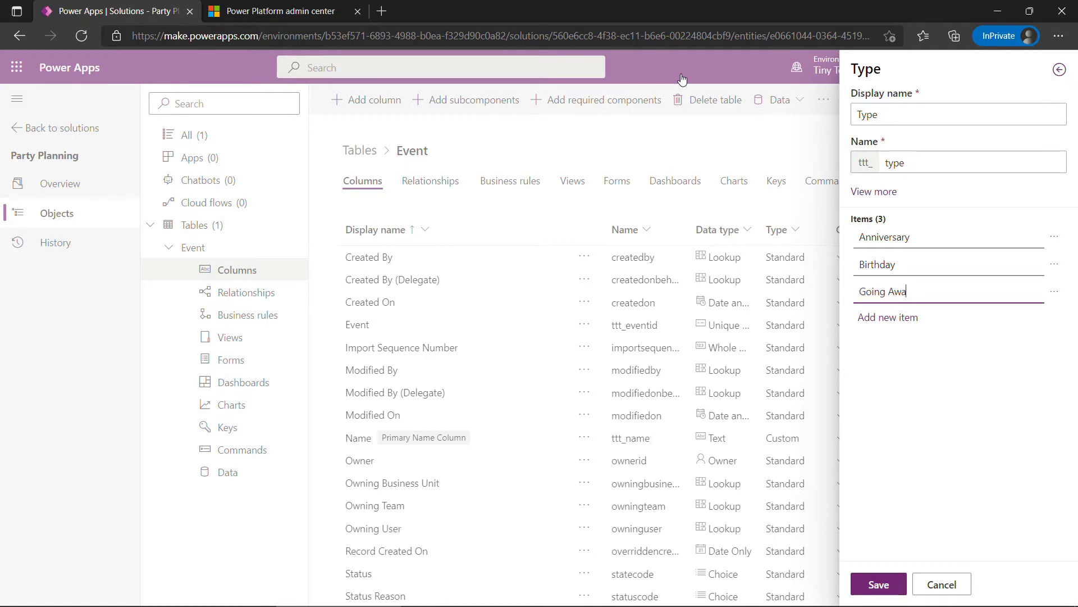
text(y)
click(883, 317)
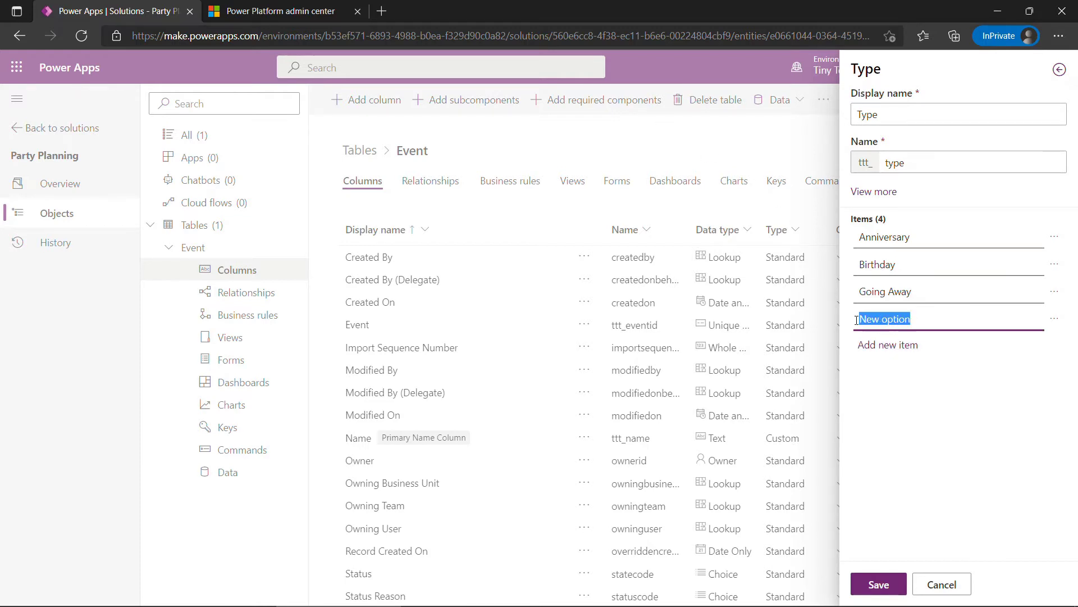
text(Hol)
key(BackSpace)
key(BackSpace)
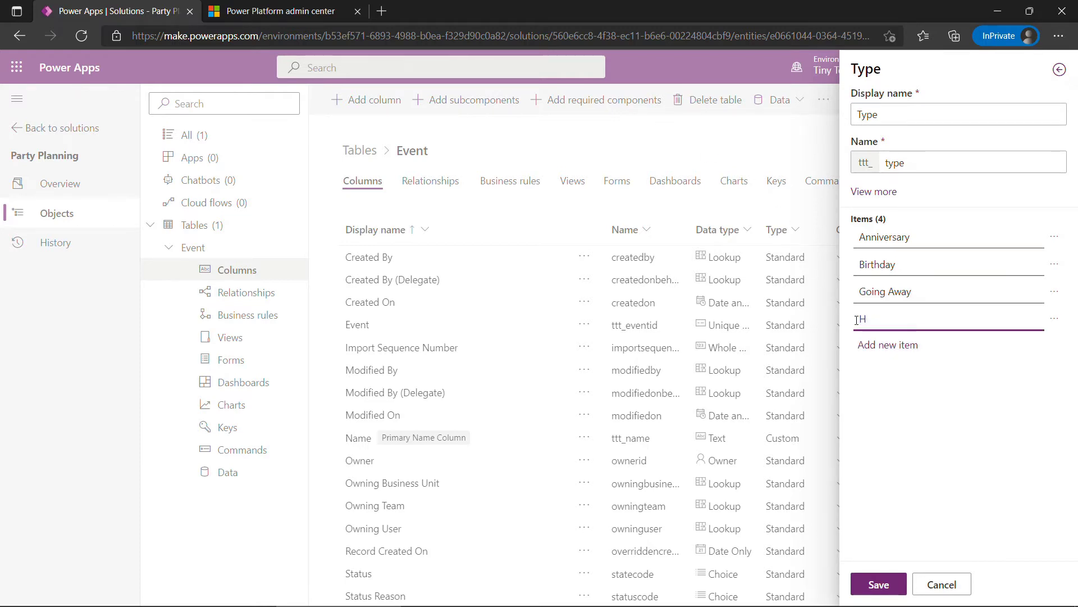
text(oliday)
click(880, 584)
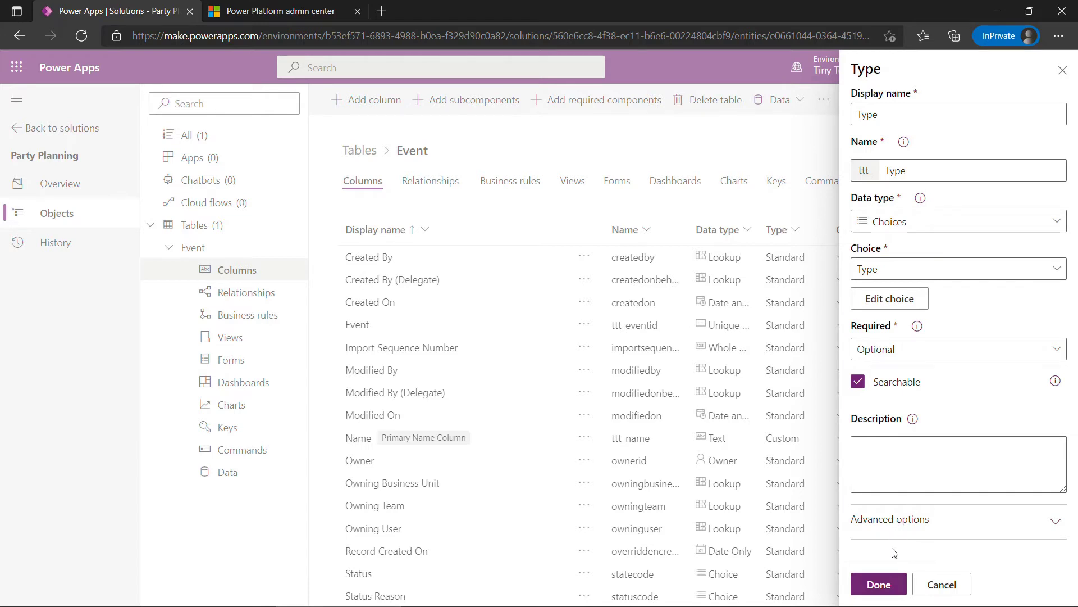
click(879, 585)
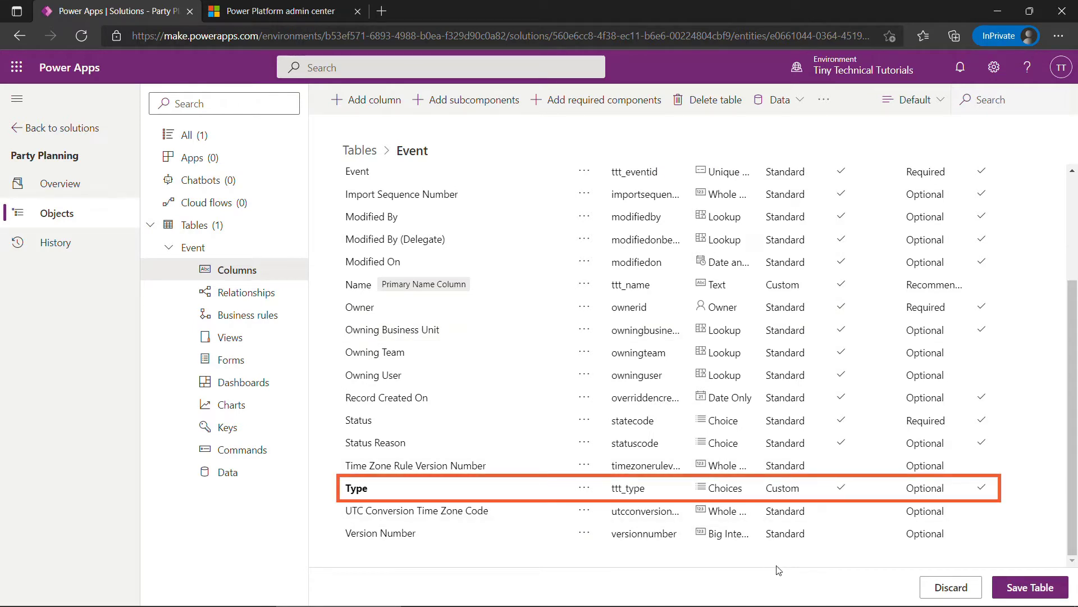
Step: Add a column to the Event table with the display name Date and Time and the data type Date and Time
click(355, 107)
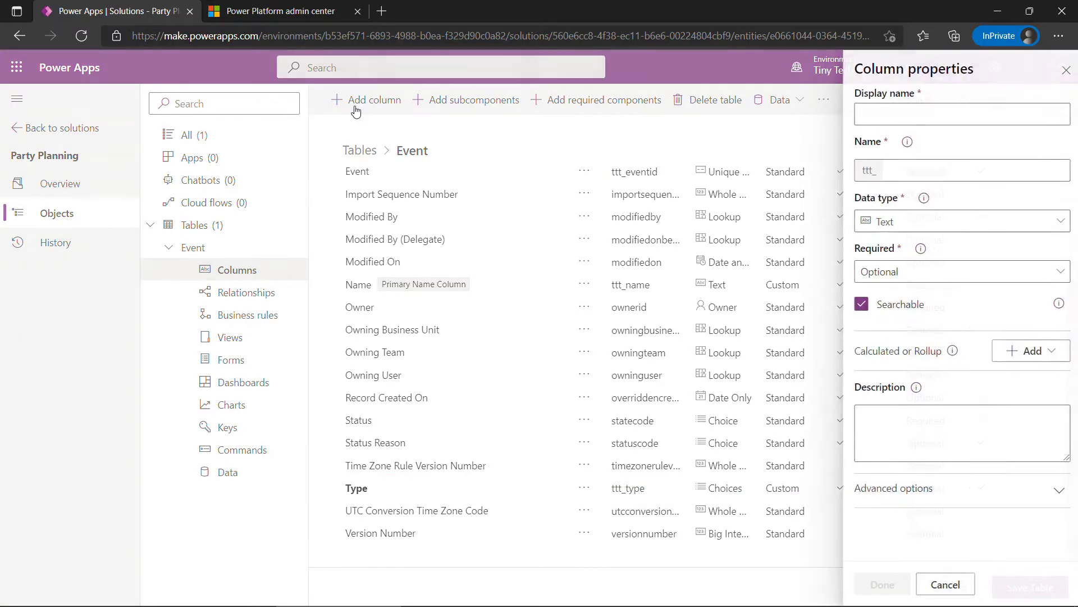
click(871, 107)
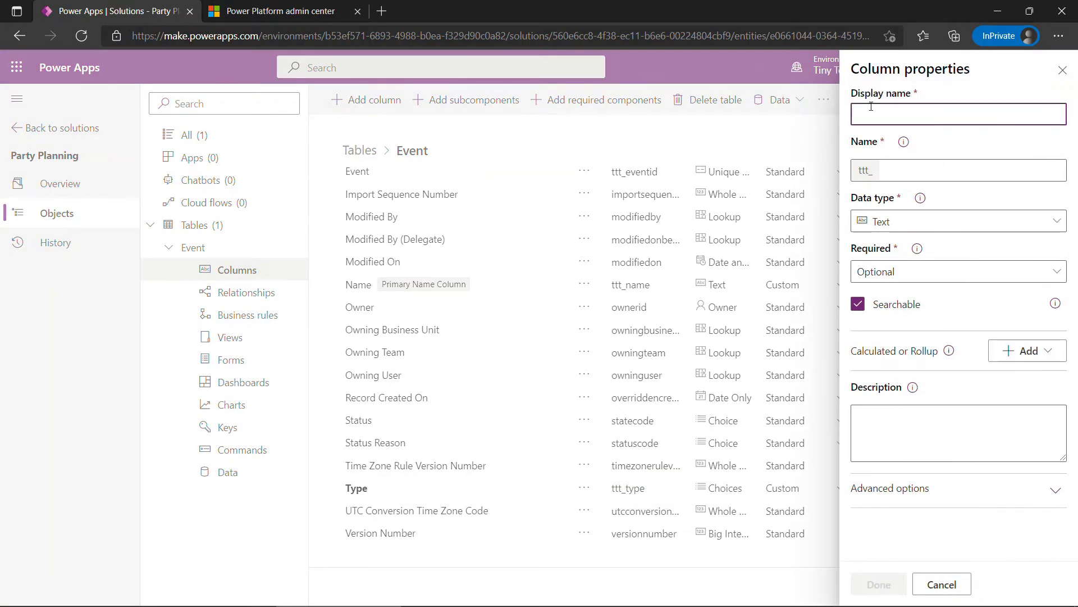
text(Date and Time)
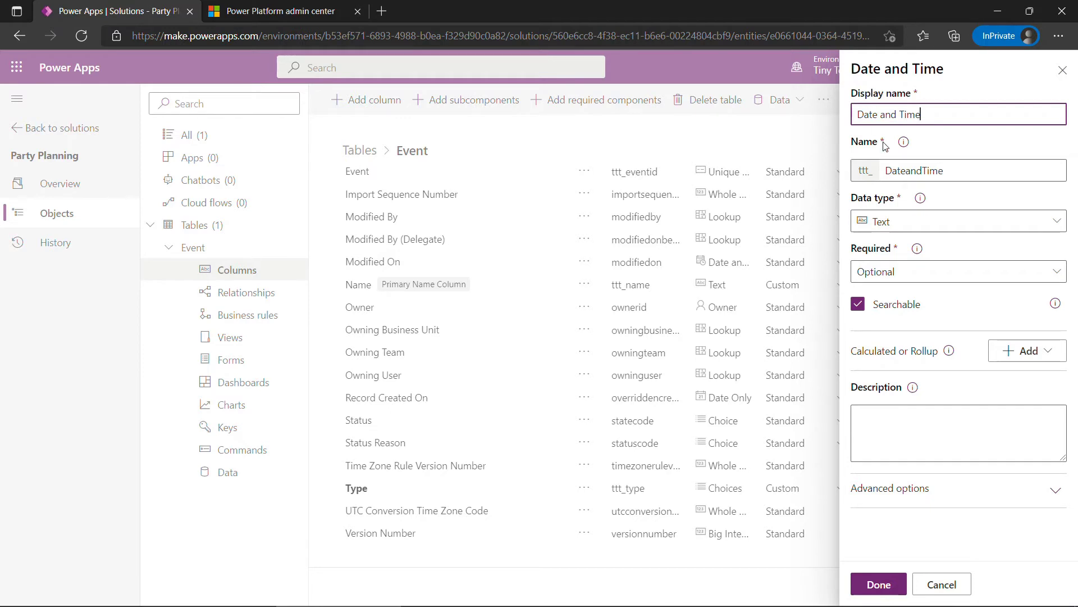
click(905, 223)
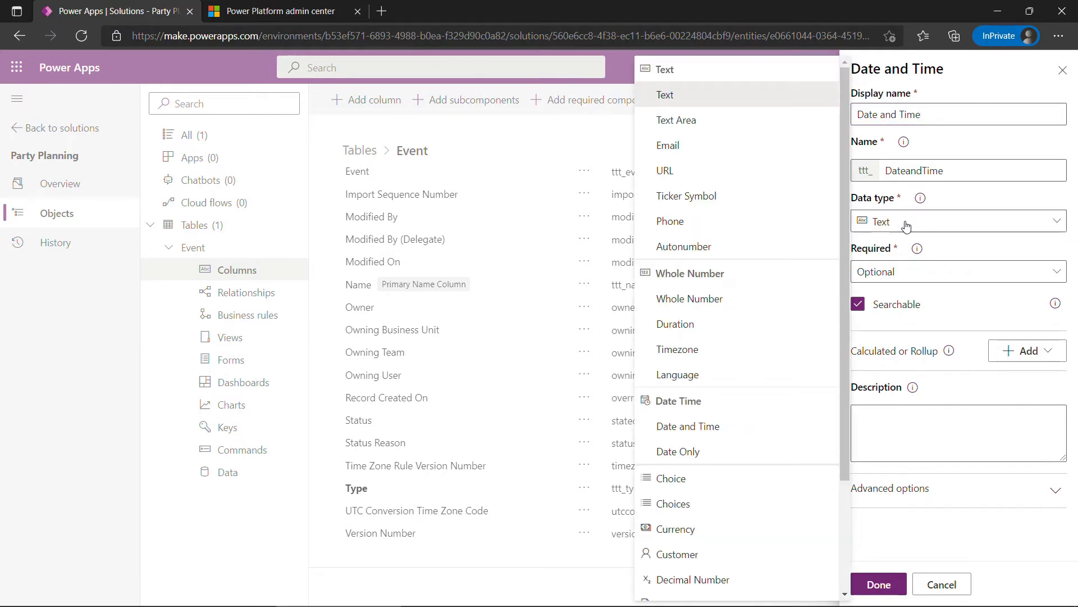
click(720, 427)
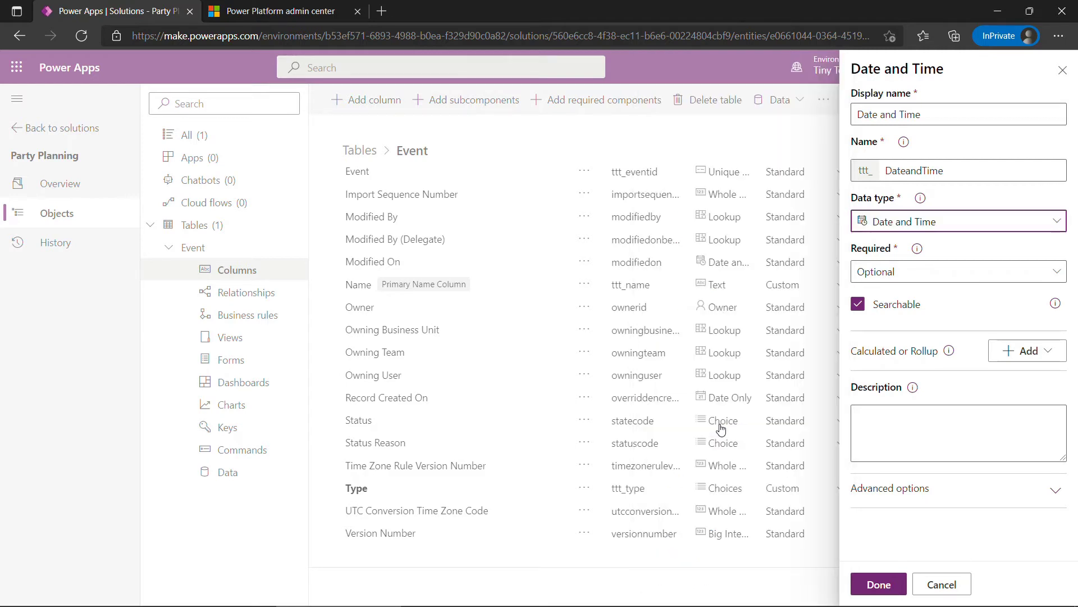
click(879, 584)
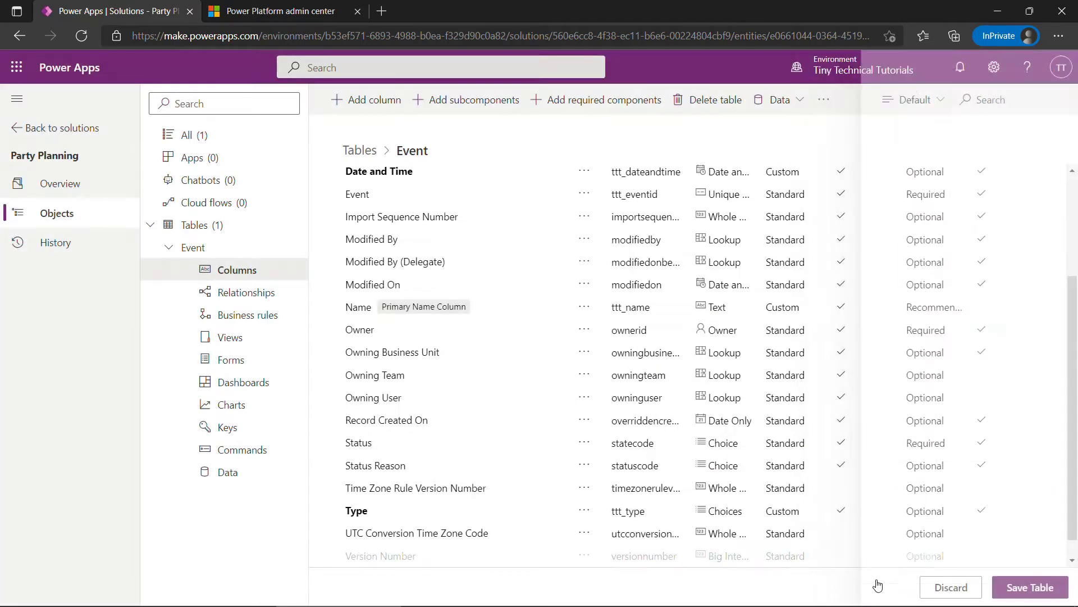
Step: Start a Location column in the Event table with the data type Choices and begin a new choice for it
click(366, 100)
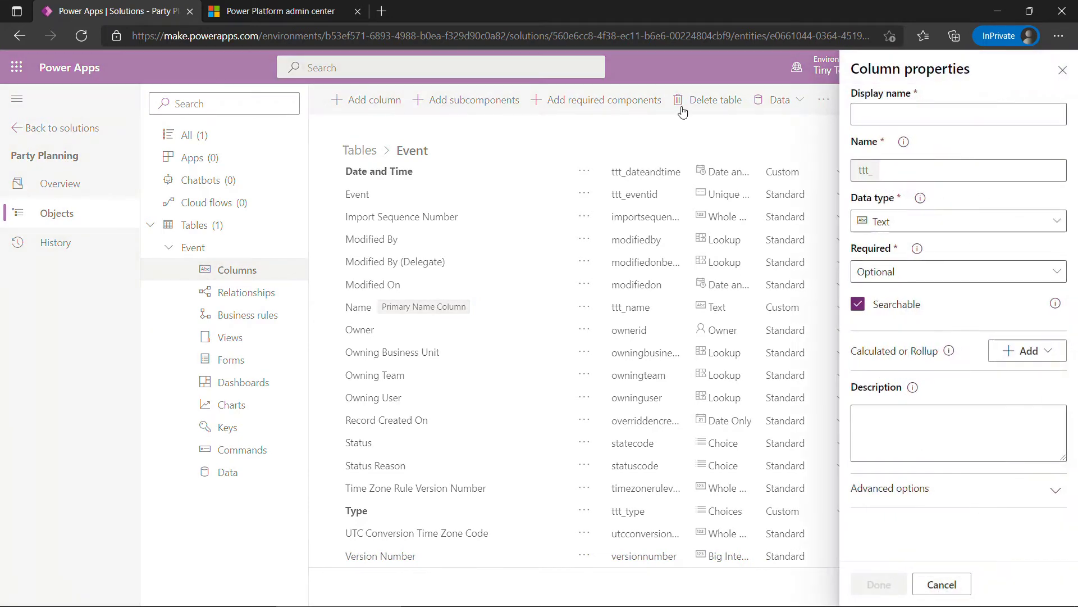
click(905, 111)
text(Location)
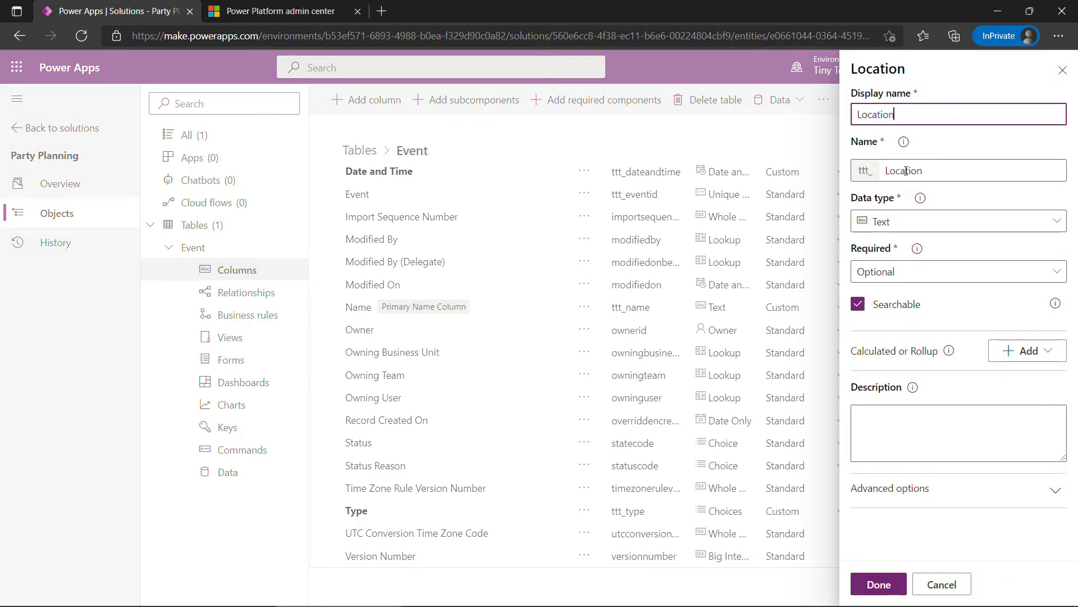
click(912, 228)
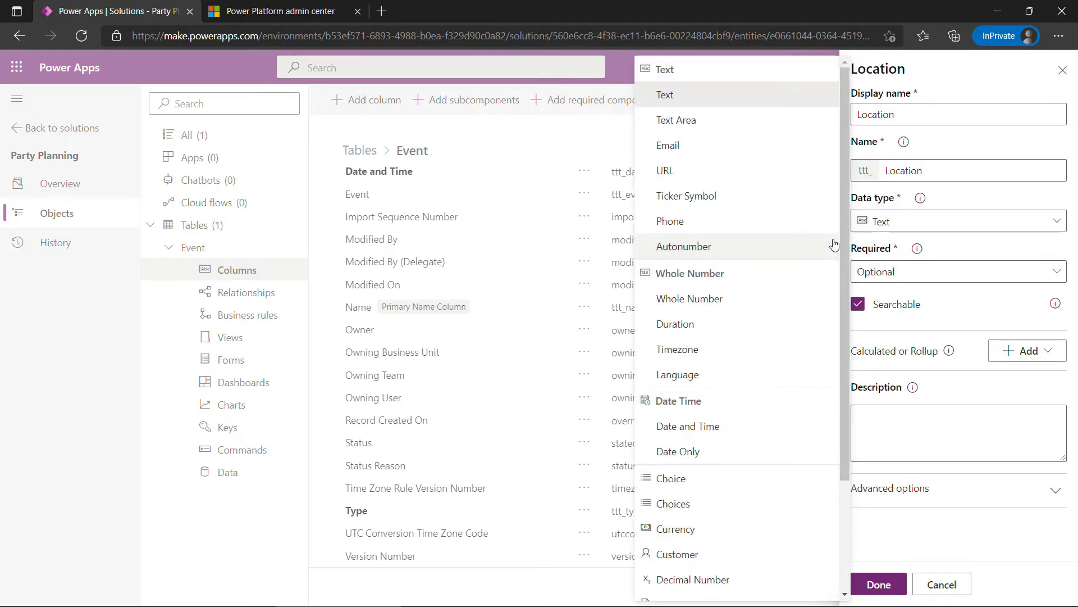
click(695, 502)
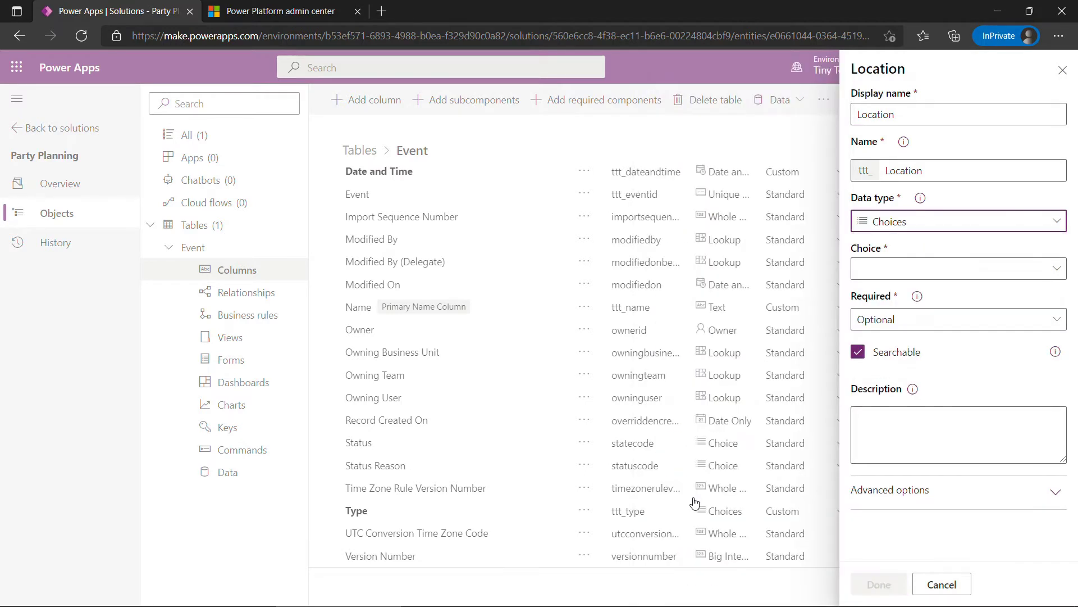
click(893, 272)
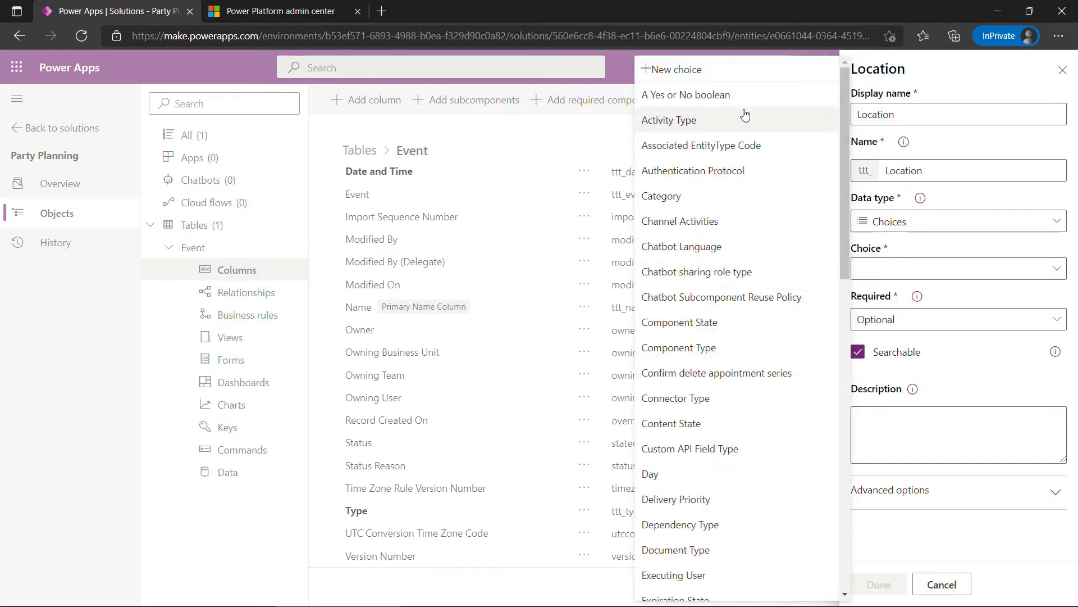
click(702, 72)
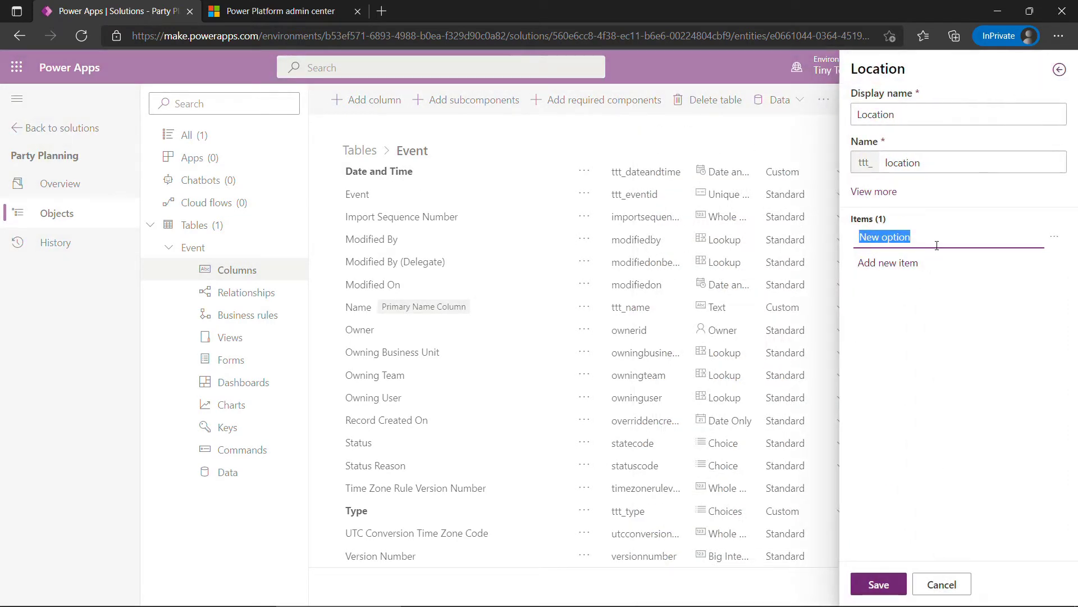
Step: Give the Location choice the items Albany, Buffalo, New York and Scranton, and save the column and the Event table
text(Albany)
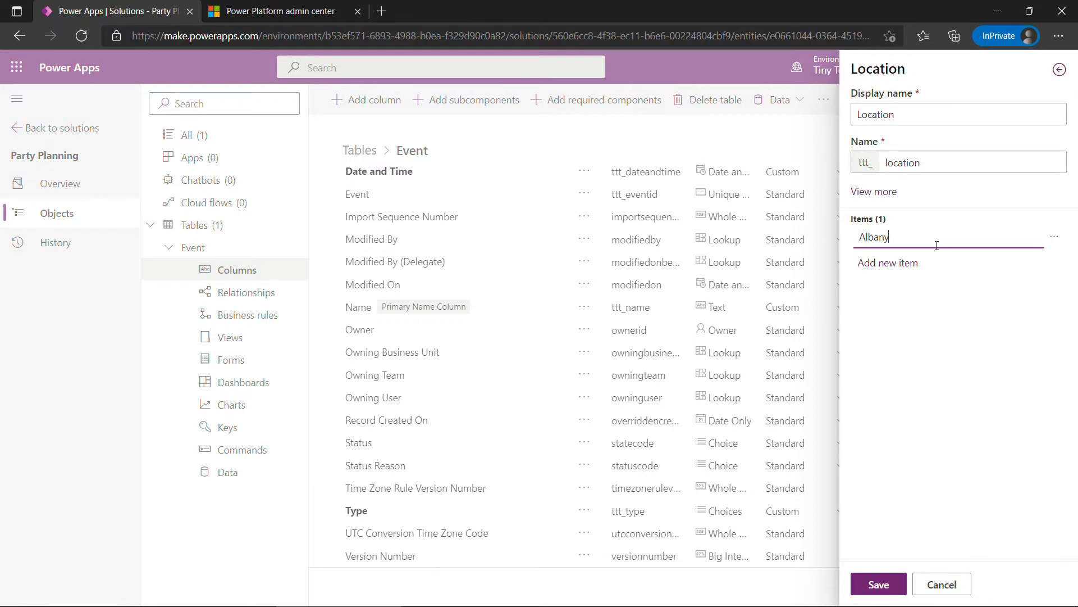
key(Return)
text(Buffalo)
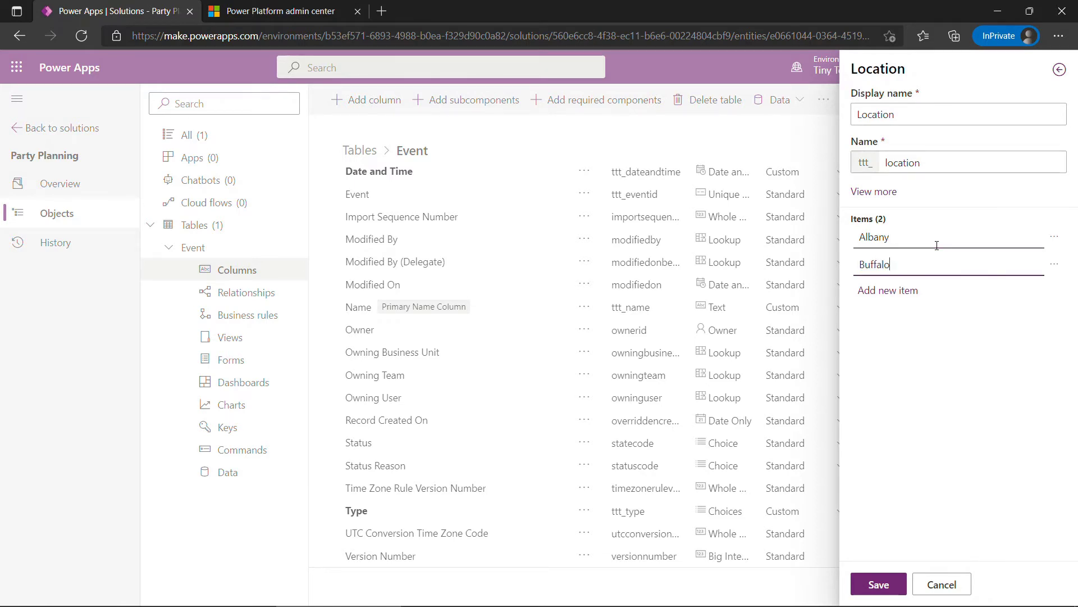
key(Return)
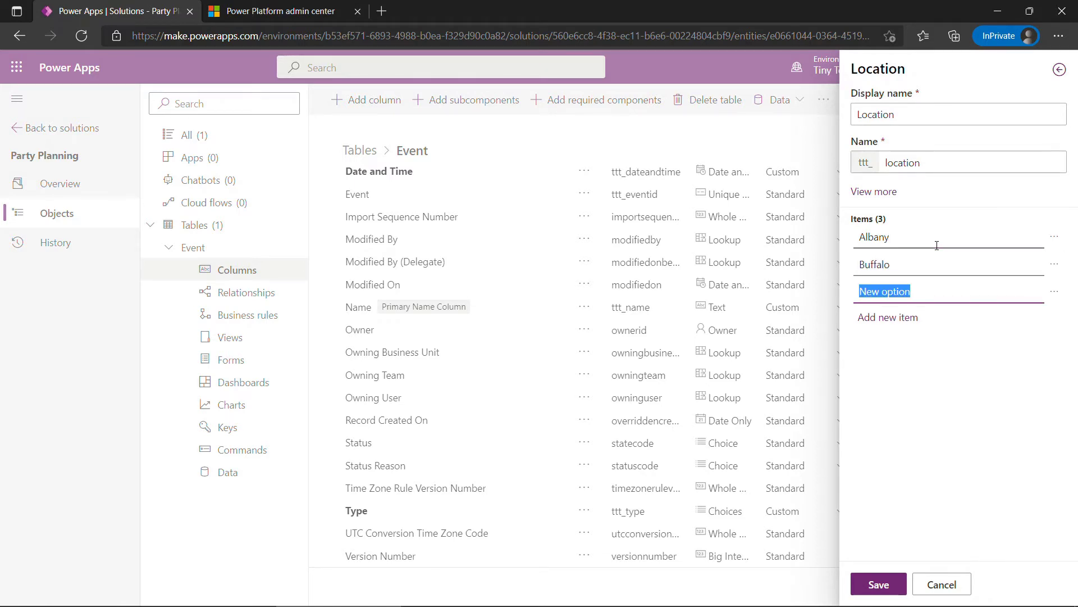
text(New York)
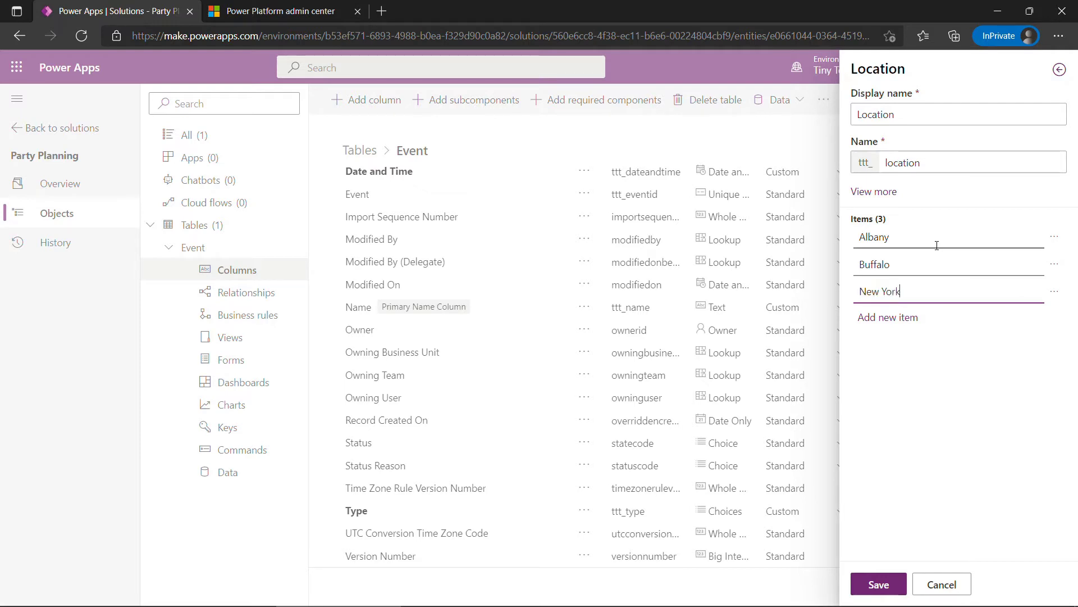
key(Return)
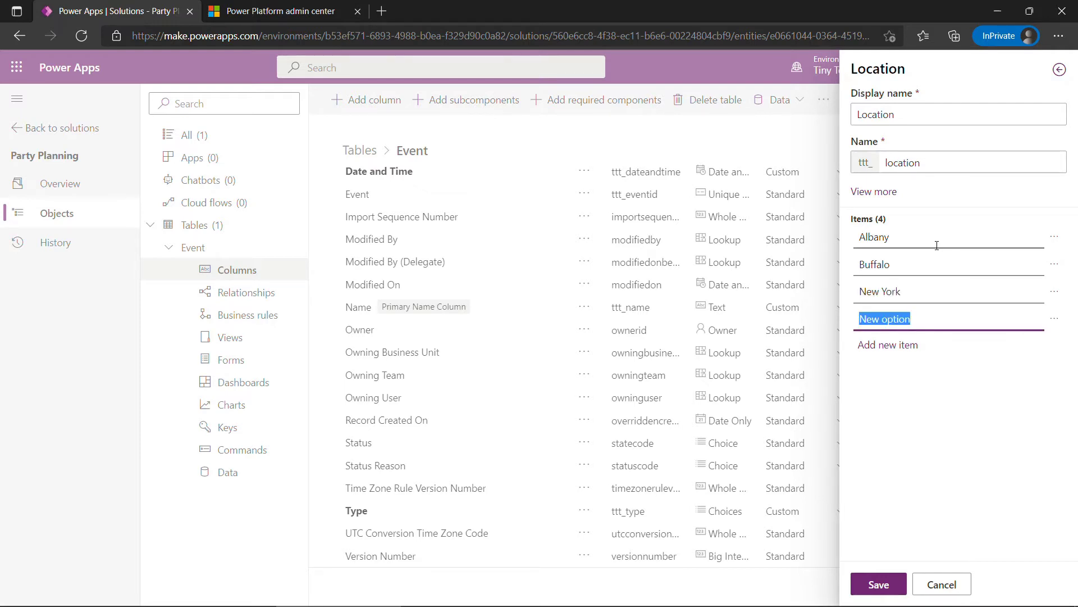
text(Scranton)
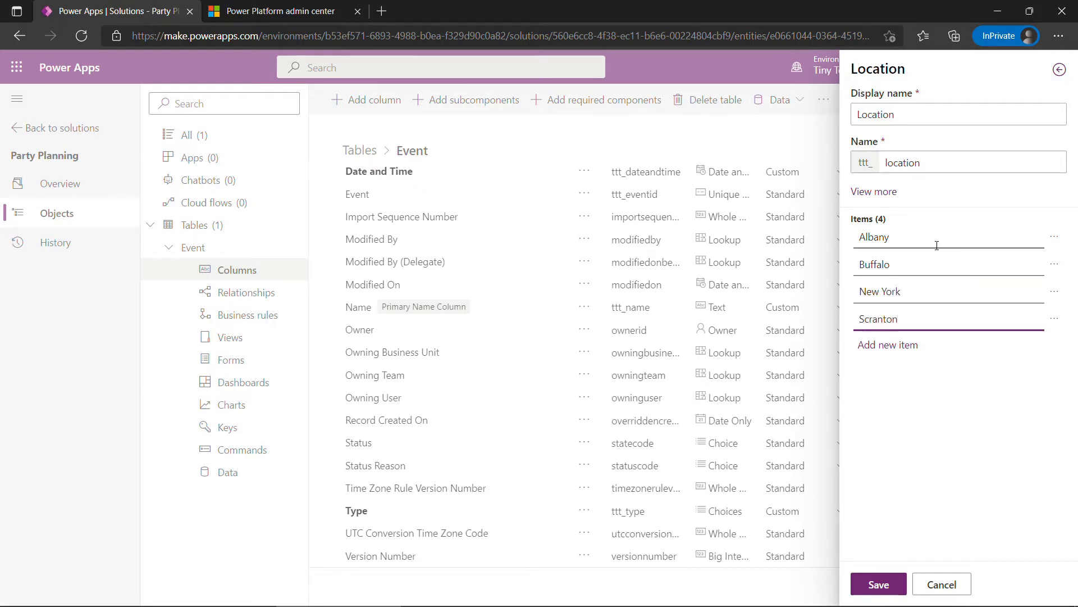
click(879, 585)
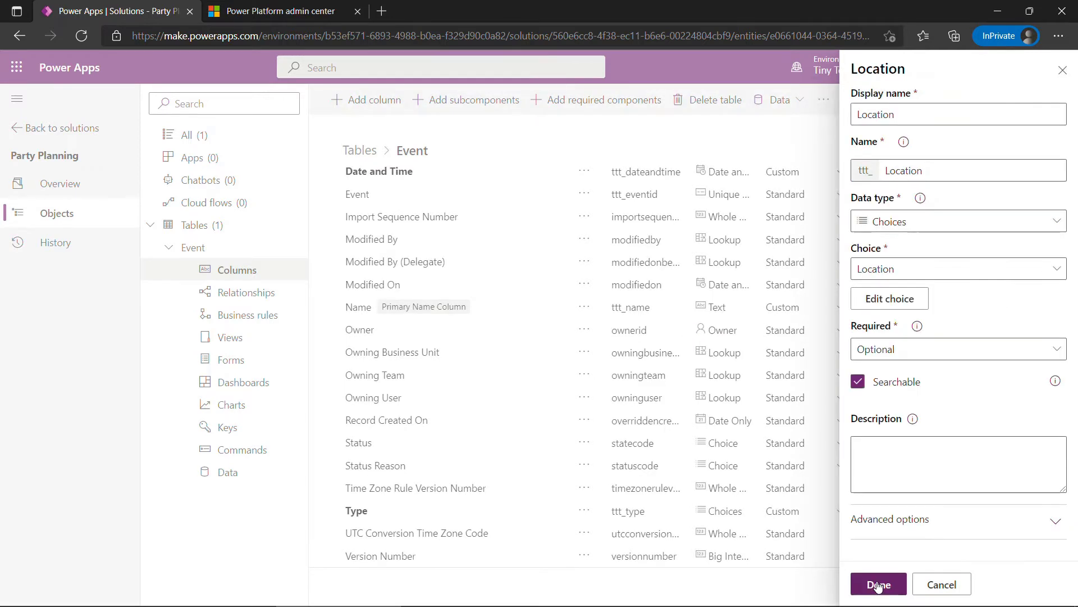
click(879, 585)
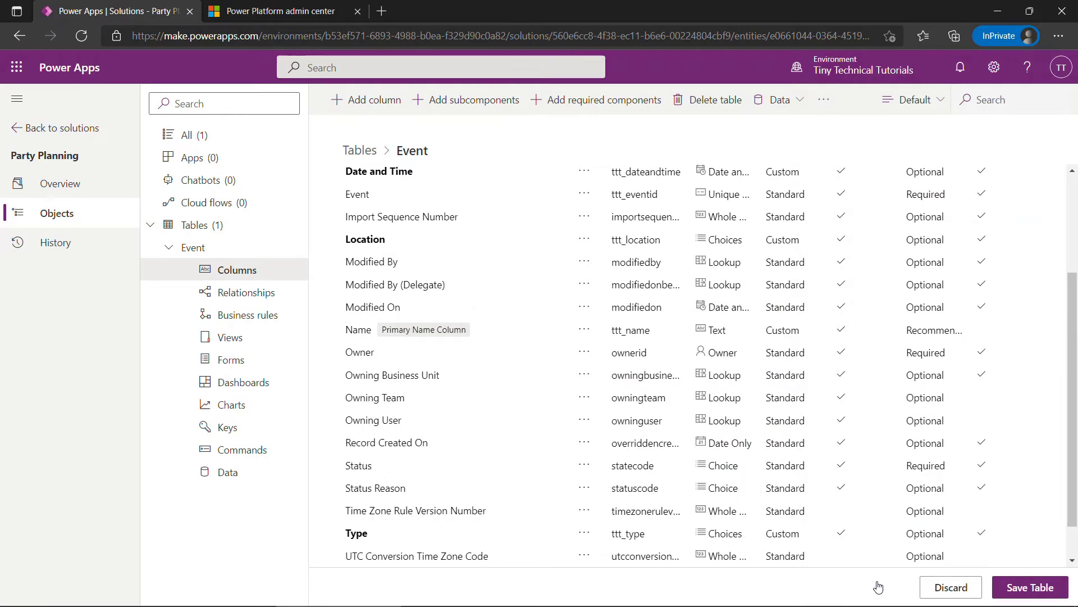
click(1014, 589)
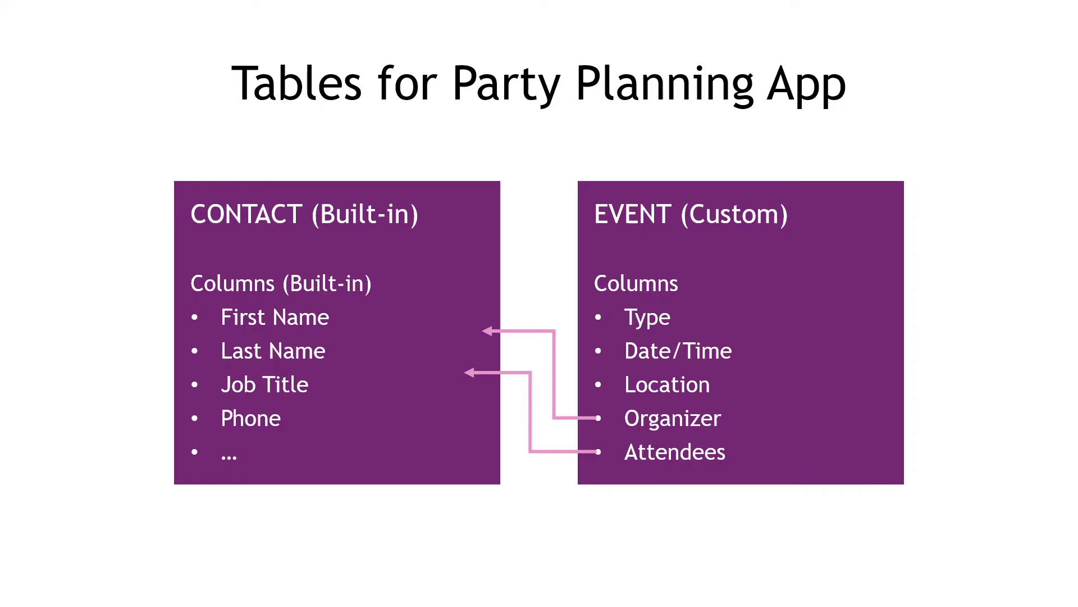
key(Right)
key(Right)
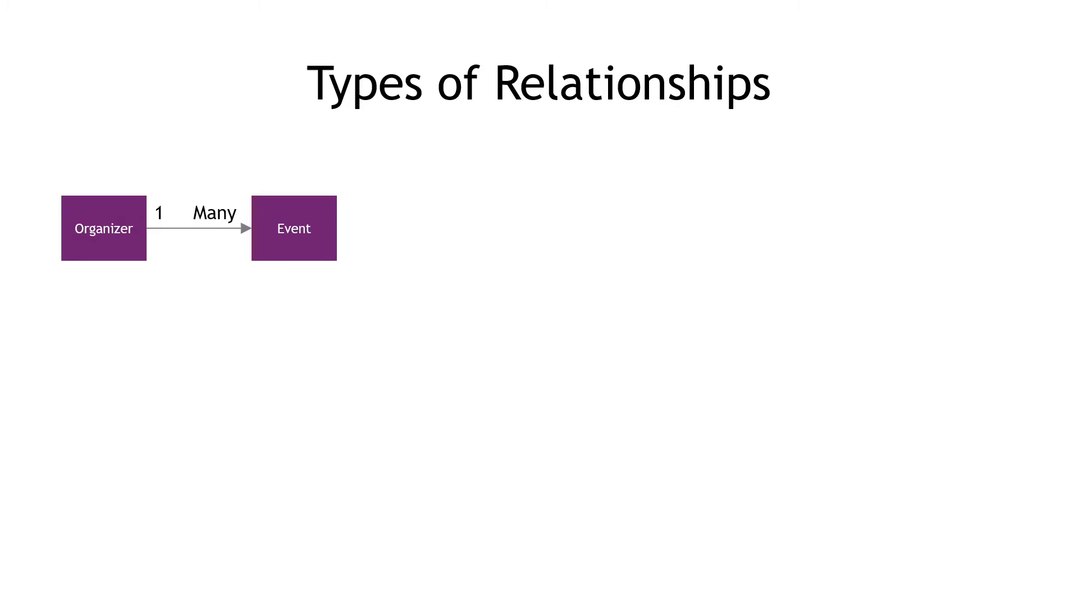
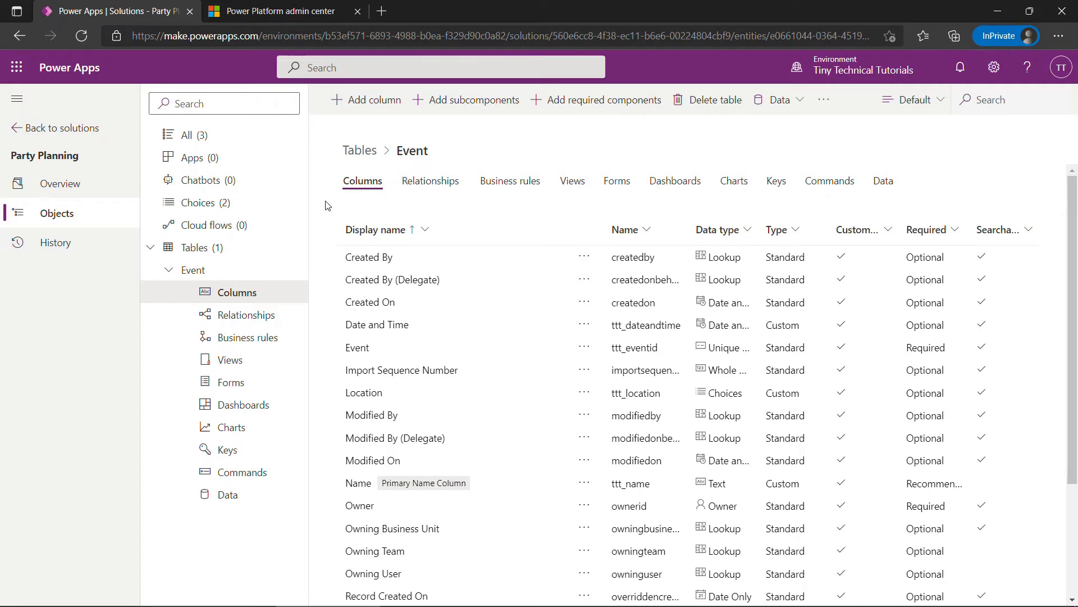
Step: Start a new column in the Event table with the display name Organizer and the data type Lookup
click(361, 102)
click(869, 115)
text(Or)
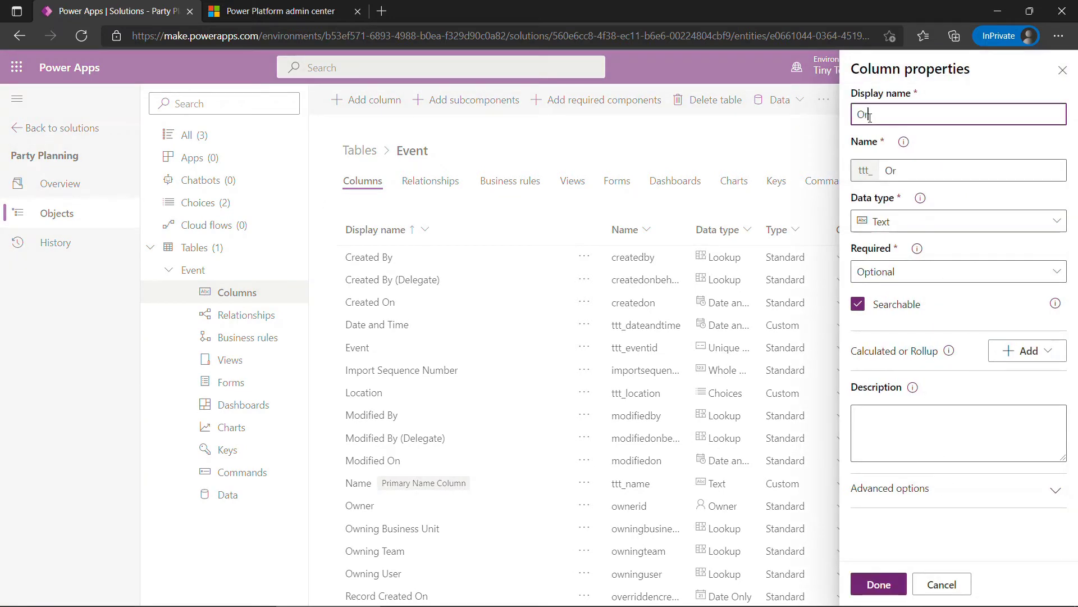
text(ganizer)
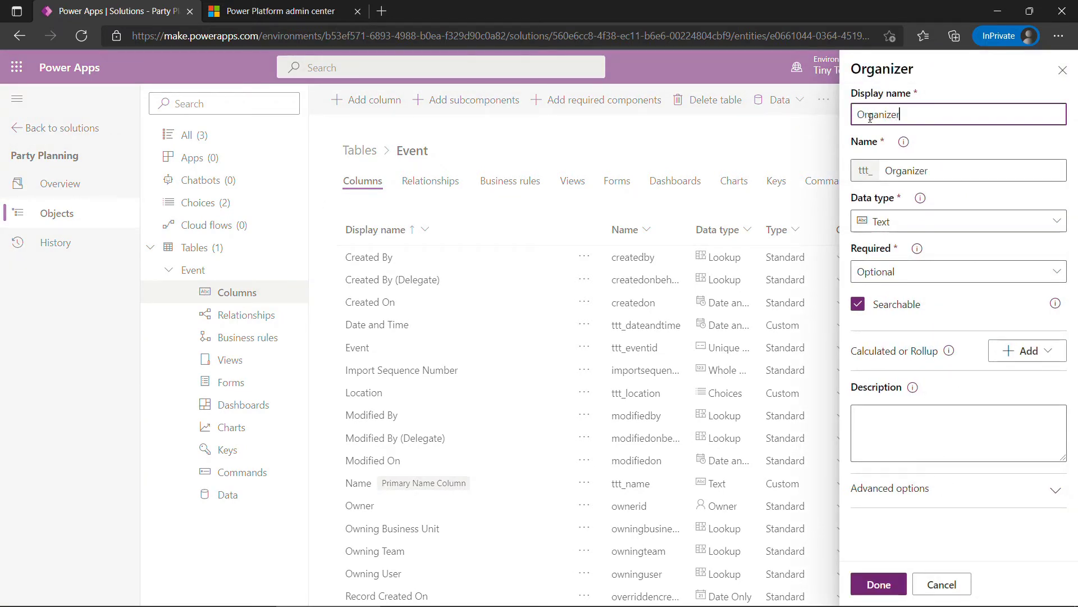
click(901, 225)
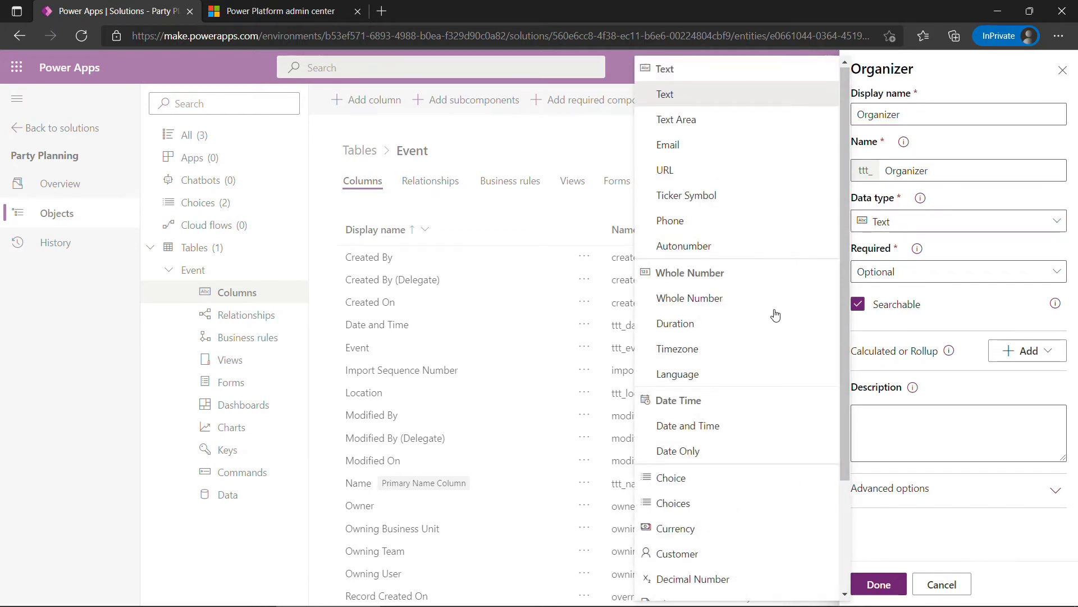
scroll(763, 330, down, 3)
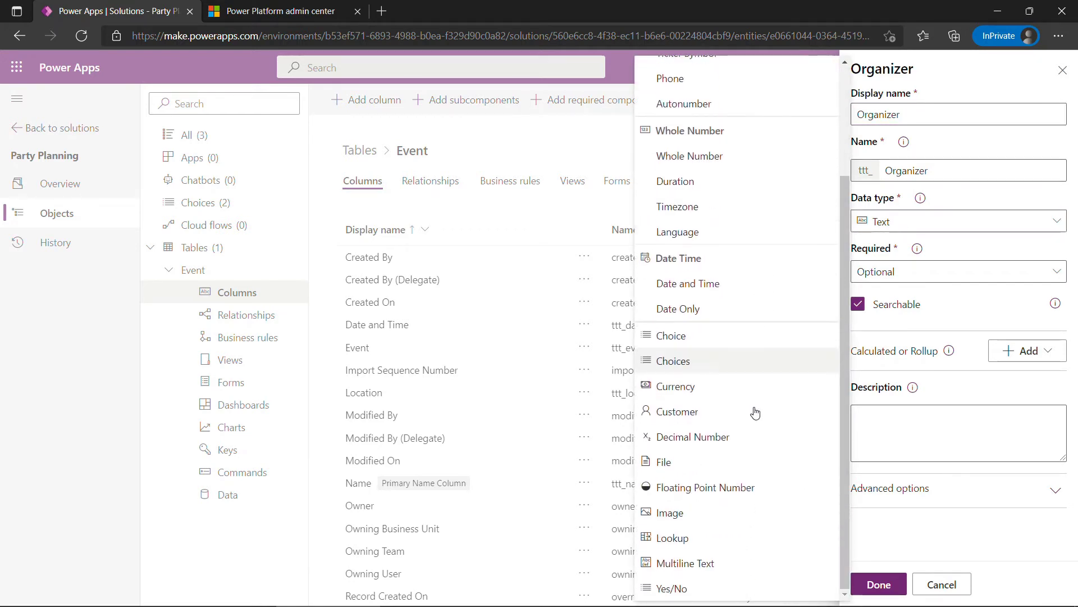
click(691, 538)
Step: Choose Contact as the related table for the Organizer column and finish the column
click(973, 277)
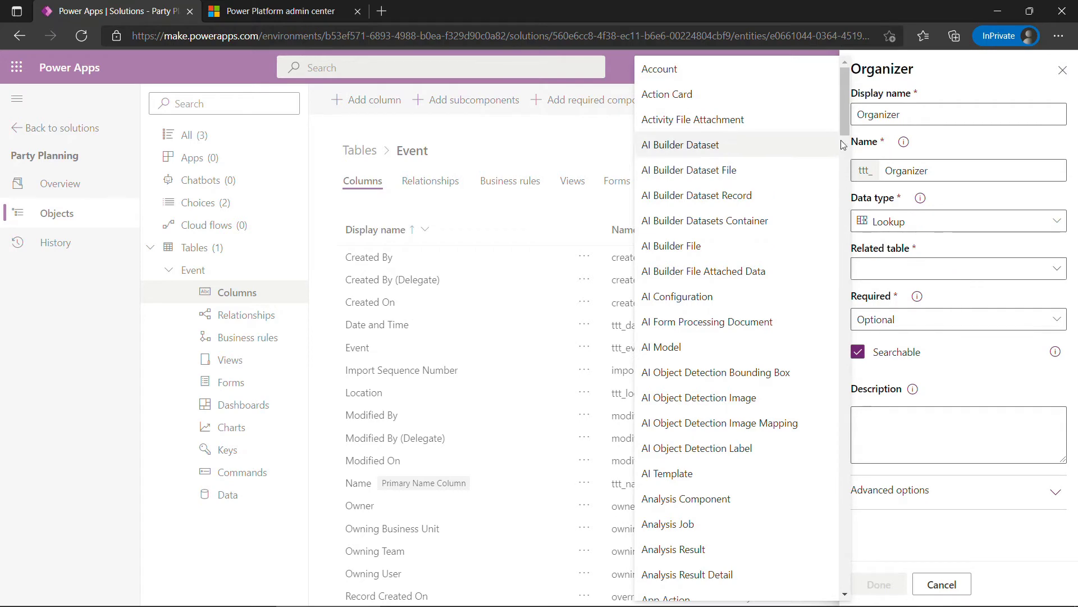
drag(850, 126, 843, 201)
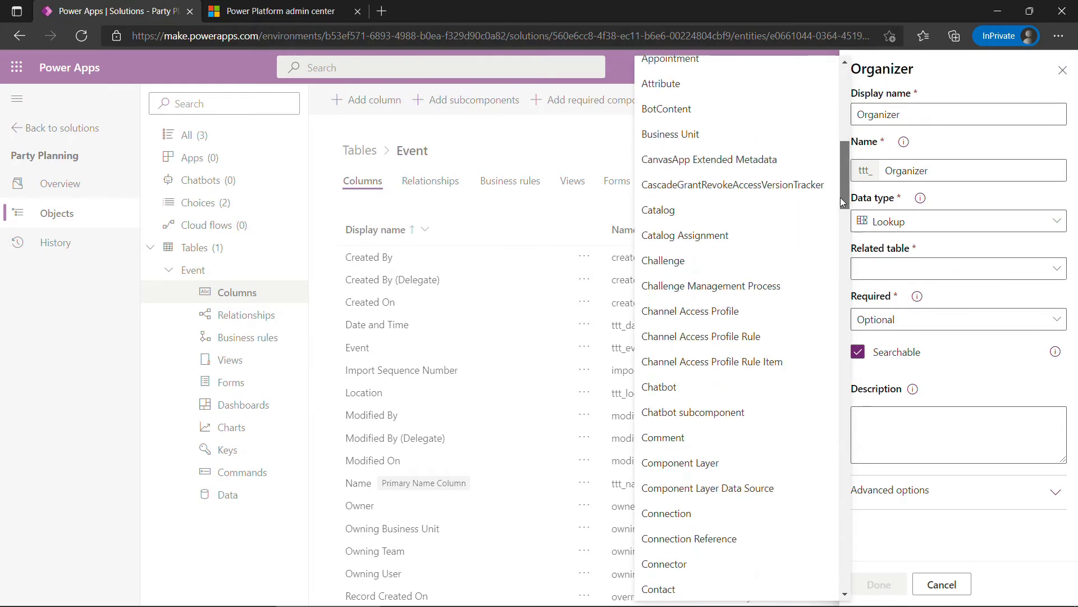
scroll(842, 201, down, 5)
click(703, 293)
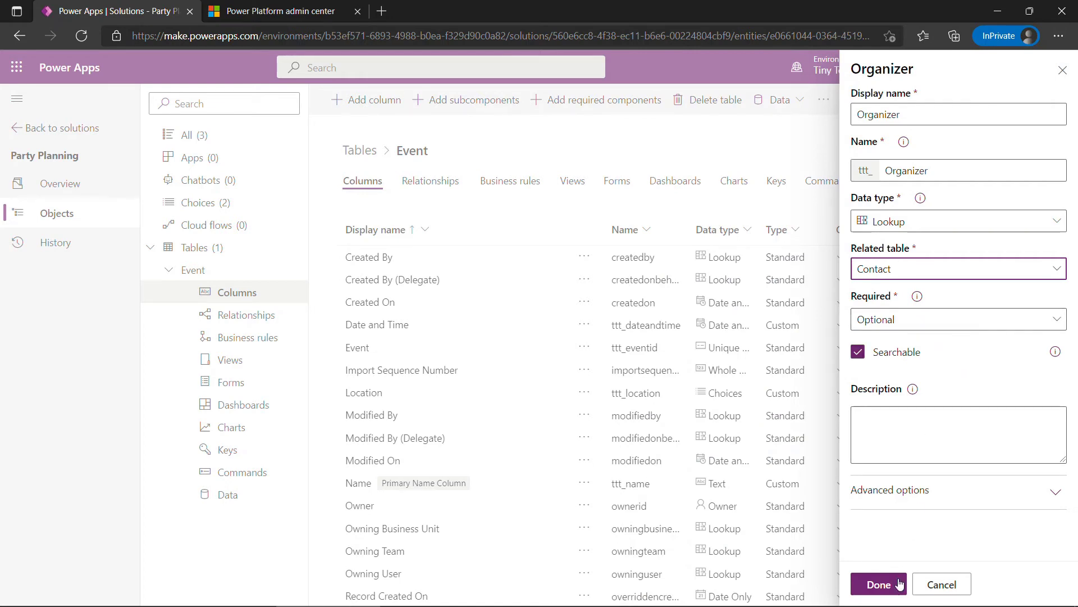
click(879, 585)
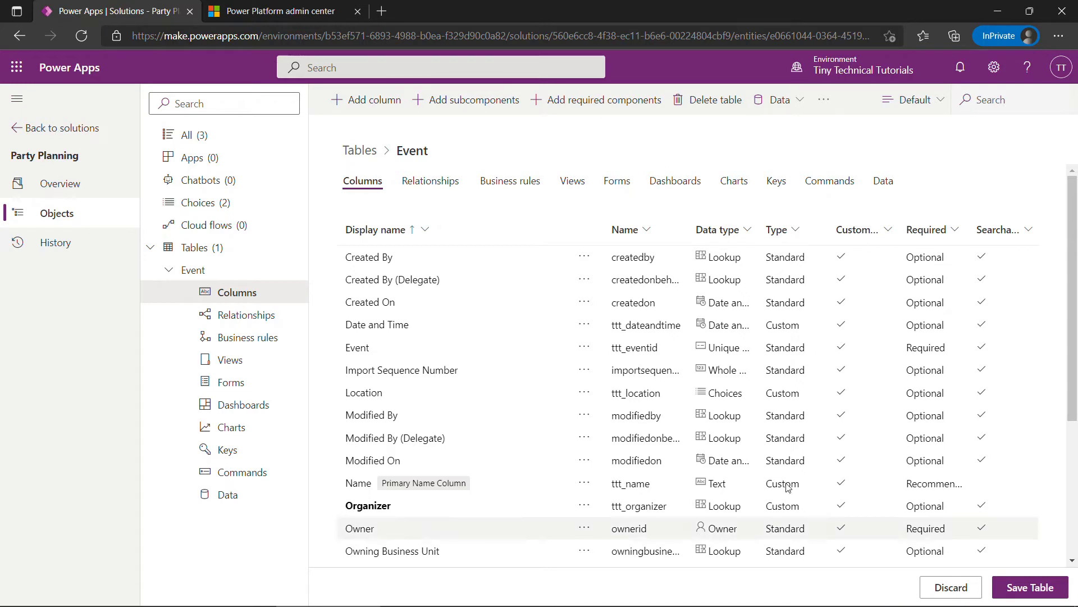
Step: Add a many-to-many relationship from the Event table to the Contact table and save the table
click(442, 181)
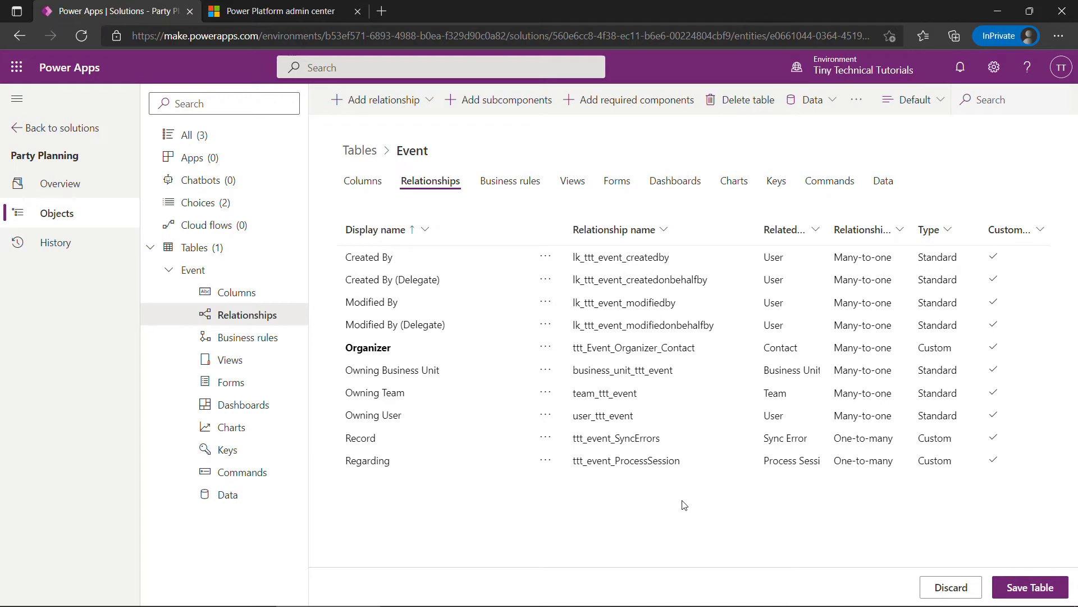
click(410, 104)
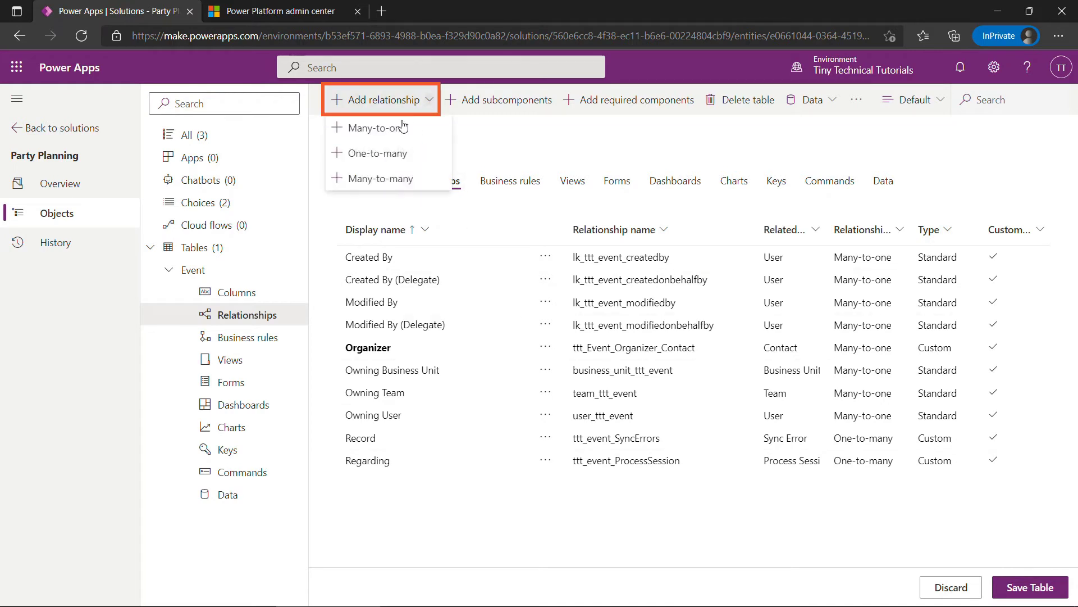
click(359, 179)
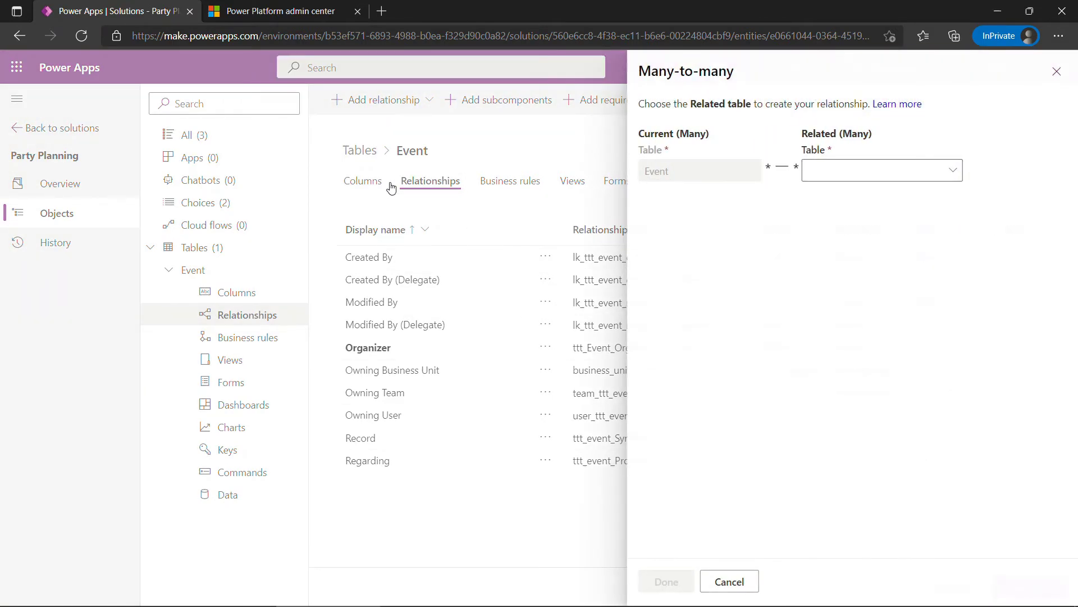
click(872, 178)
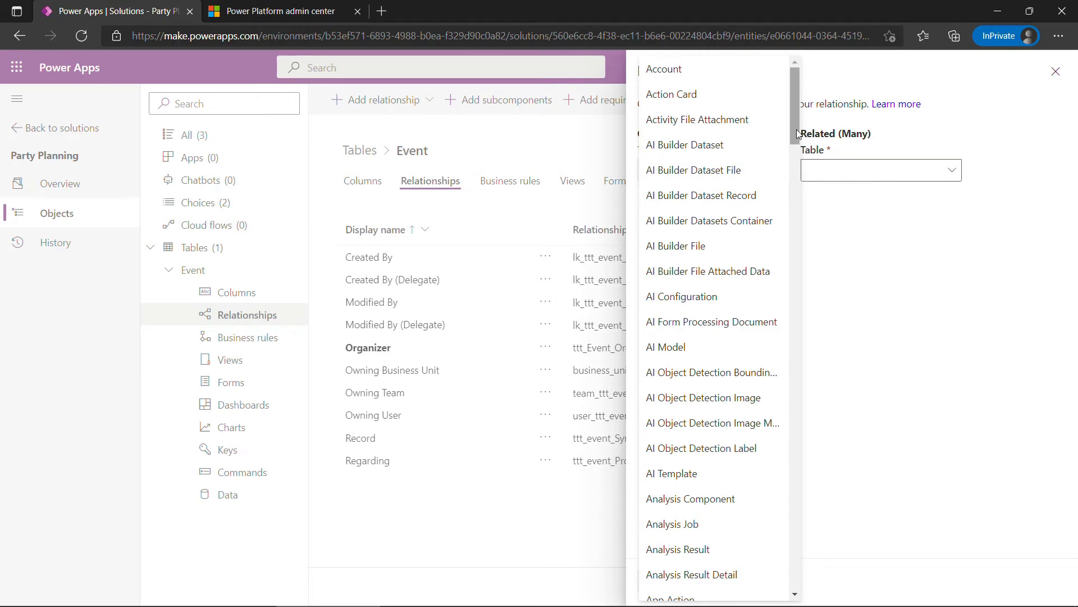
drag(798, 133, 798, 230)
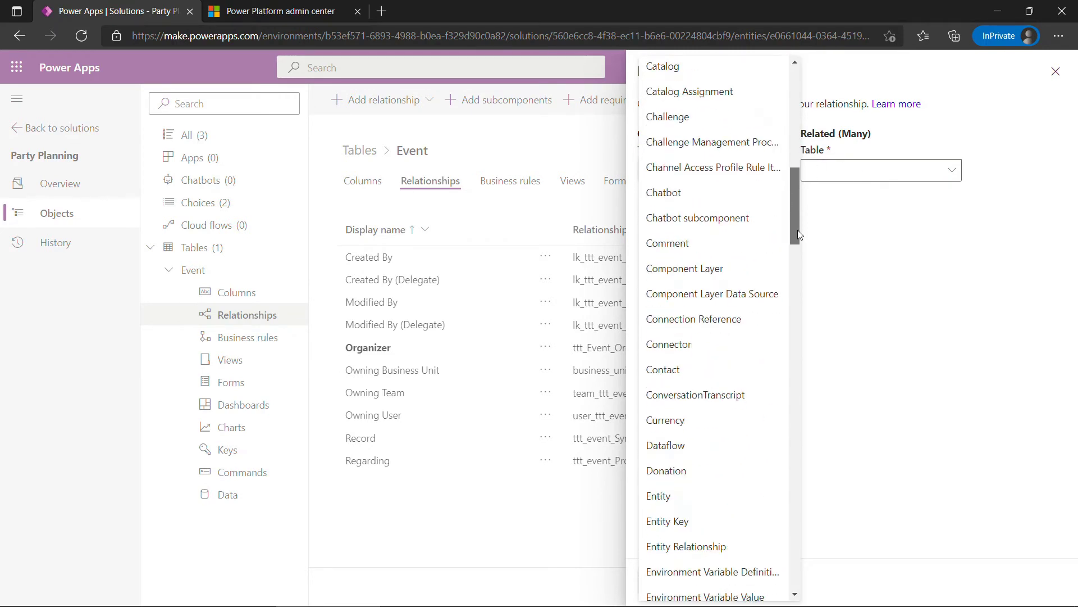
click(715, 376)
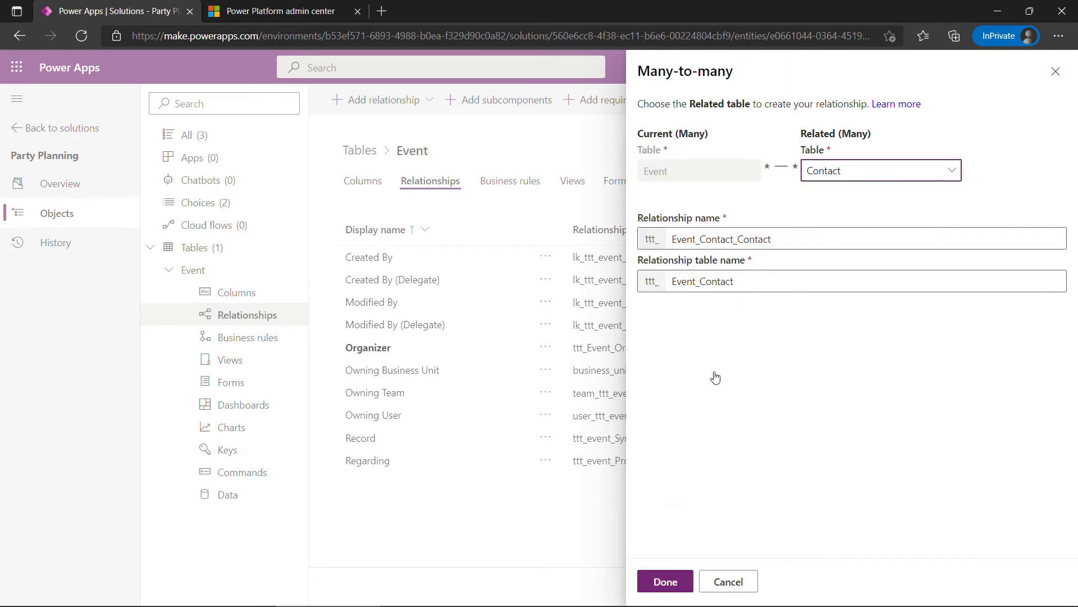
click(661, 581)
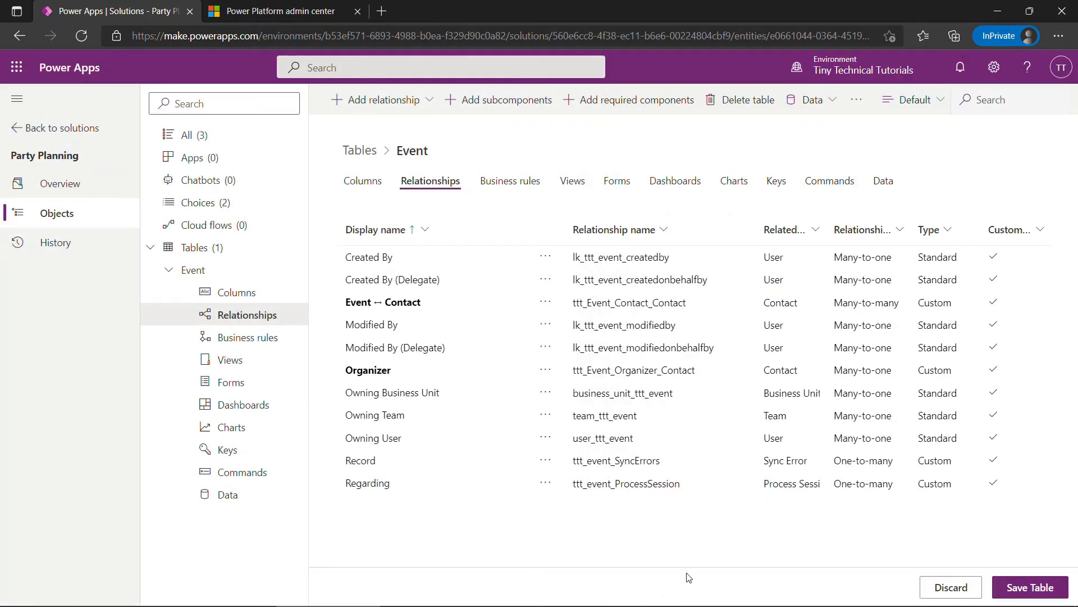
click(1028, 591)
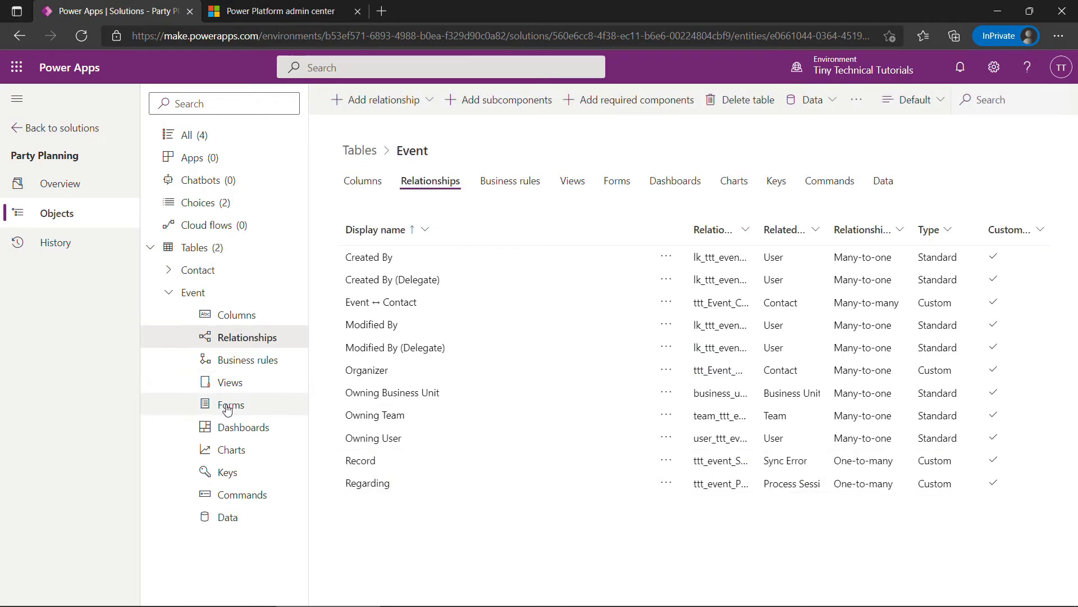
Step: Open the Event table's Information form of the type Main for editing
click(228, 405)
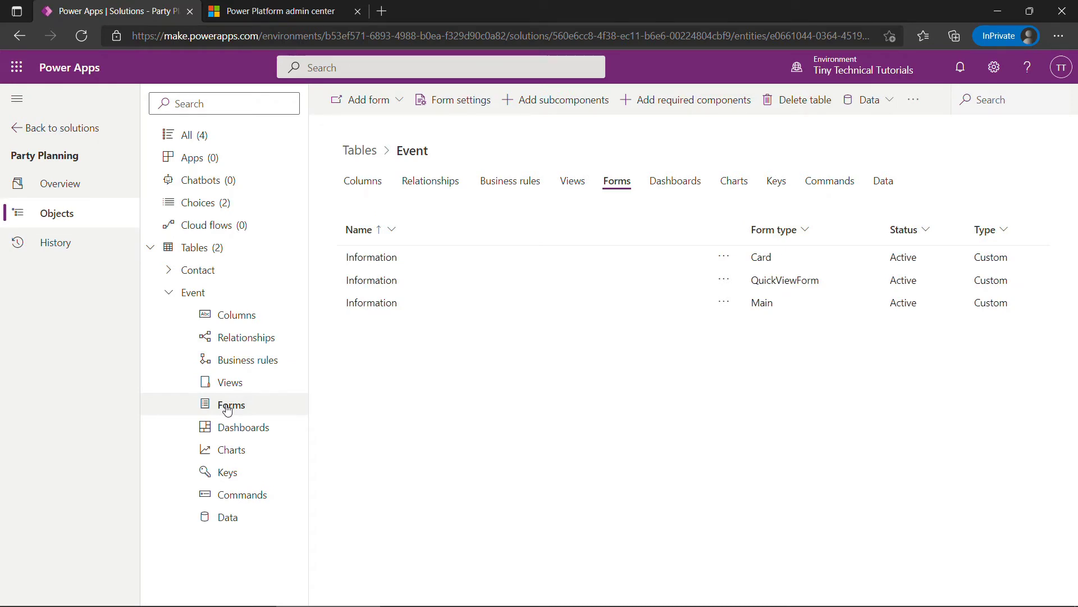
click(372, 303)
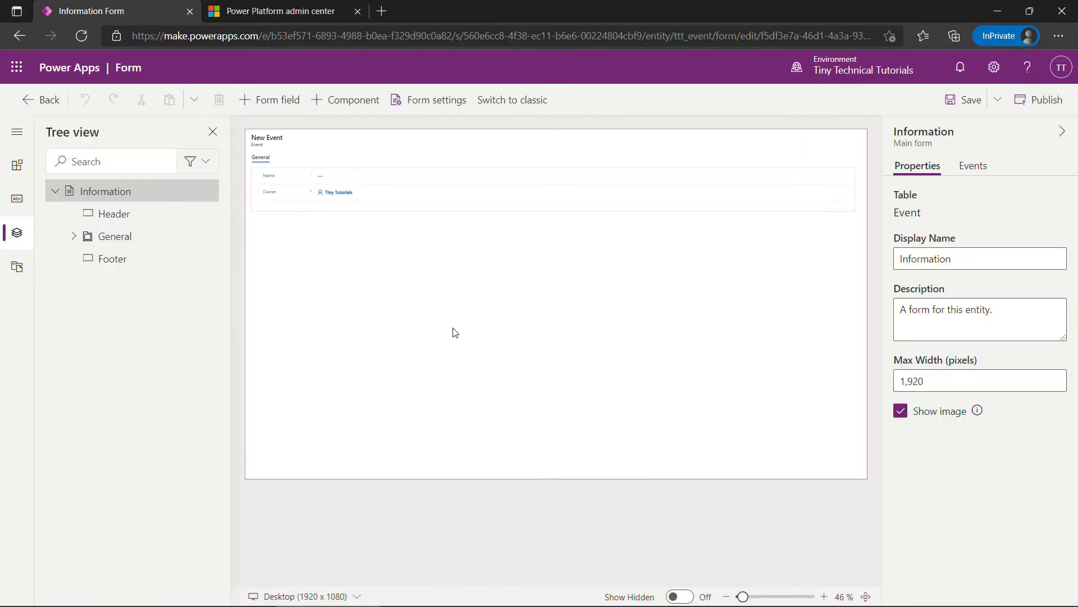
click(824, 597)
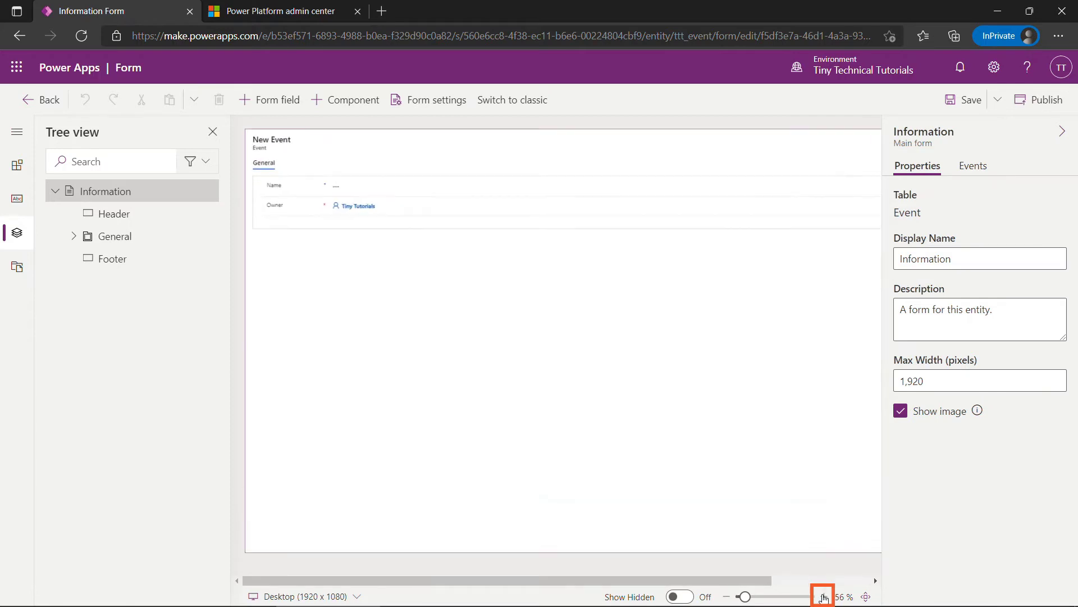
click(824, 596)
click(824, 596)
click(824, 597)
click(824, 597)
click(824, 597)
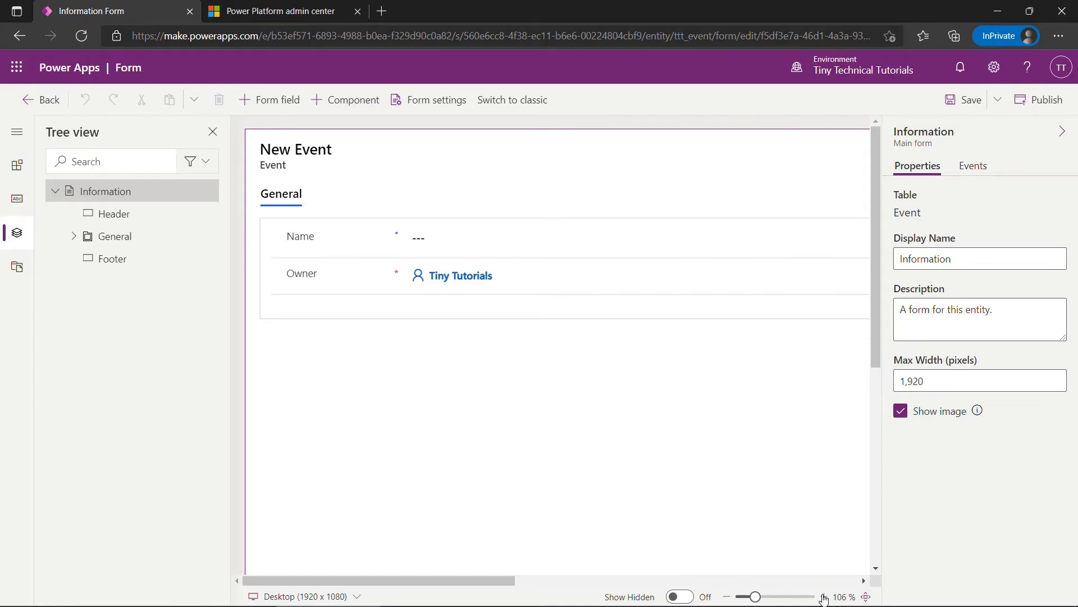
Step: Add the Type, Date and Time, Location and Organizer columns to the form, in that order, between Name and Owner
click(10, 133)
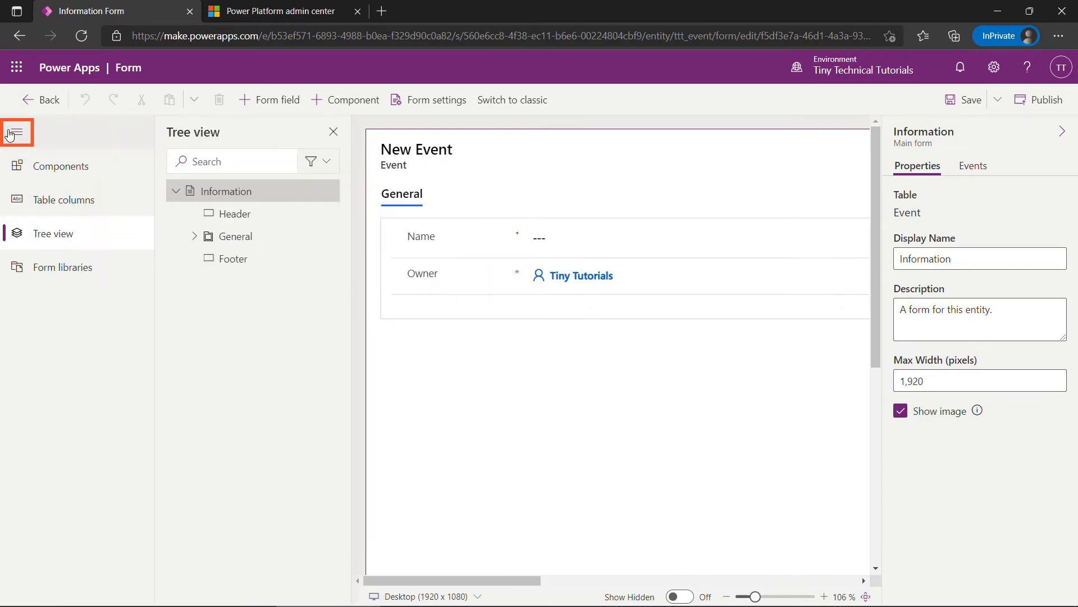
click(56, 204)
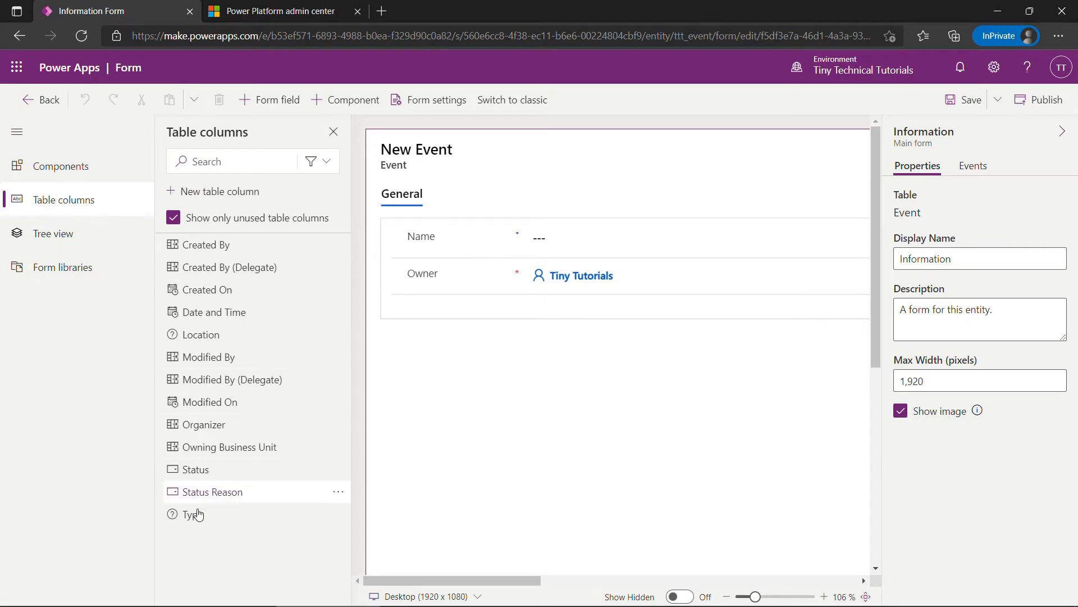
mouse_move(199, 522)
drag(200, 522, 445, 264)
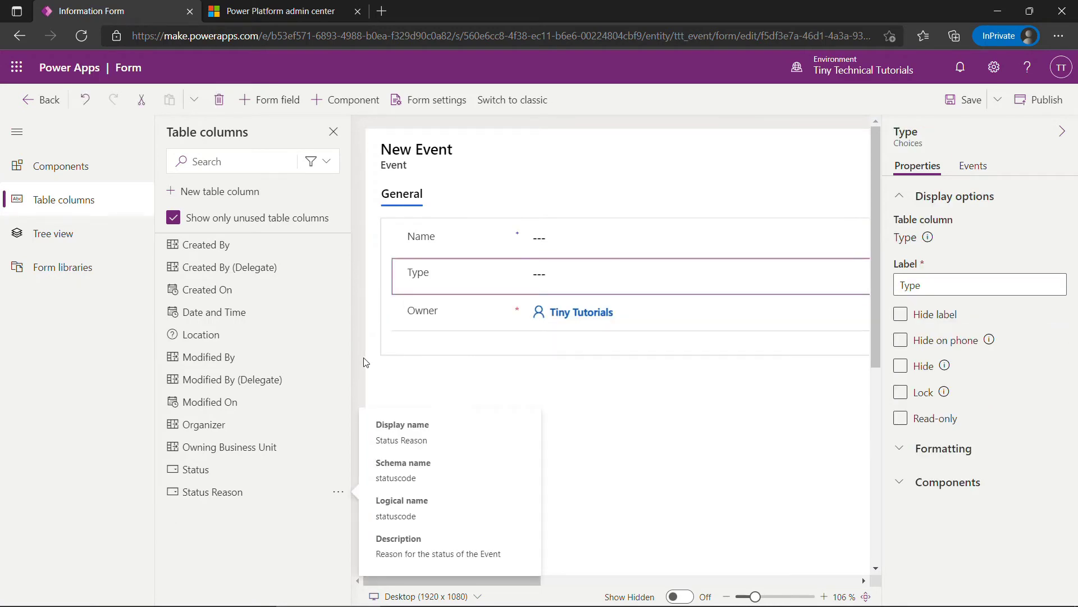
click(364, 361)
drag(212, 312, 403, 326)
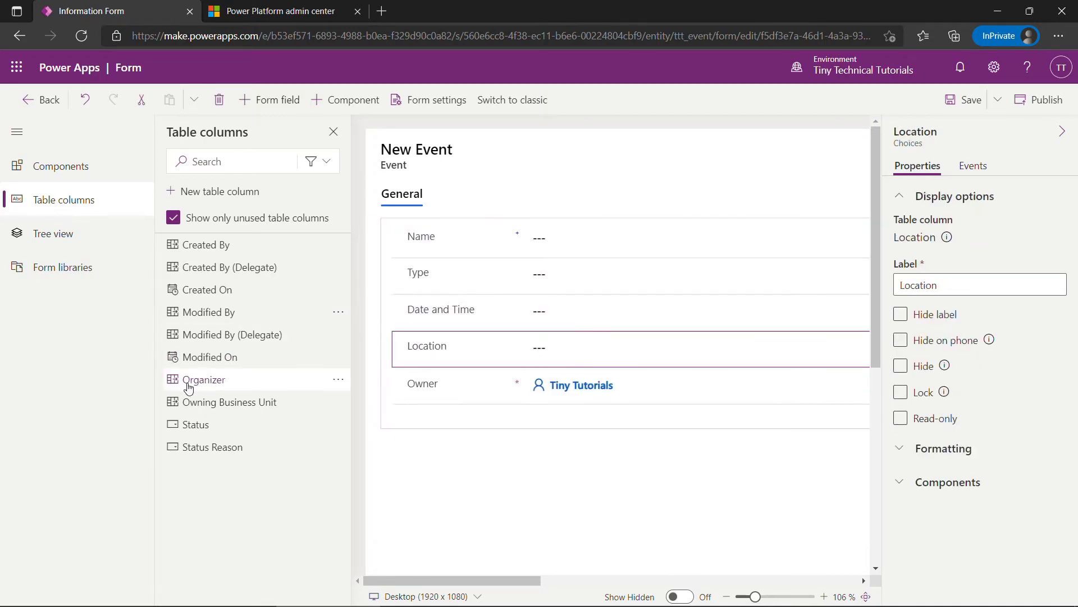
drag(191, 379, 414, 384)
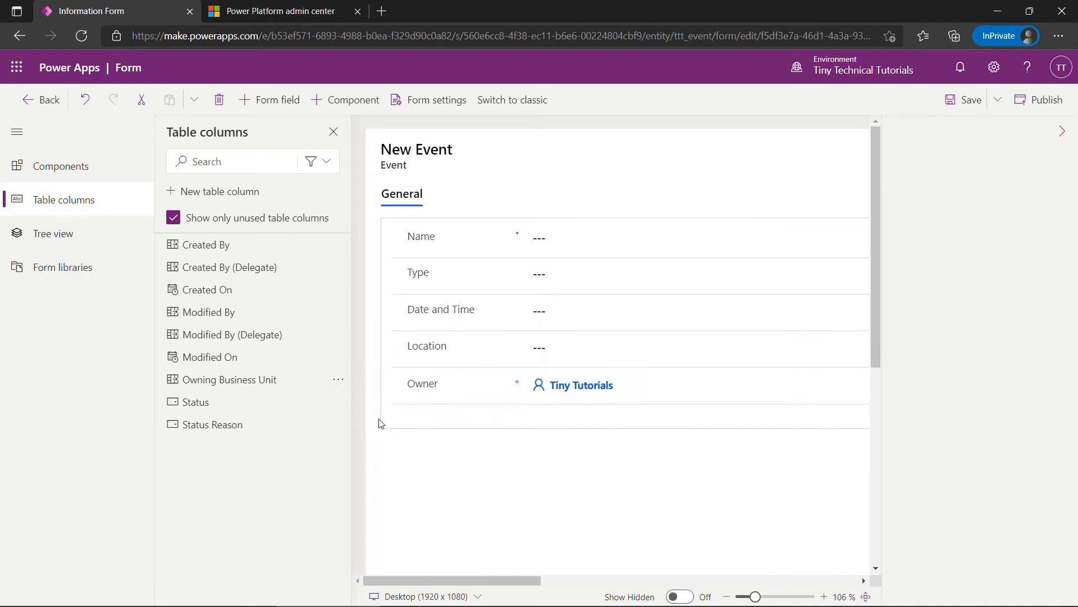
click(366, 454)
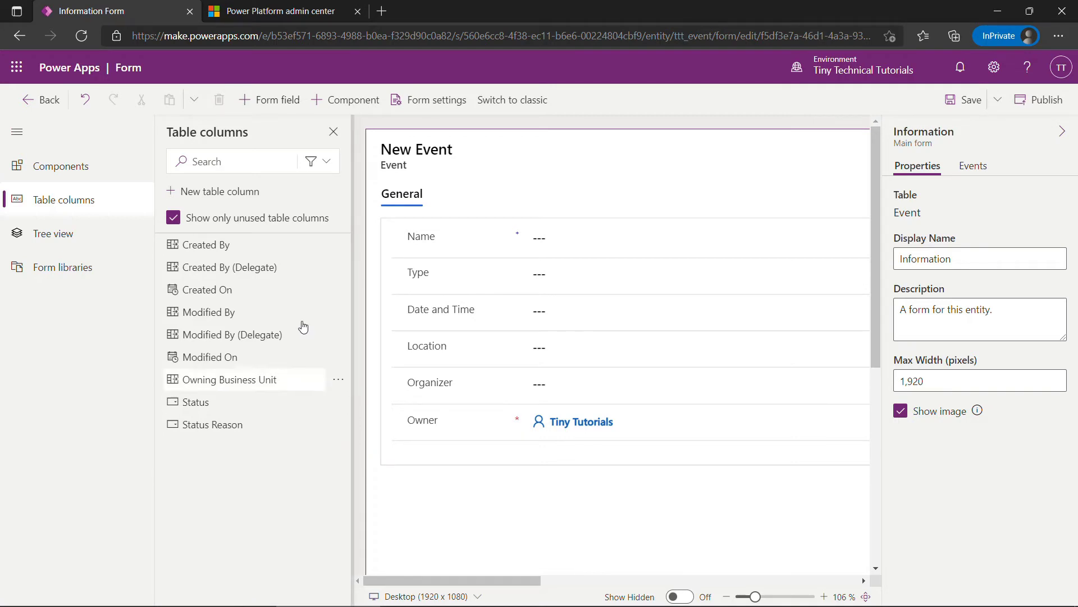
Step: Add a 1-column section below the form's existing fields and label it Attendees
click(71, 170)
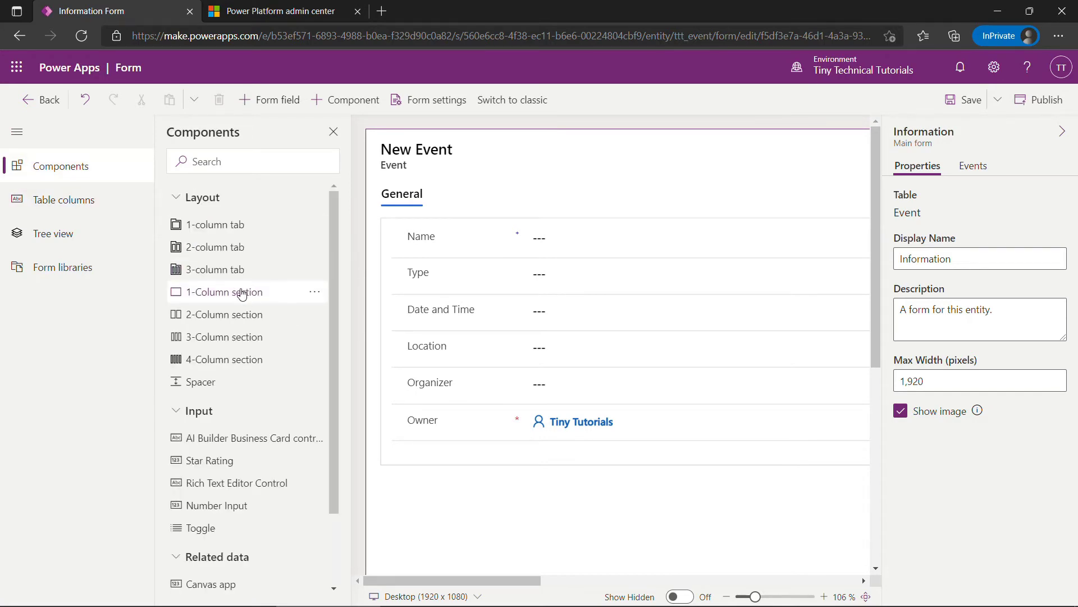
drag(238, 291, 462, 465)
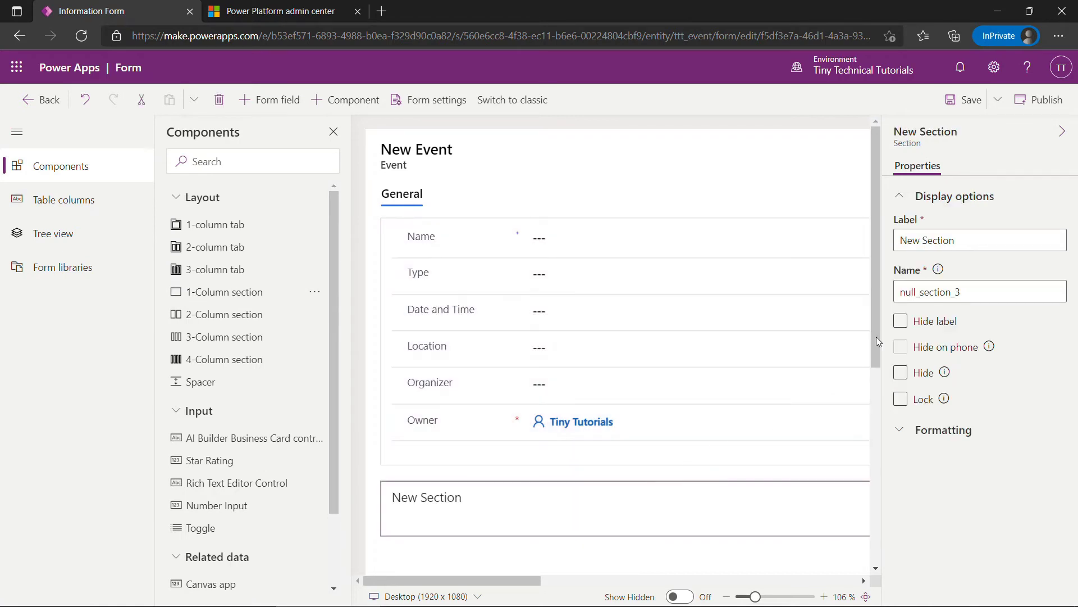
drag(876, 334, 878, 470)
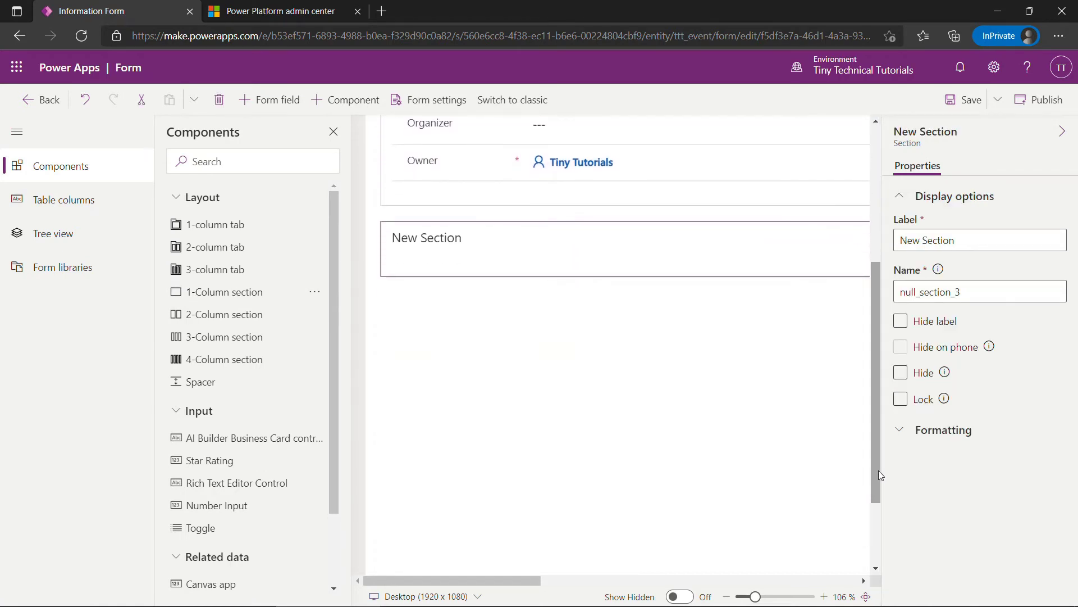
click(980, 244)
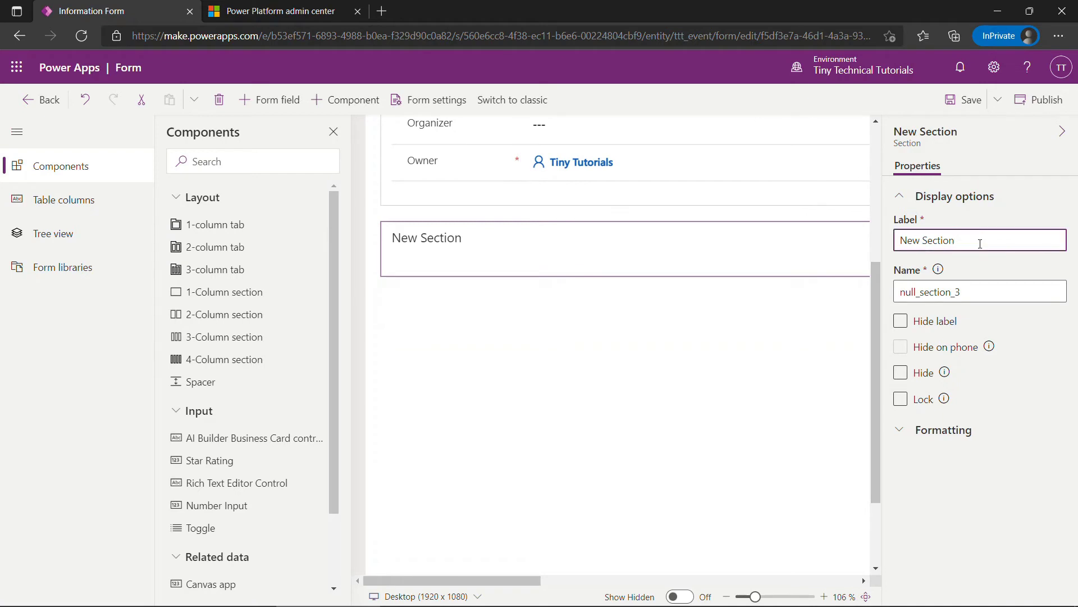
key(ctrl+a)
key(BackSpace)
text(Attendees)
key(Return)
Step: Add a subgrid to the Attendees section showing related records from the Contacts table with Active Contacts as the default view
scroll(269, 506, down, 2)
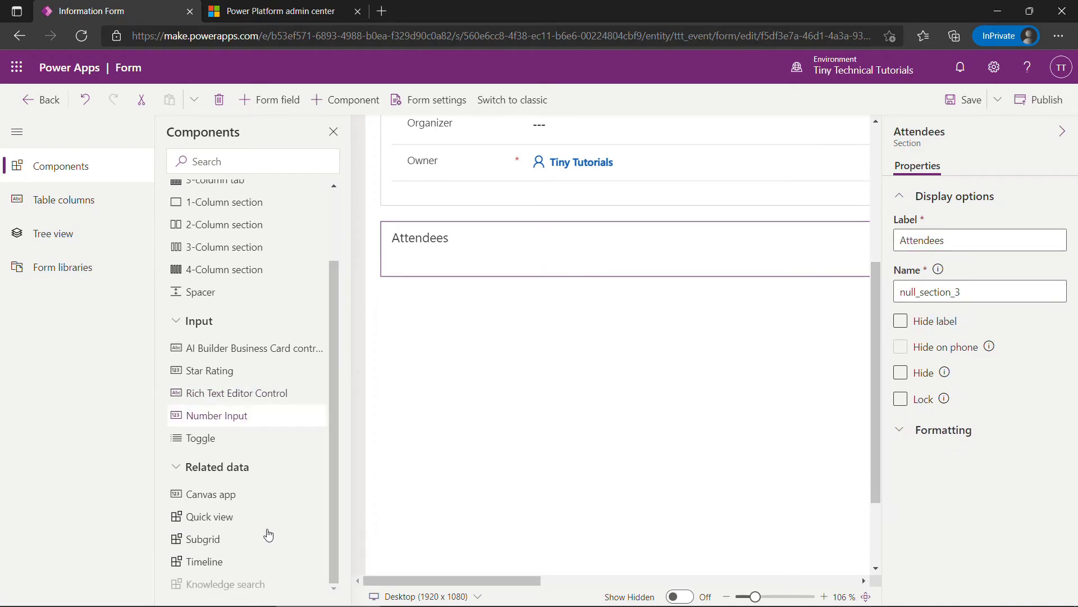
drag(197, 541, 444, 250)
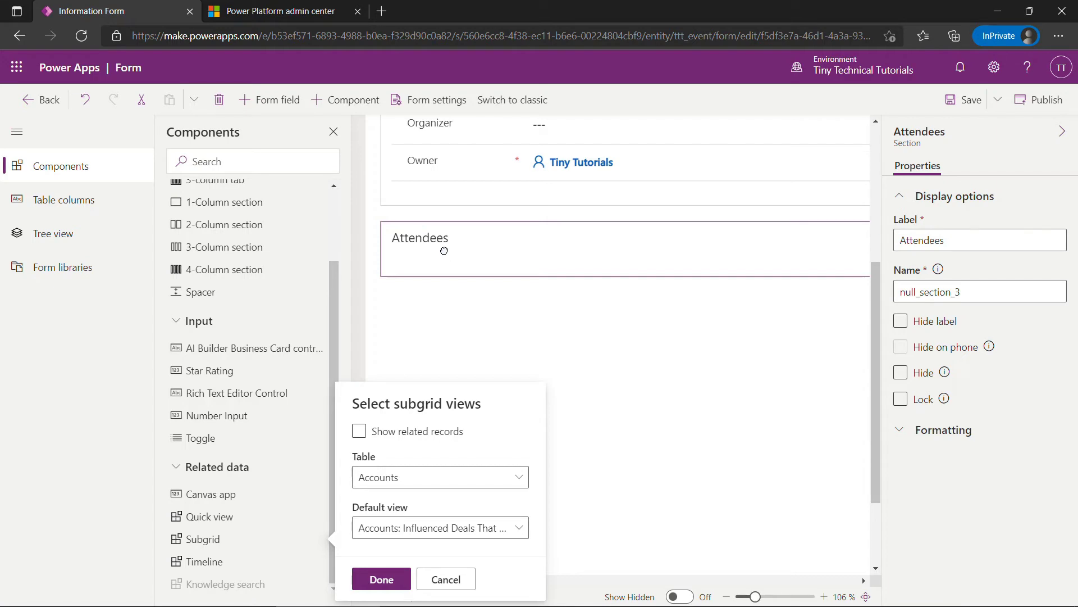
click(360, 434)
click(360, 432)
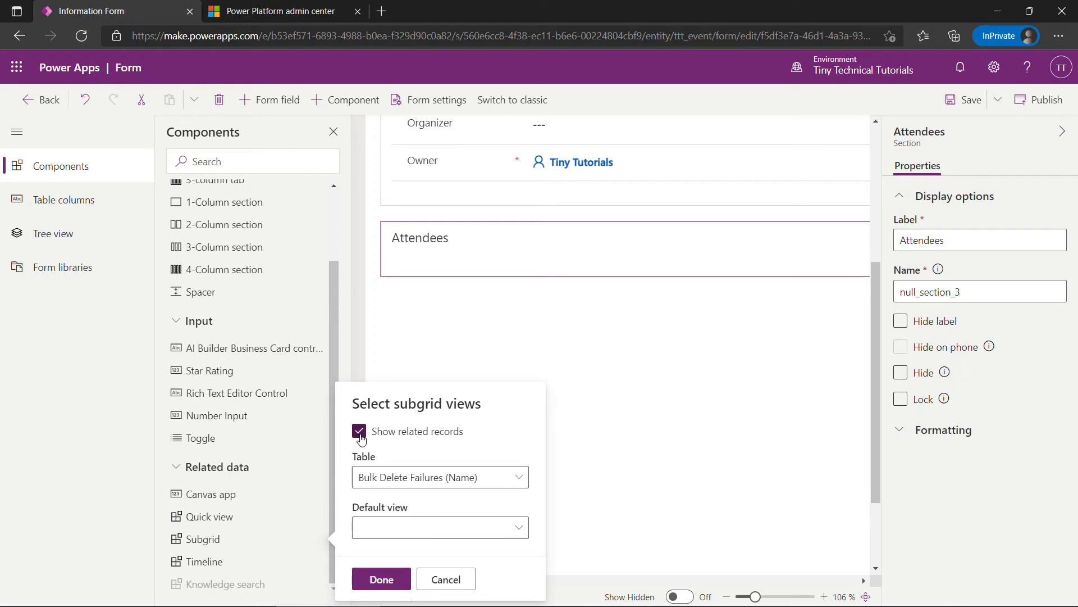
click(517, 481)
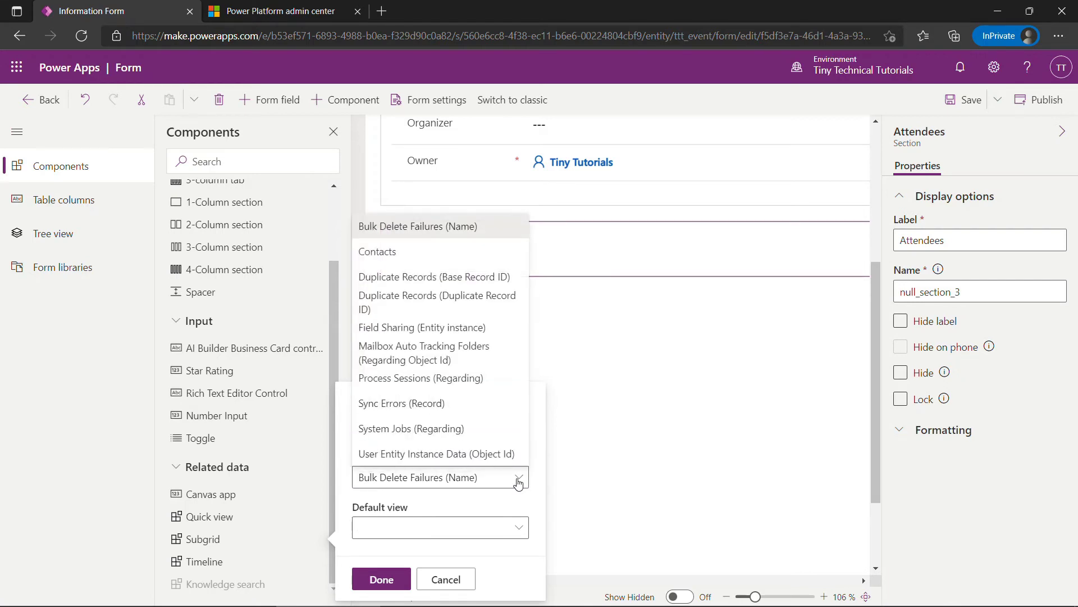
click(394, 254)
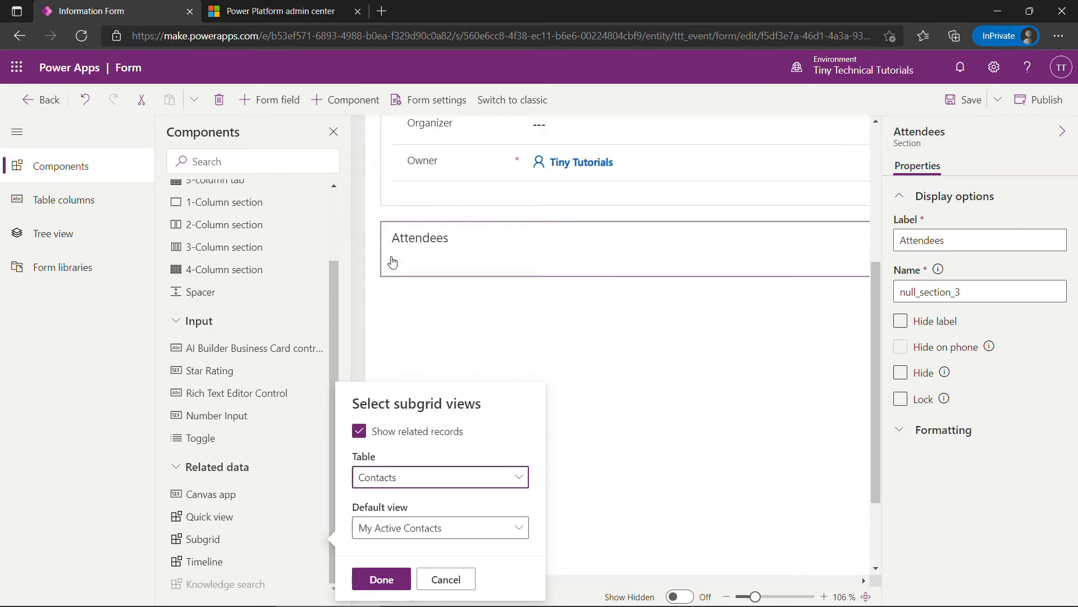
click(517, 528)
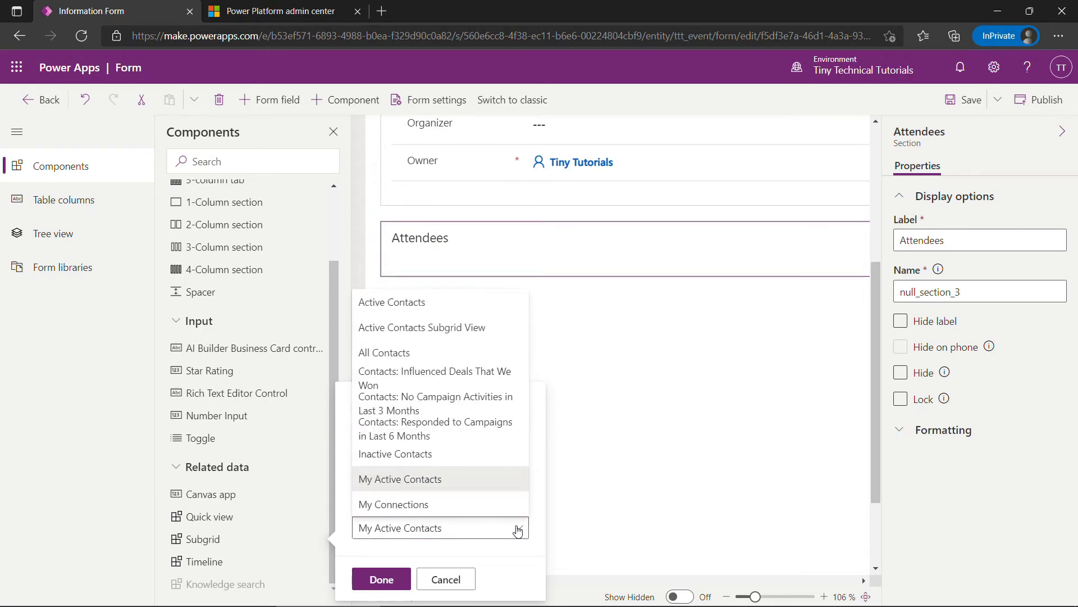
click(392, 308)
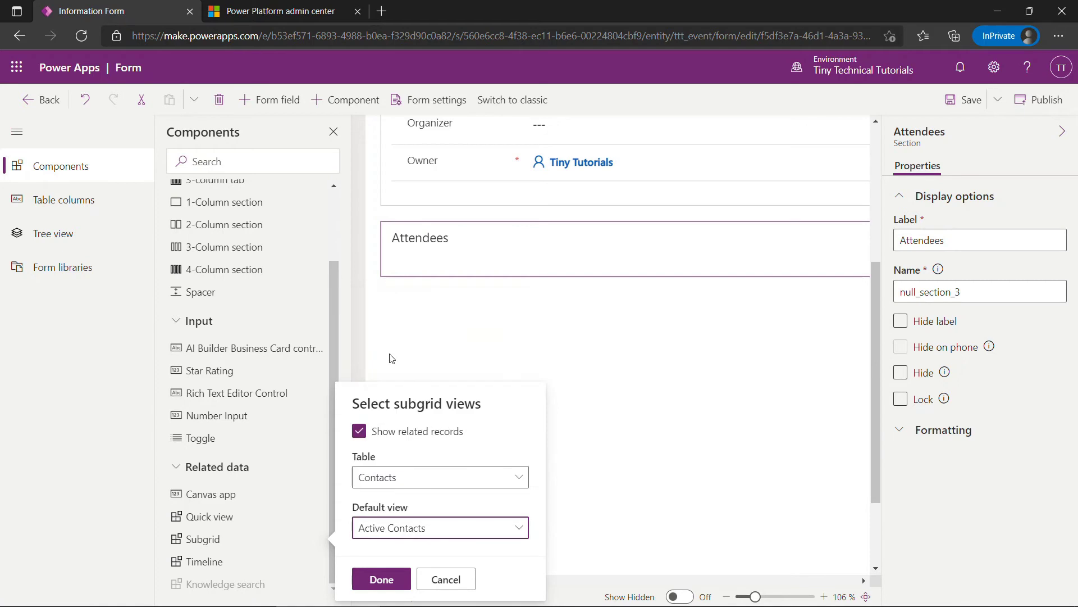
click(381, 579)
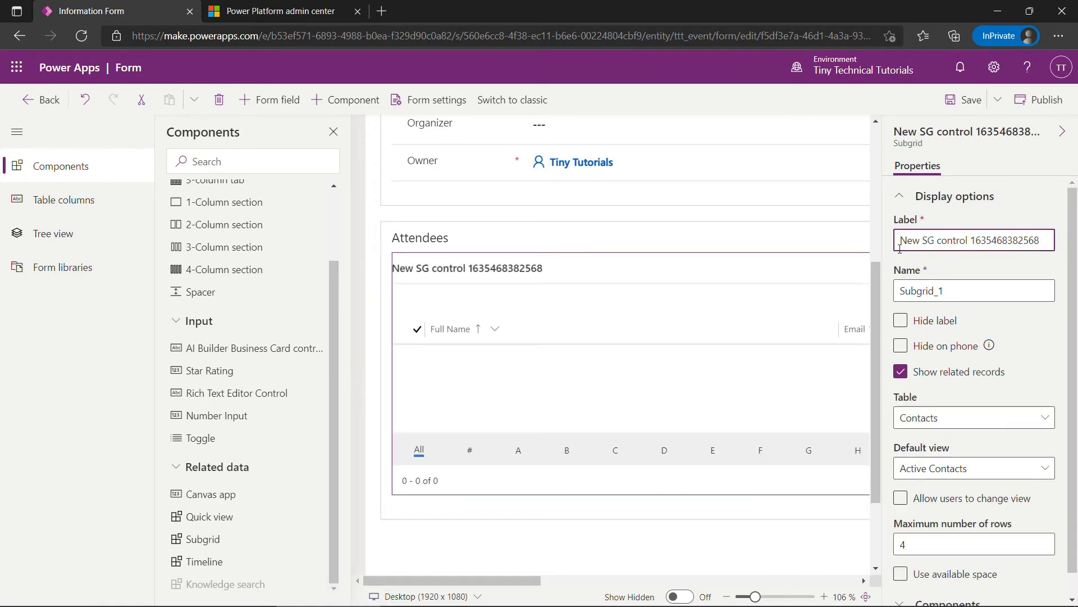
Step: Change the label of the new contacts subgrid to Attendees
drag(900, 240, 1046, 235)
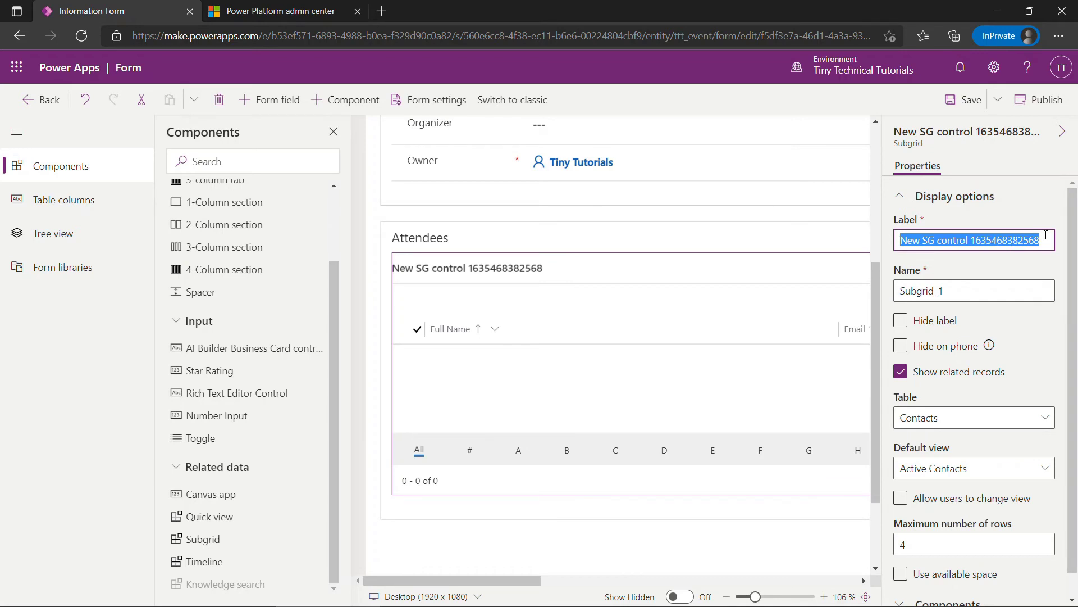
text(Atten)
key(BackSpace)
key(BackSpace)
key(BackSpace)
key(BackSpace)
key(BackSpace)
text(Atte)
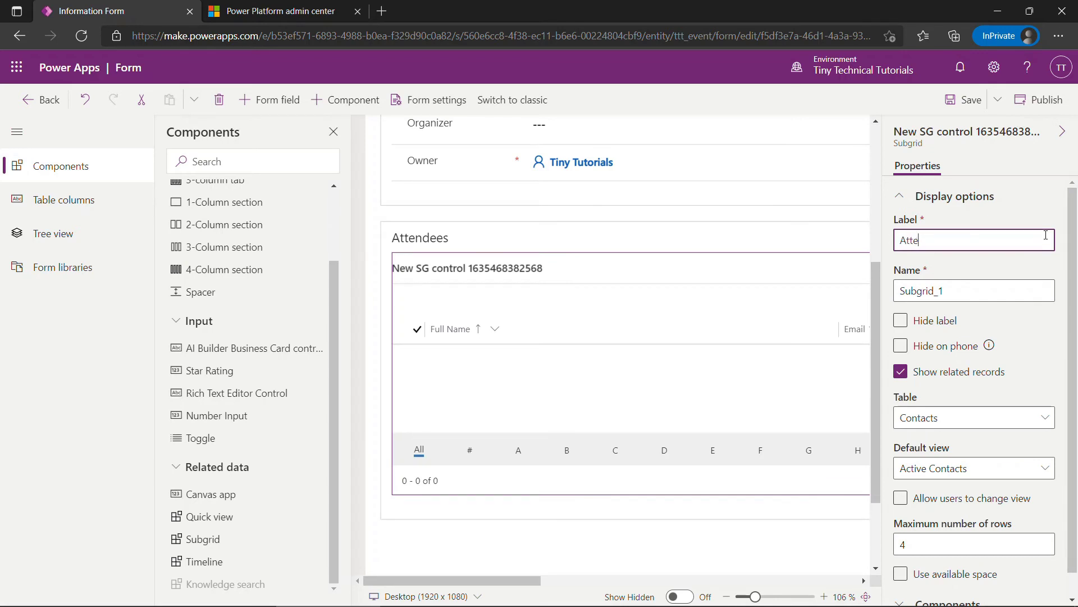
text(ndees)
click(1052, 193)
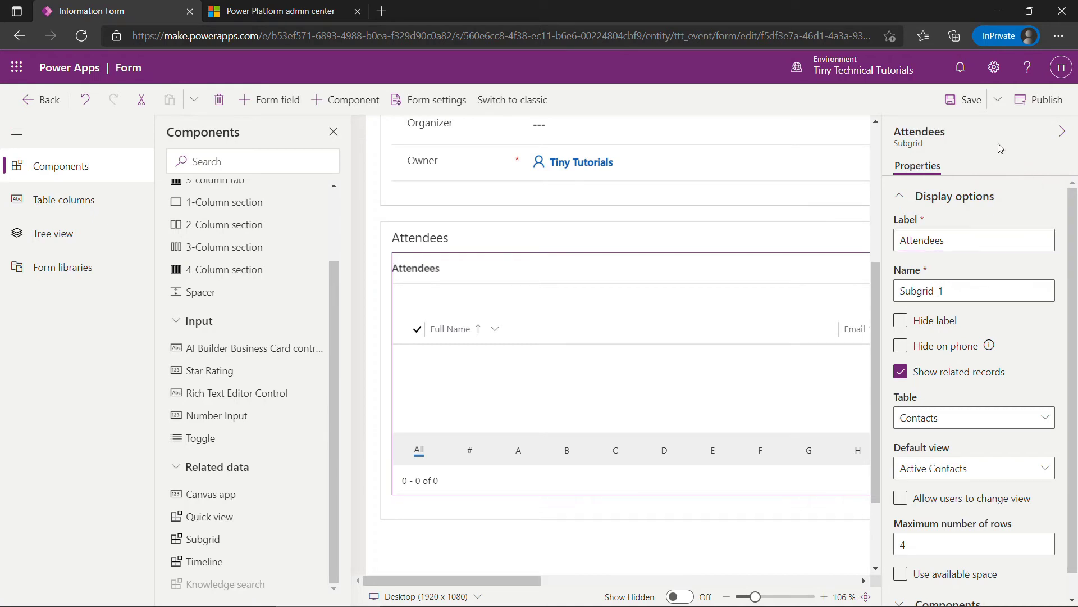
Step: Save and publish the Event form, and return to the Party Planning solution
click(966, 102)
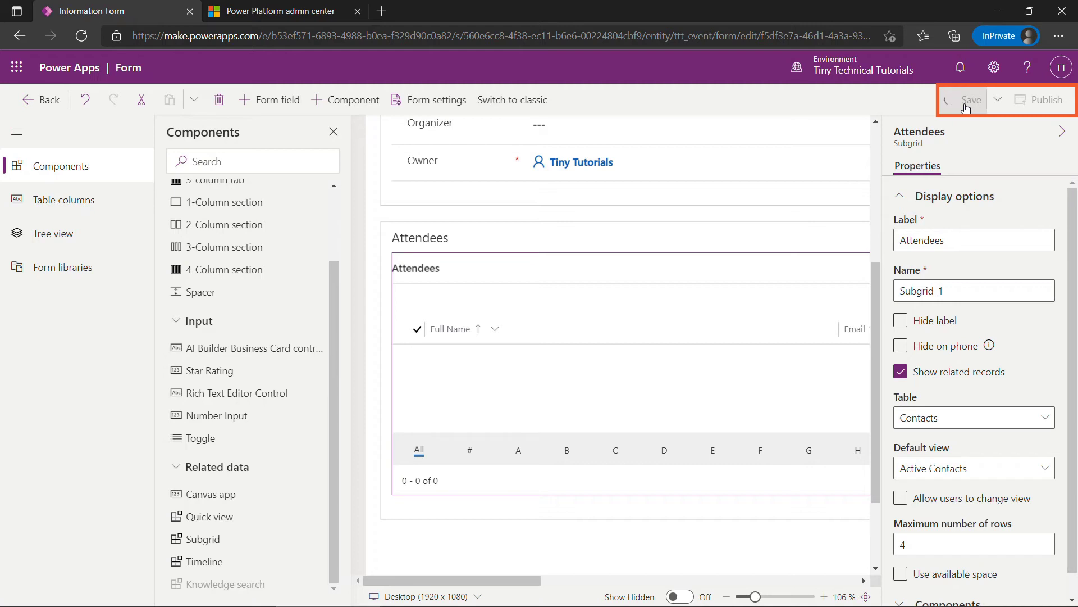
click(1022, 107)
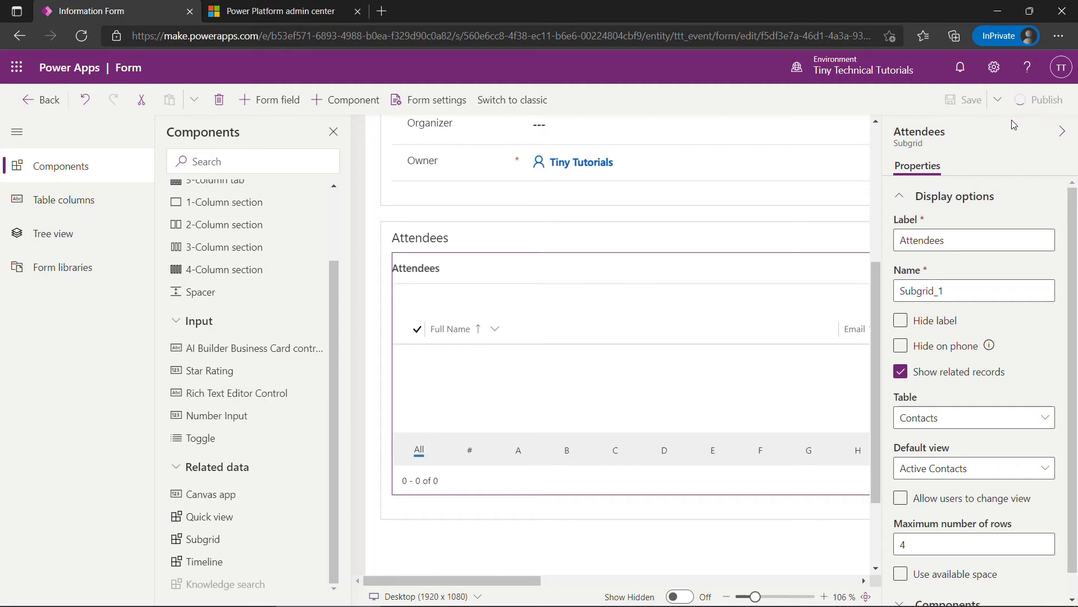
click(25, 101)
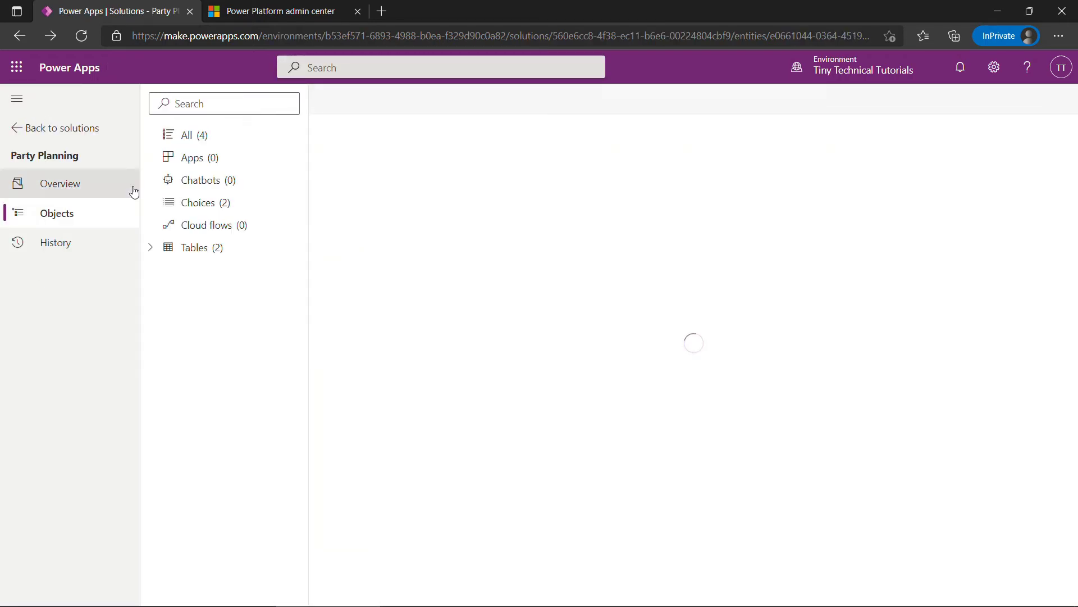
Step: Show the list of forms belonging to the Contact table in the solution
click(145, 247)
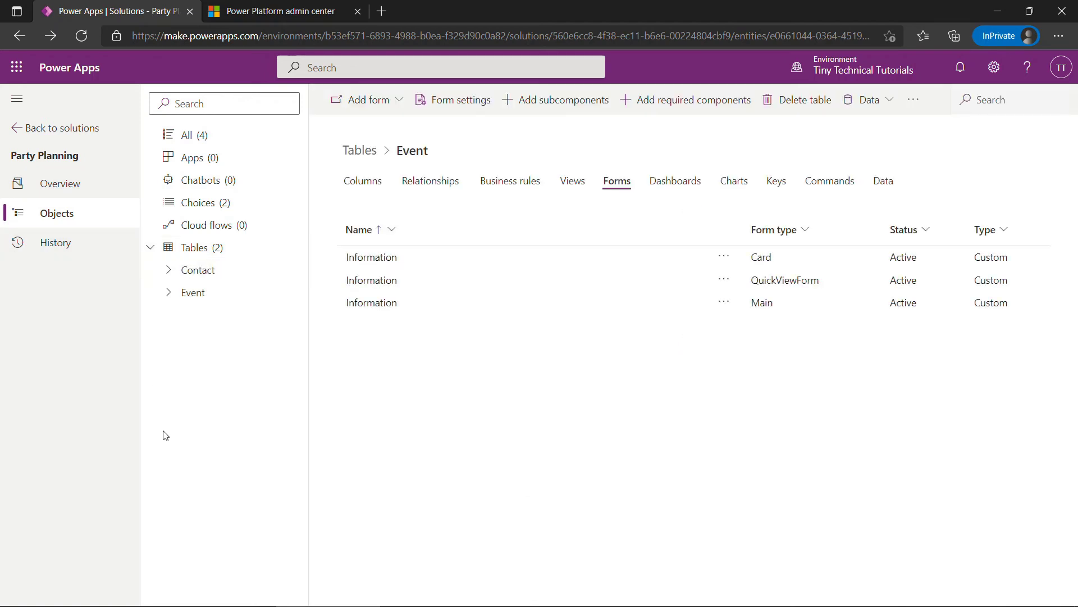
click(169, 270)
click(239, 388)
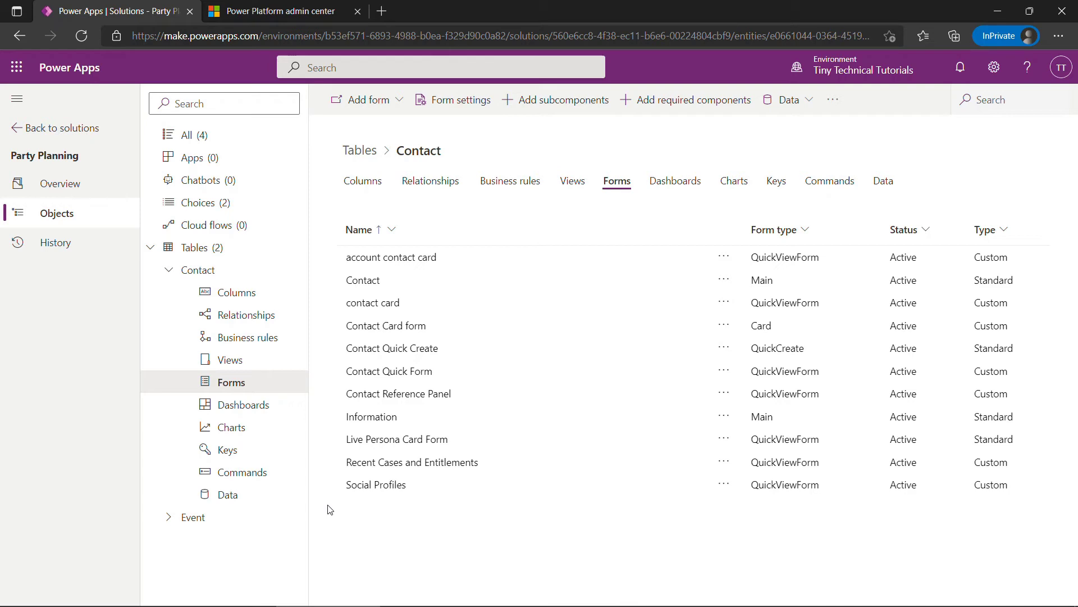
Step: Create a blank model-driven app named Party Planning in the solution, using the modern app designer (preview)
click(196, 158)
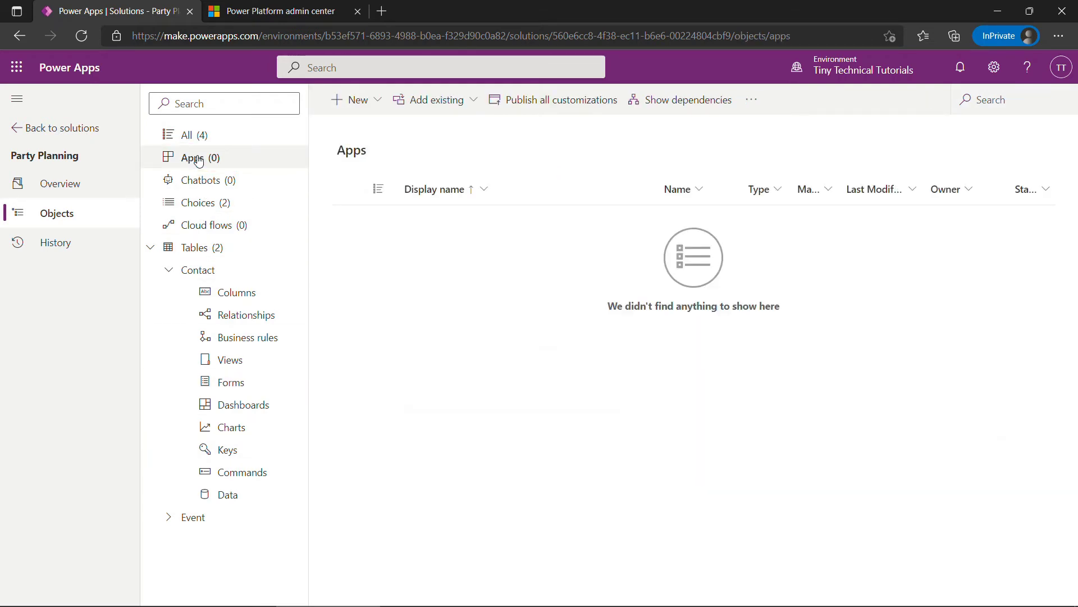
click(351, 110)
mouse_move(373, 130)
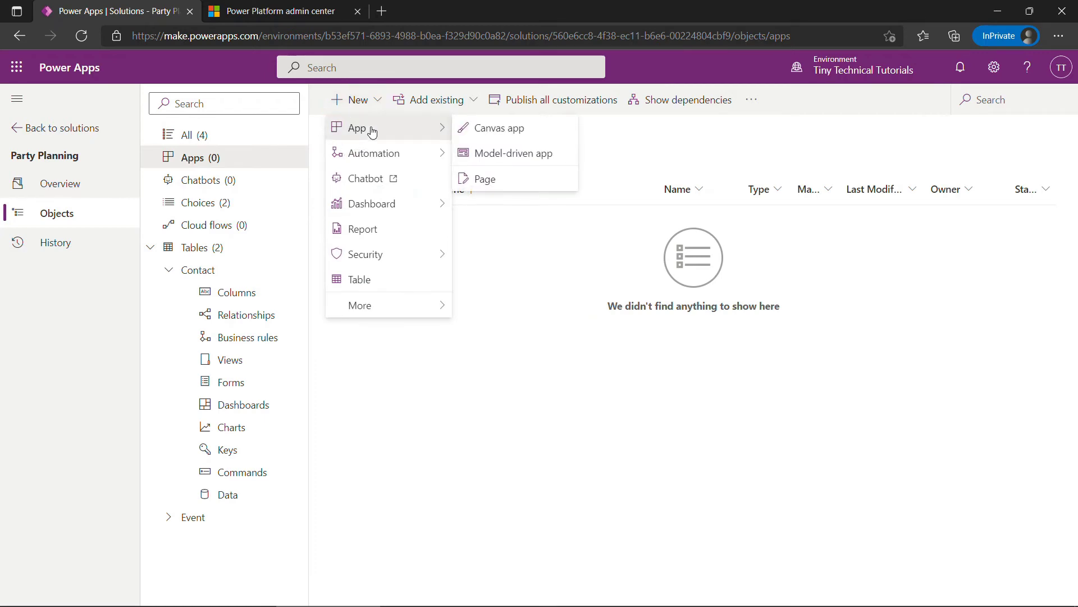
click(515, 160)
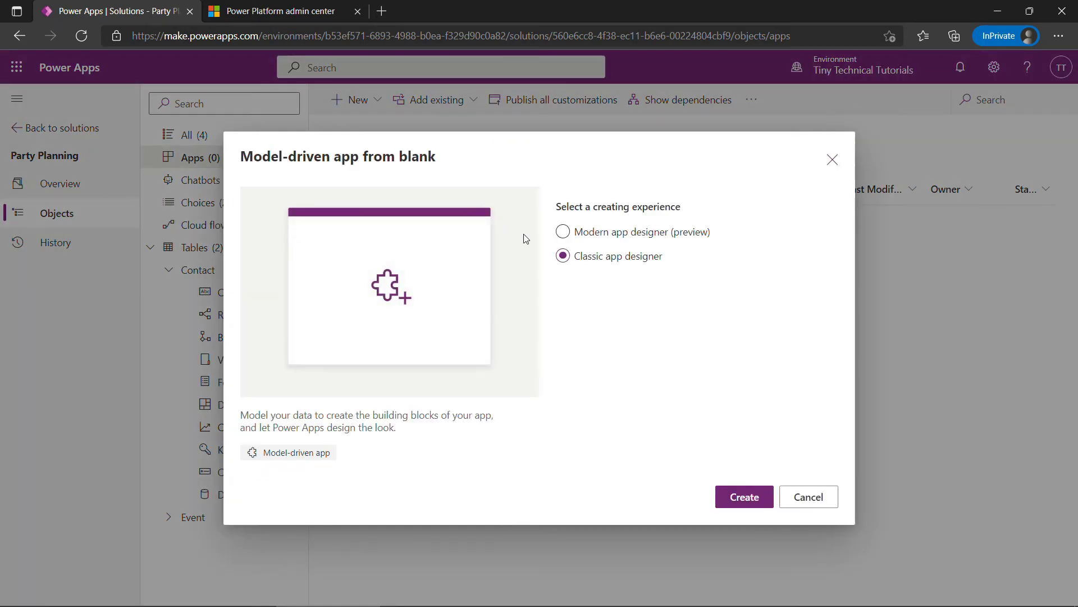
click(562, 231)
click(744, 497)
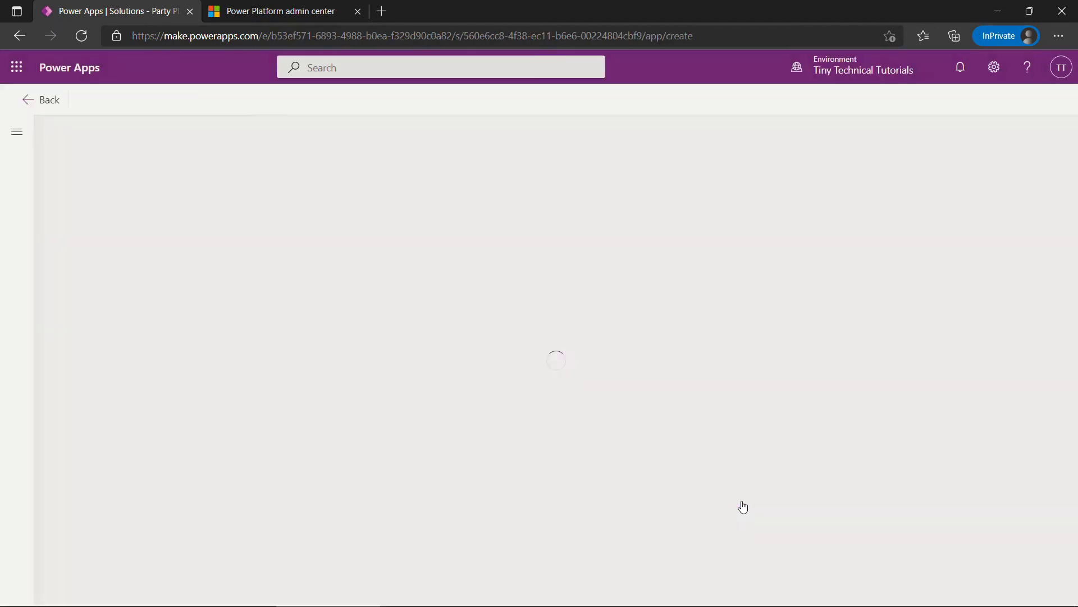
text(Party Planning)
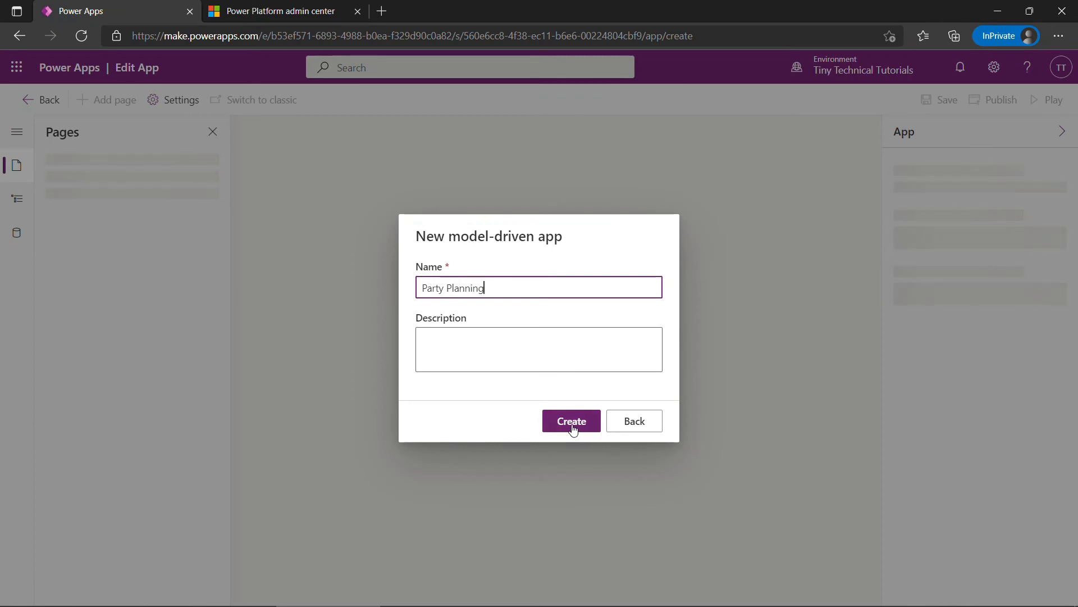
click(572, 428)
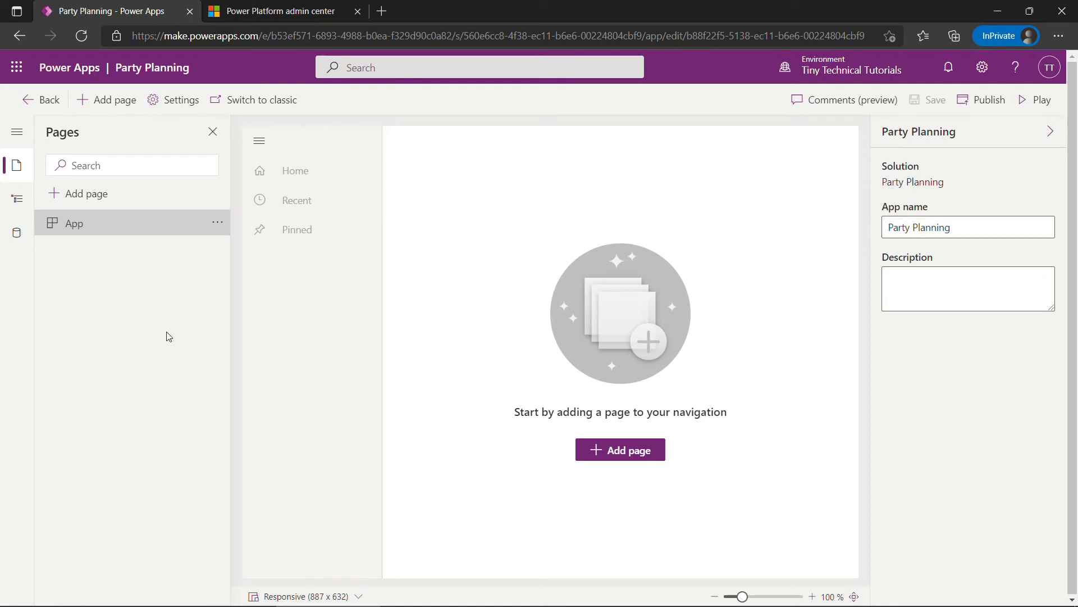
Step: Set the title of Area1 in the app's navigation to Party Planning
click(20, 134)
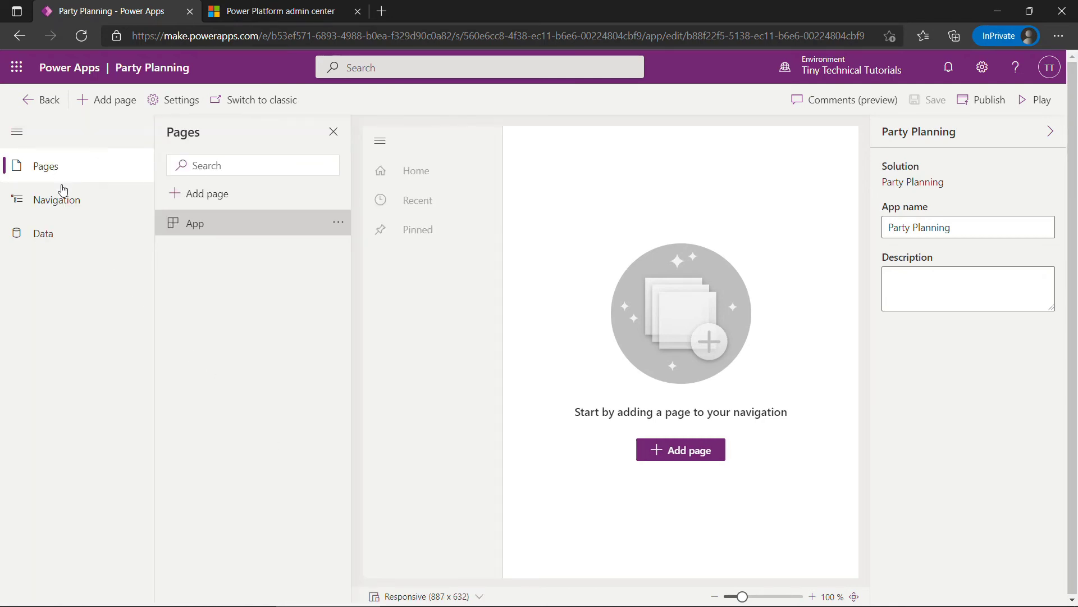
click(65, 205)
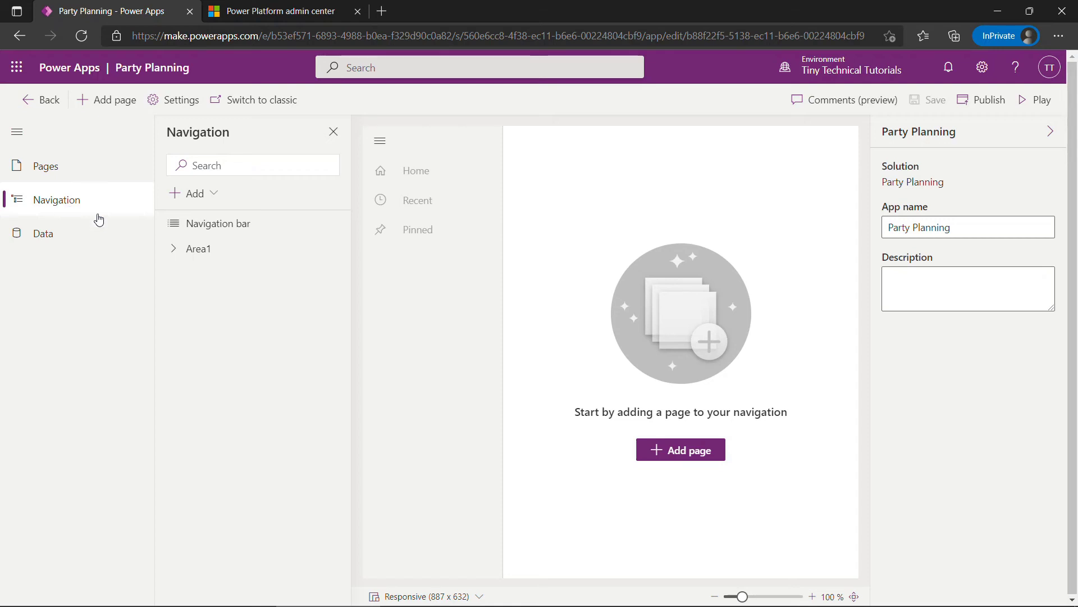
click(213, 251)
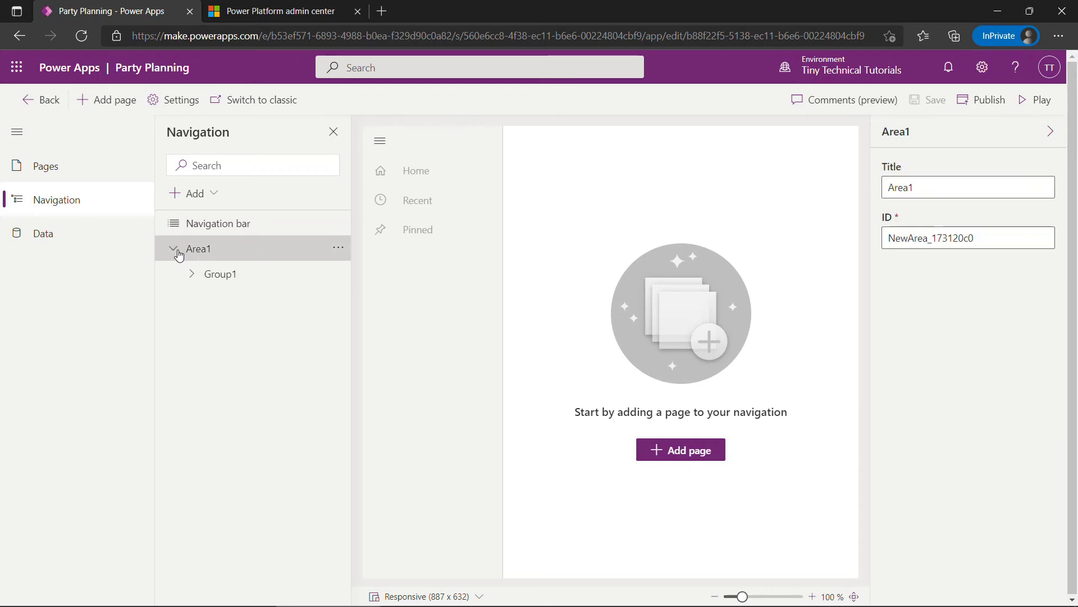
click(976, 186)
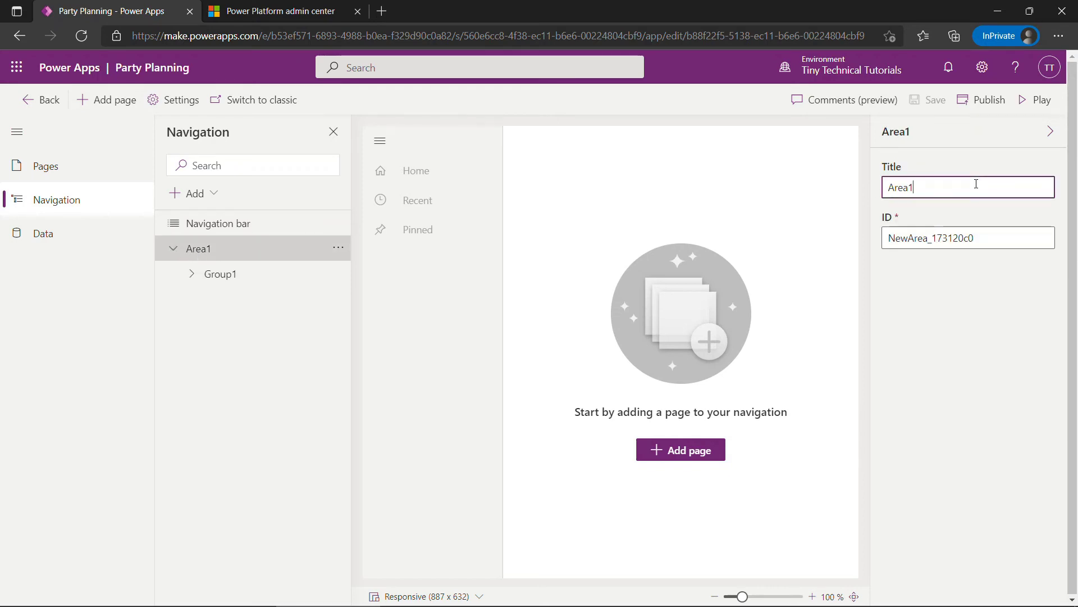
key(ctrl+a)
key(BackSpace)
text(Party Planning)
Step: Set the title of Group1 under the navigation area to Party Planning
click(214, 278)
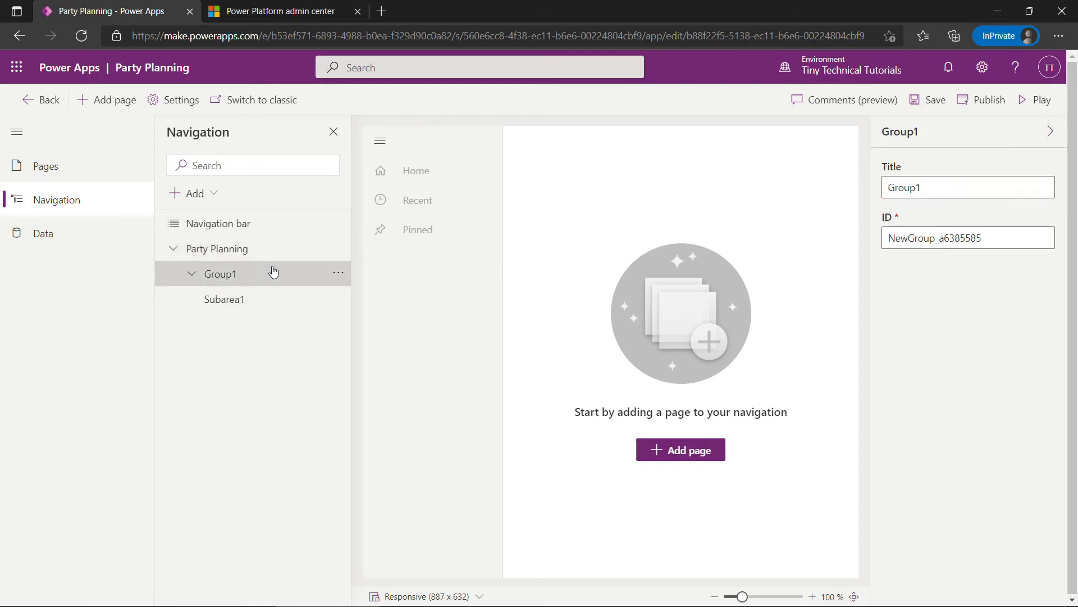
click(950, 187)
key(ctrl+a)
text(P)
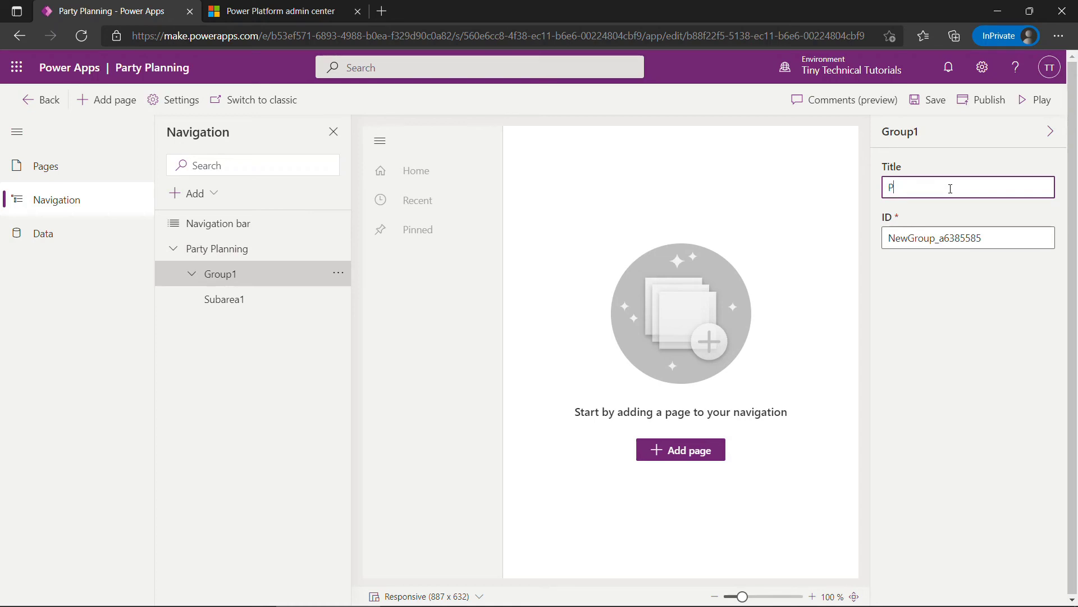
text(arty Planning)
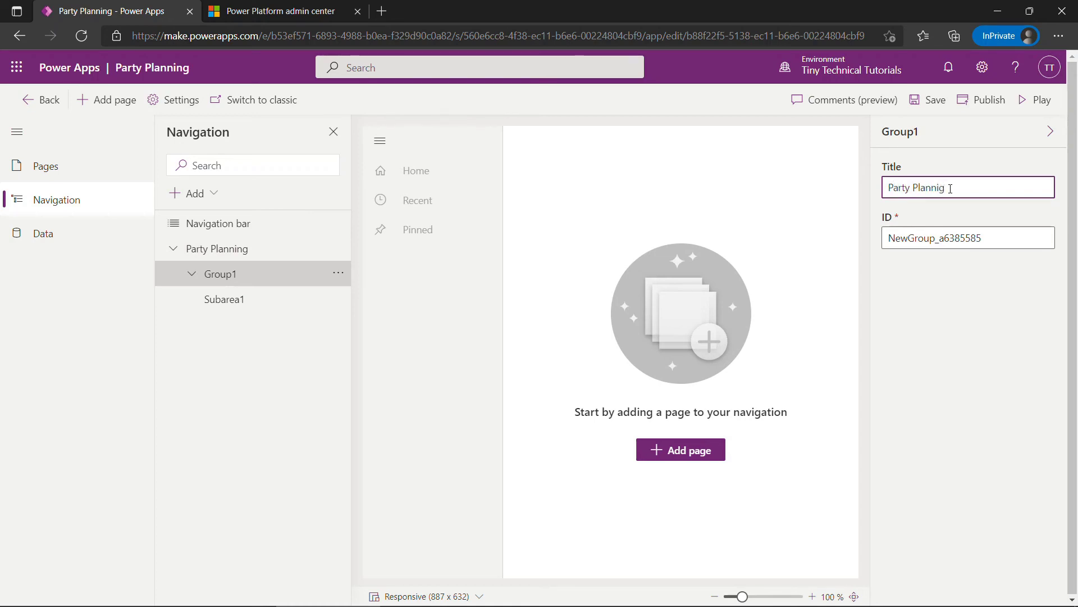
key(BackSpace)
text(ng)
Step: Set Subarea1's content type to Table and choose Event as its table
click(241, 306)
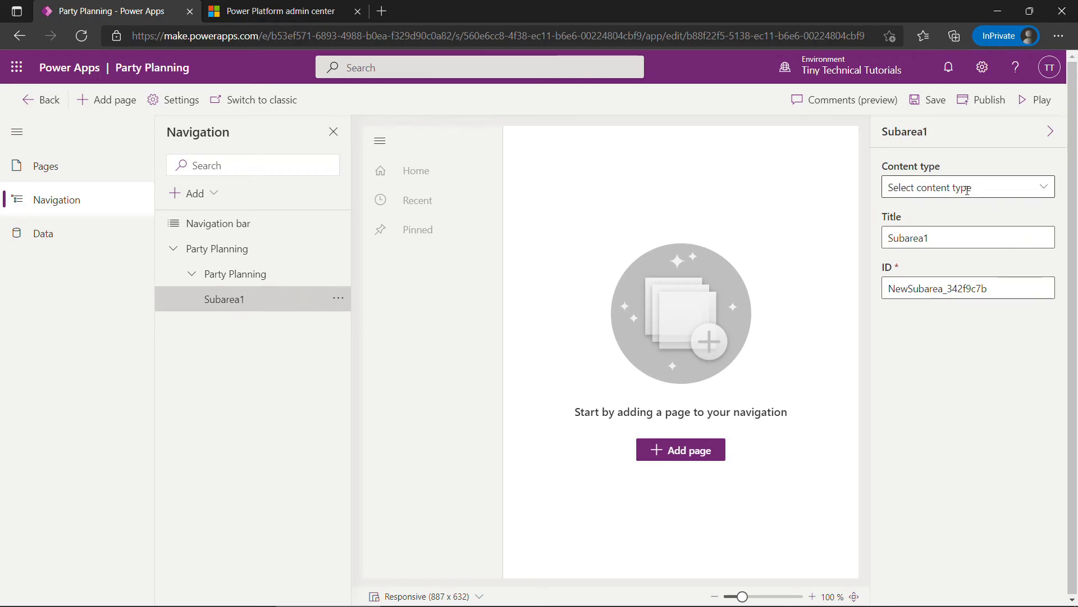
click(1005, 186)
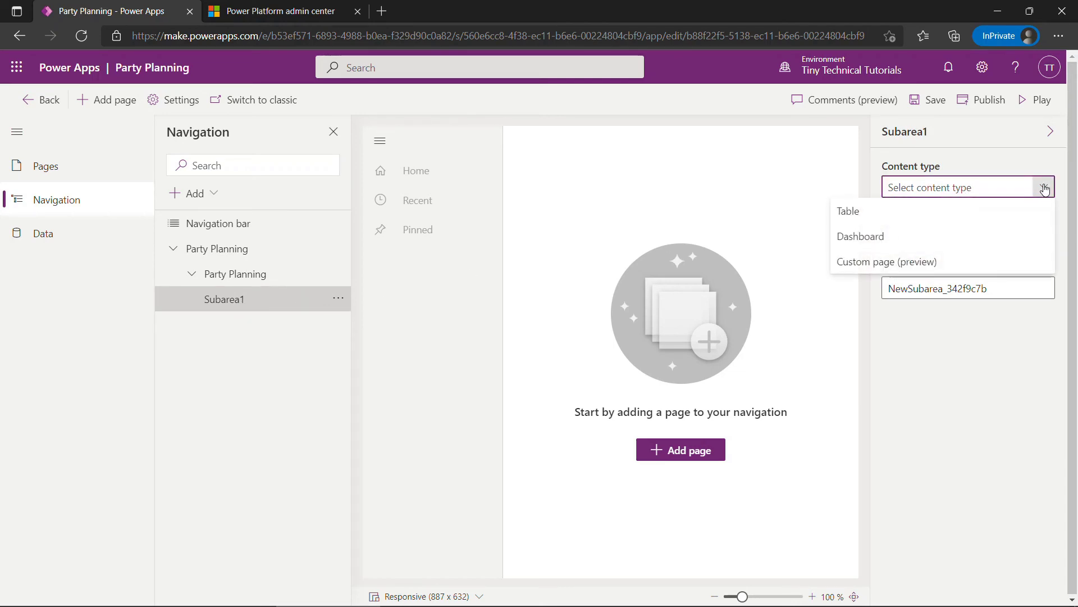
click(866, 212)
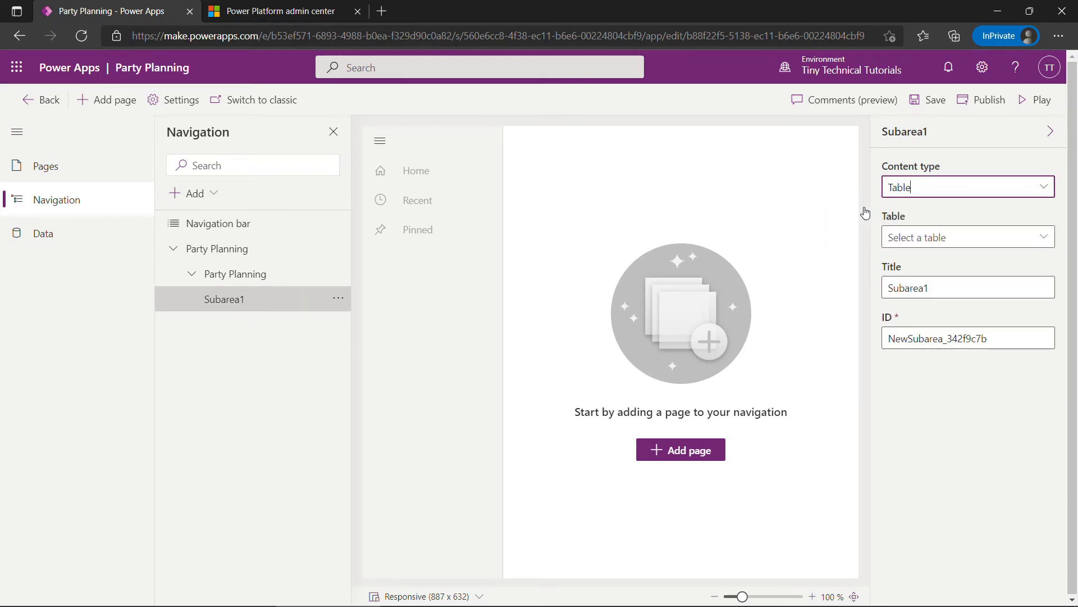
click(1042, 237)
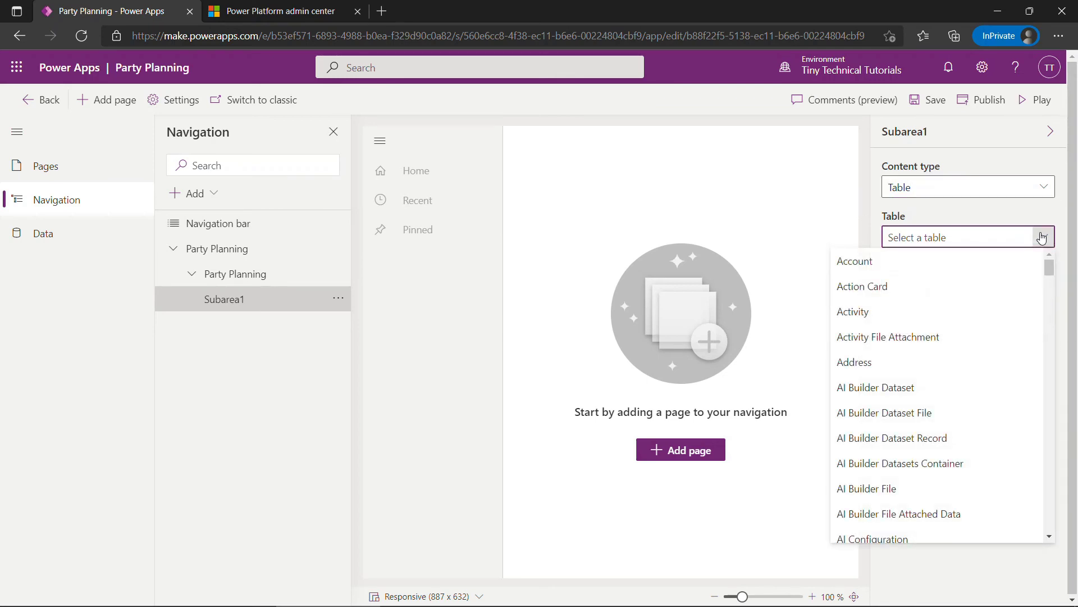
drag(1050, 270, 1050, 367)
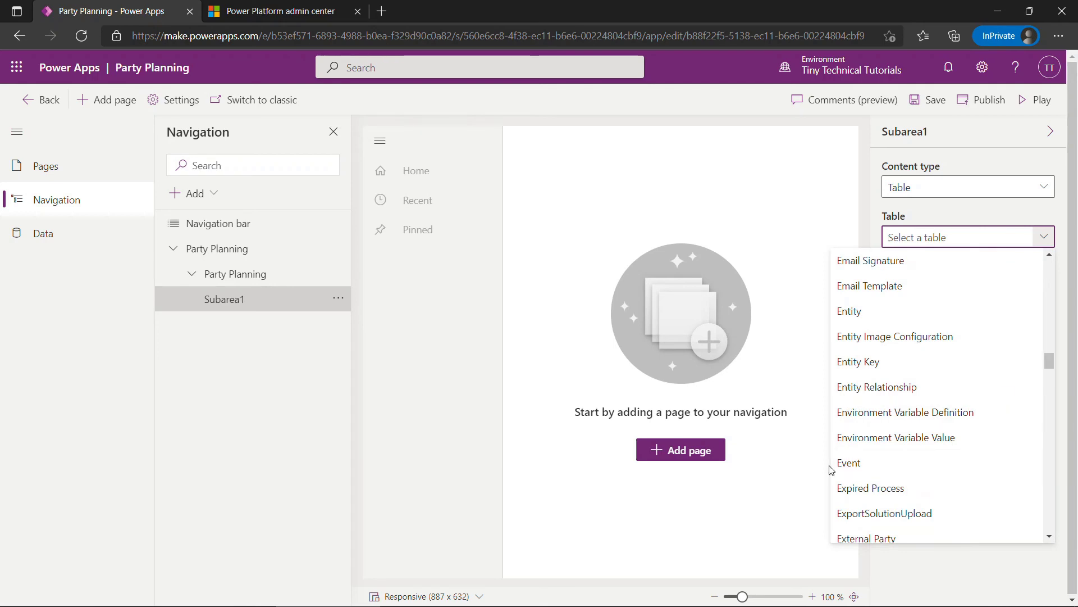
click(848, 462)
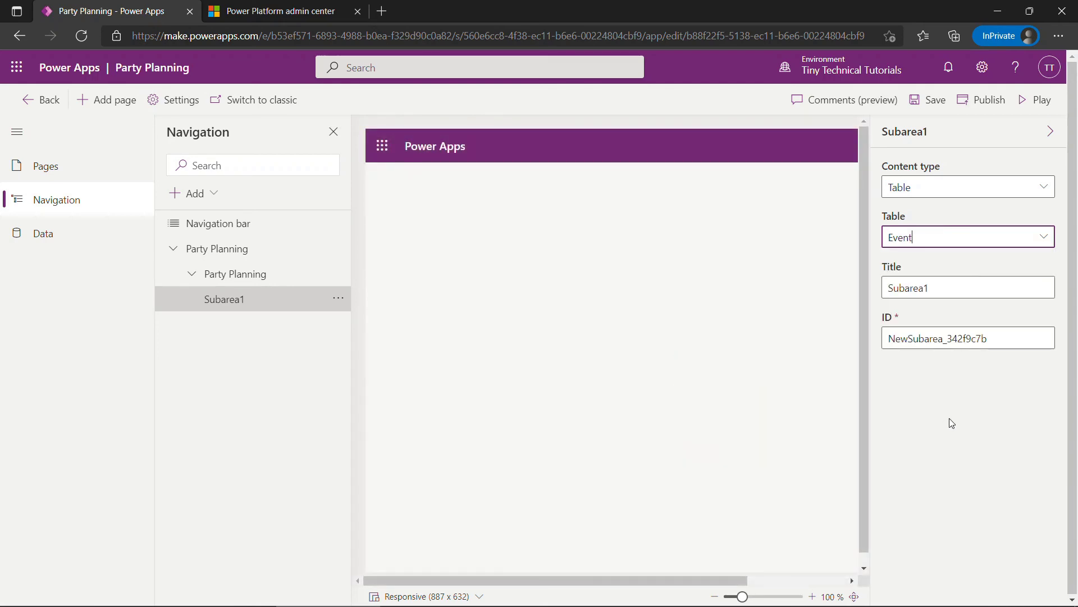
Step: Set the title of the Event table's subarea to Events
double_click(948, 293)
text(Event)
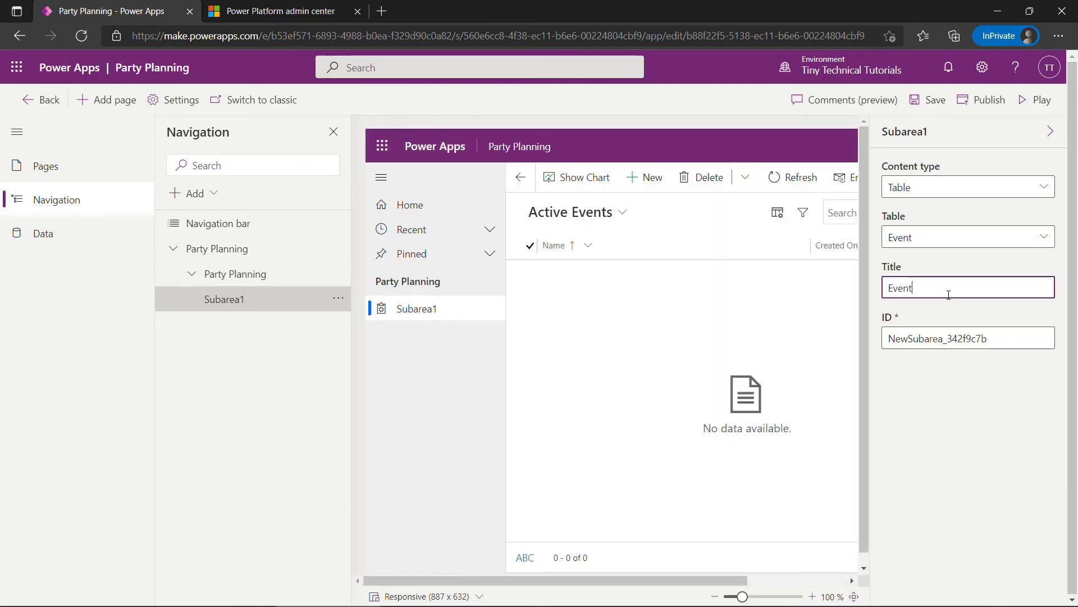
text(s)
click(967, 402)
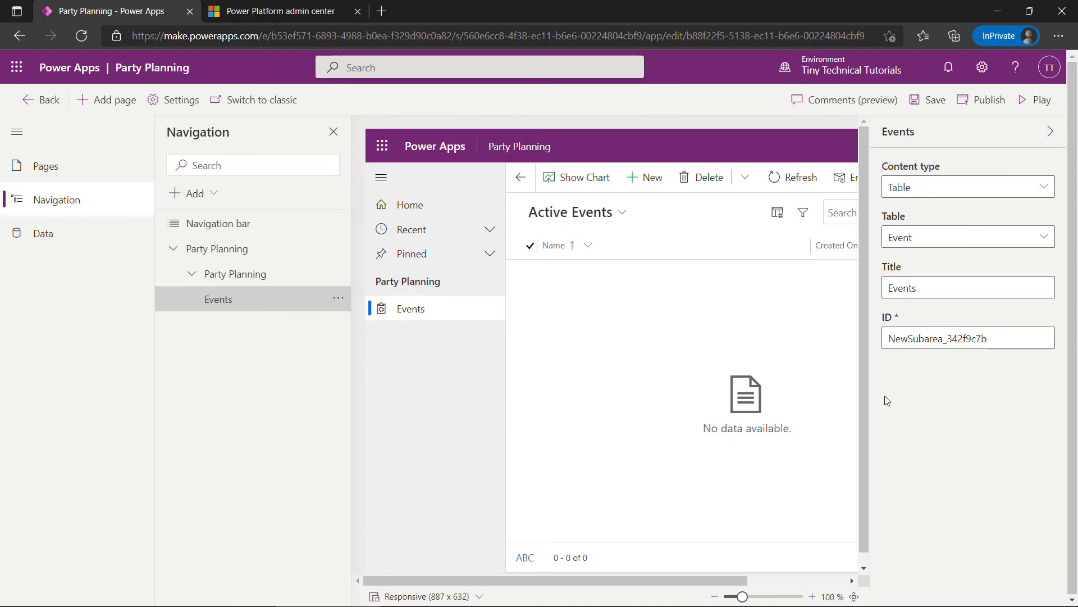
Step: Add a subarea to the Party Planning group with content type Table, using the Contact table and the title Contacts
click(230, 275)
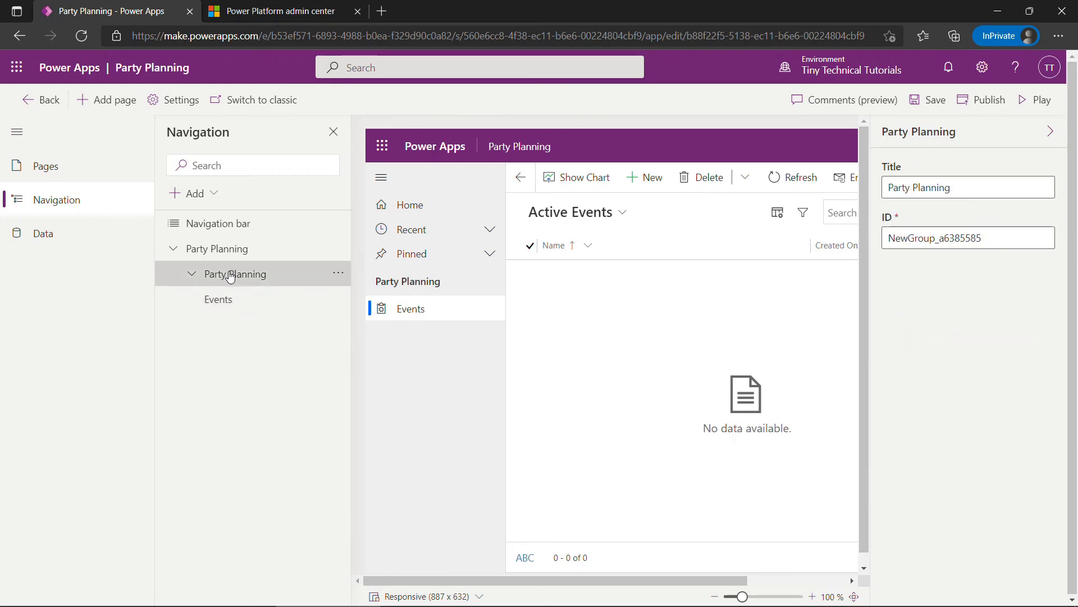
click(209, 196)
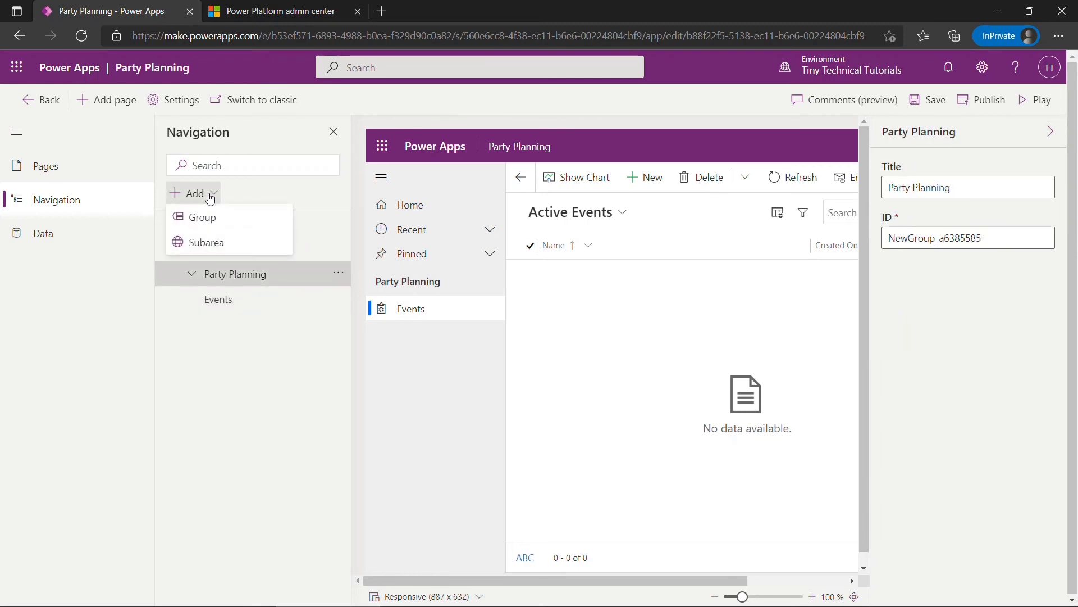
click(206, 242)
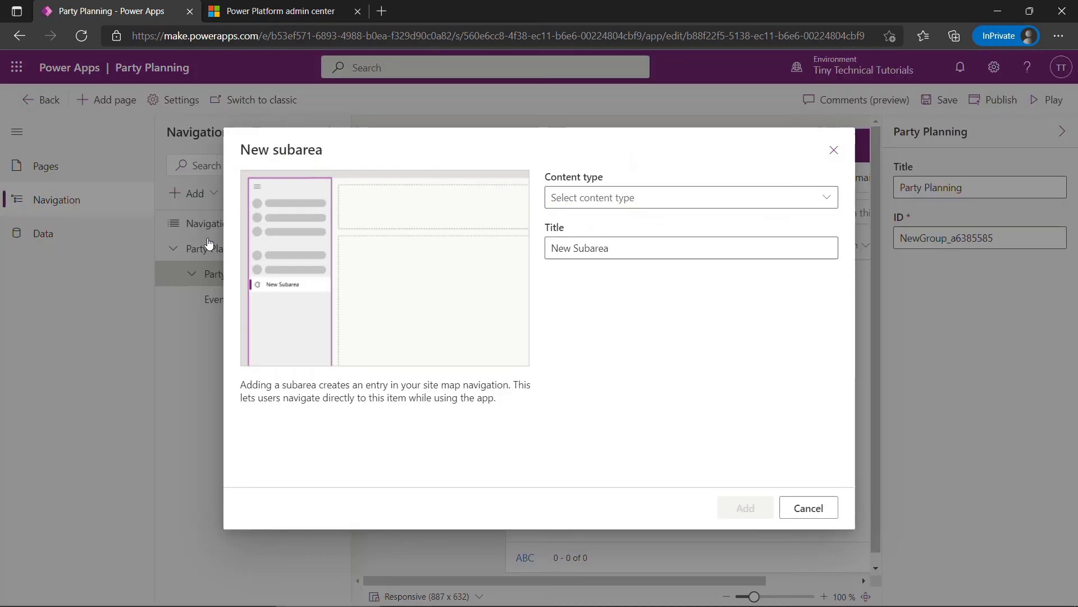
click(828, 203)
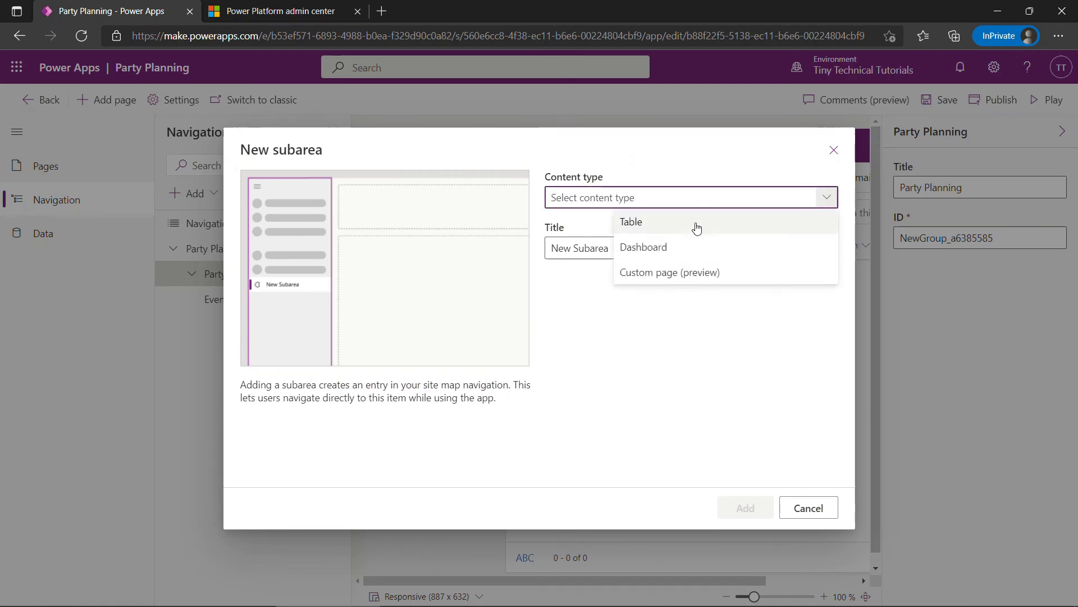
click(656, 227)
click(827, 248)
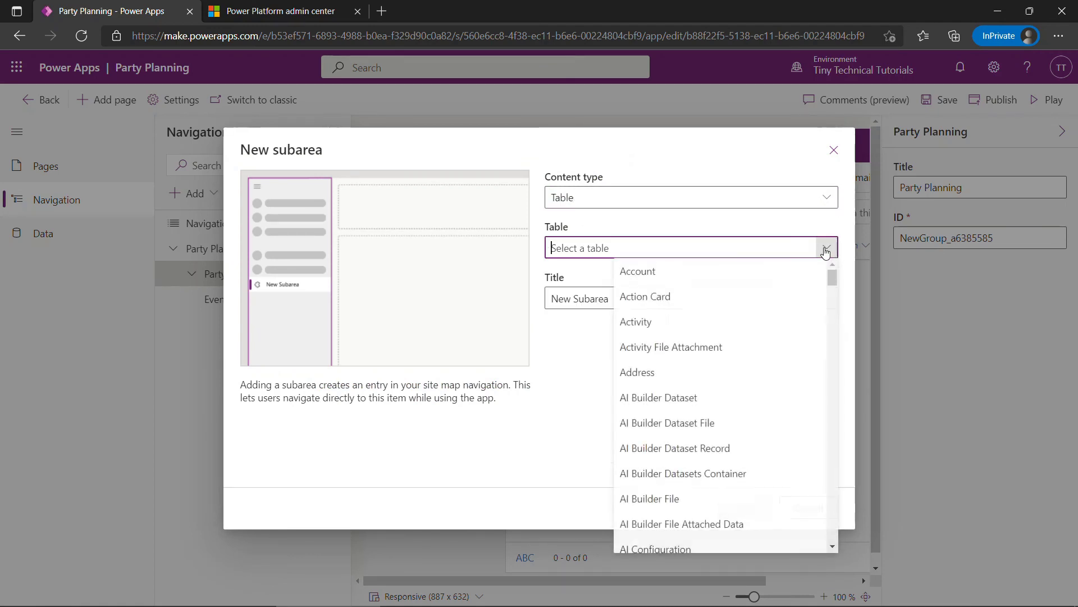
drag(837, 272, 832, 348)
click(664, 396)
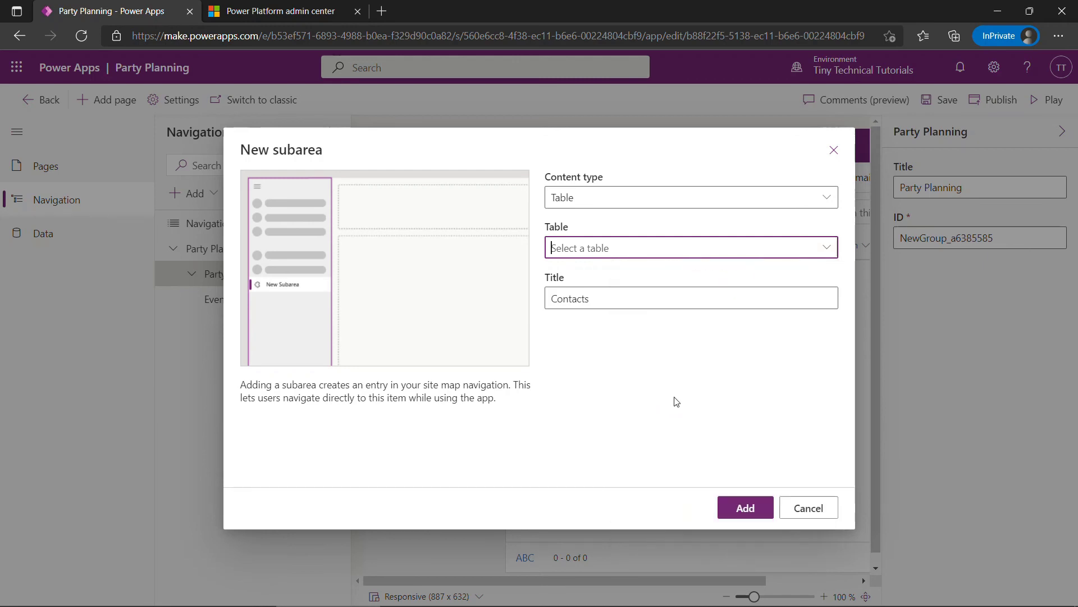
click(744, 506)
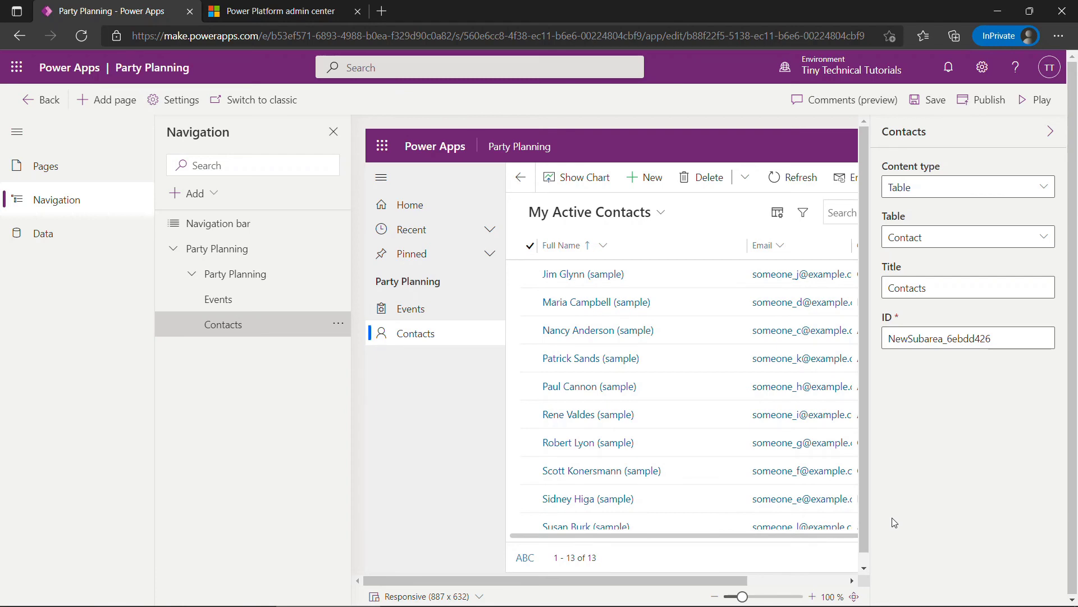
Step: Publish the Party Planning app, play it and show its Contacts list
click(980, 105)
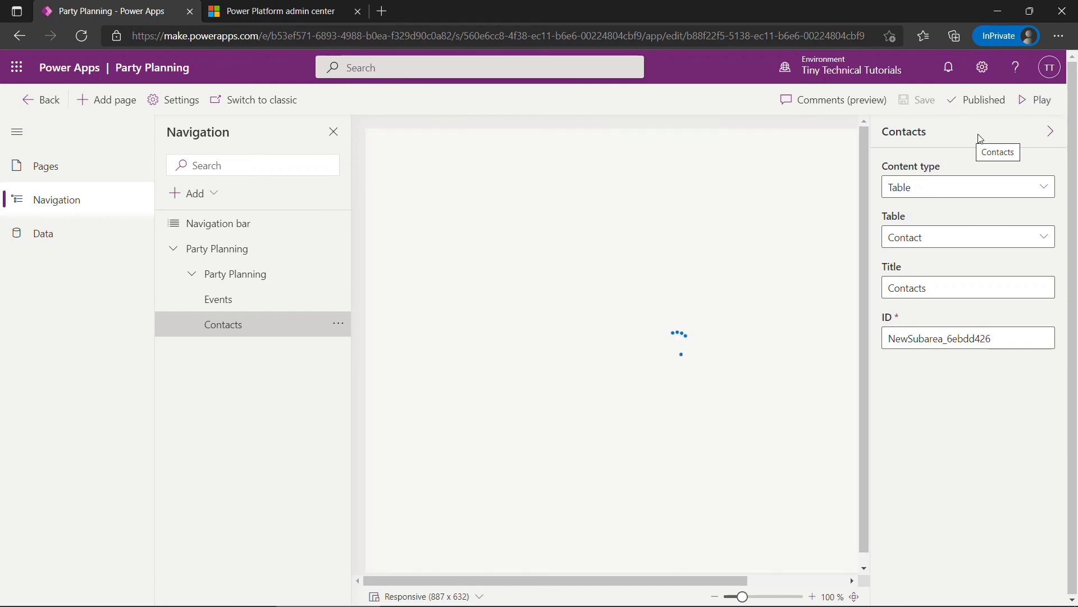
click(1026, 105)
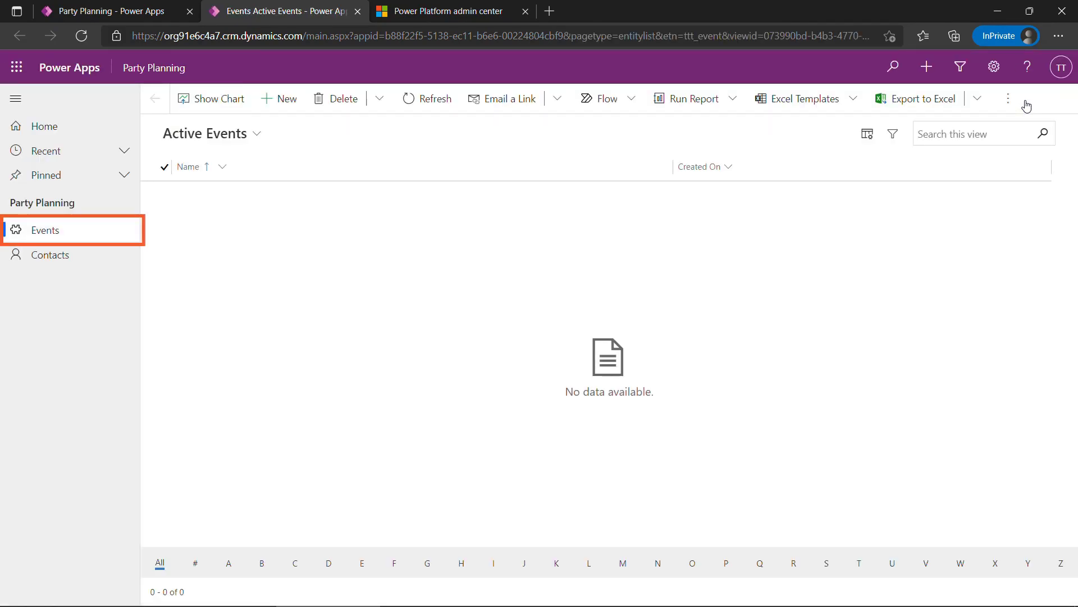
click(41, 261)
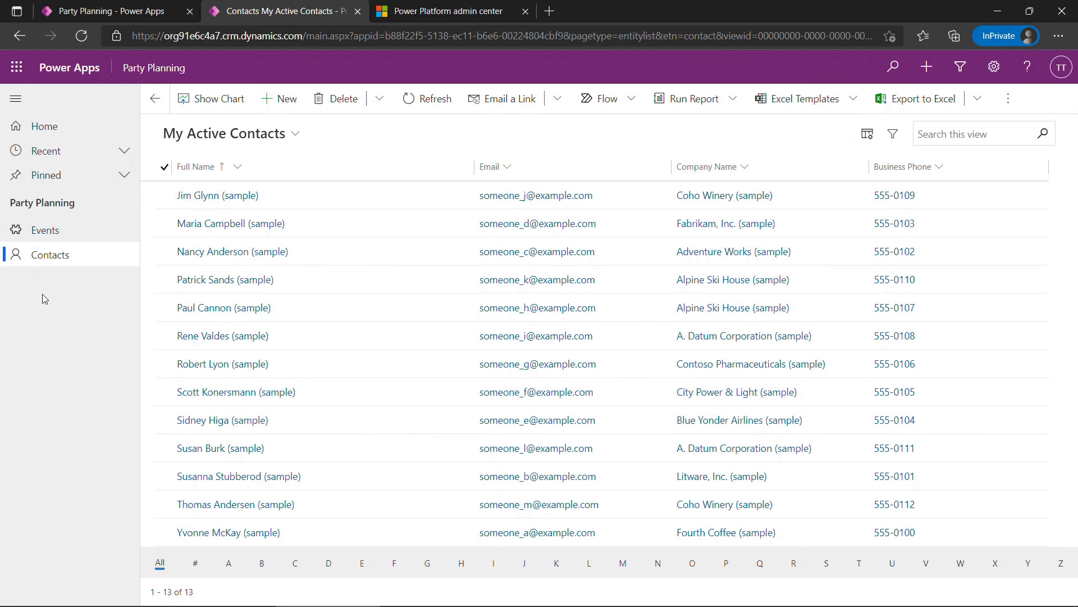
Step: Create a new contact, enter the person's first and last name, and save and close the record
click(269, 100)
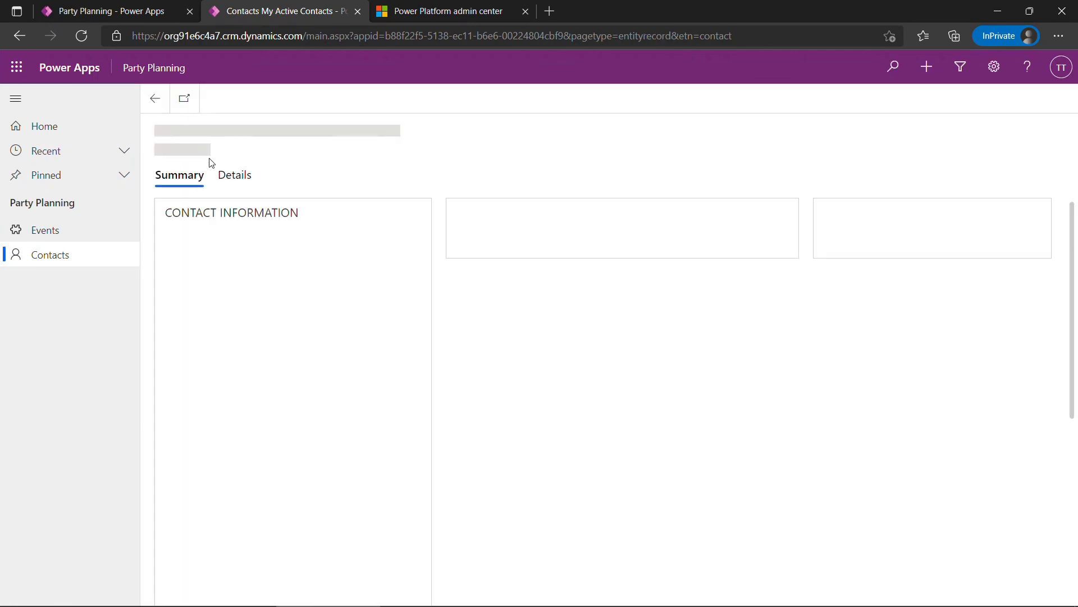
click(337, 243)
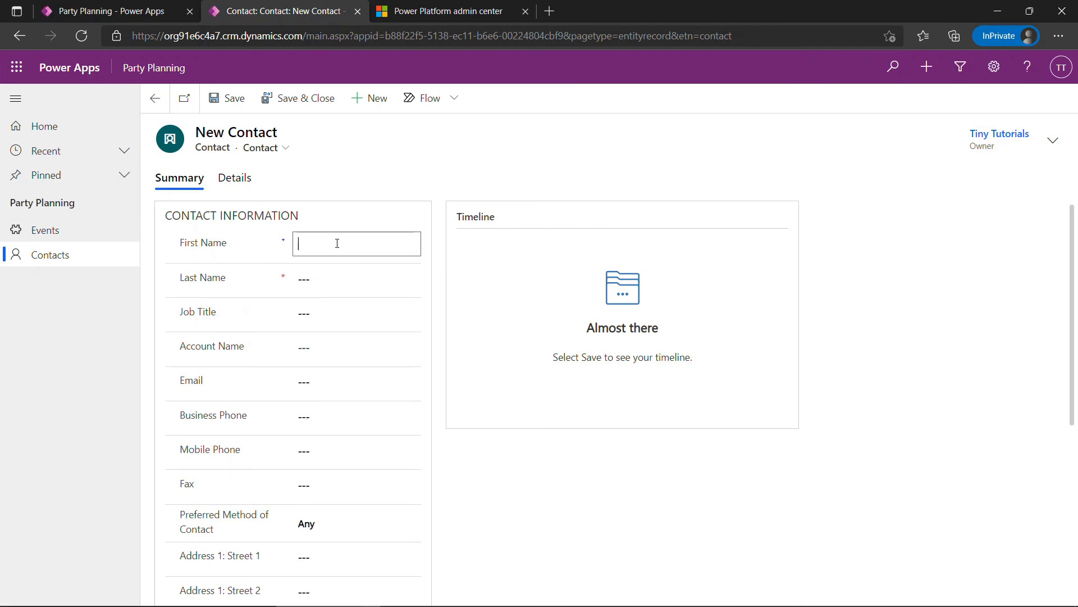
text(Angela)
key(Tab)
text(Martin)
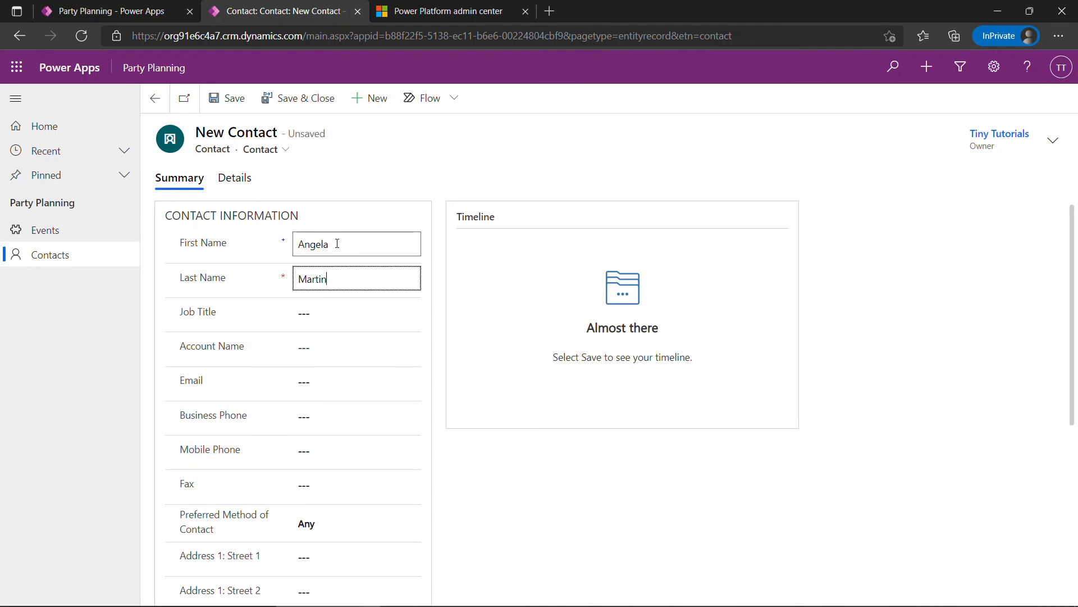
scroll(149, 265, down, 2)
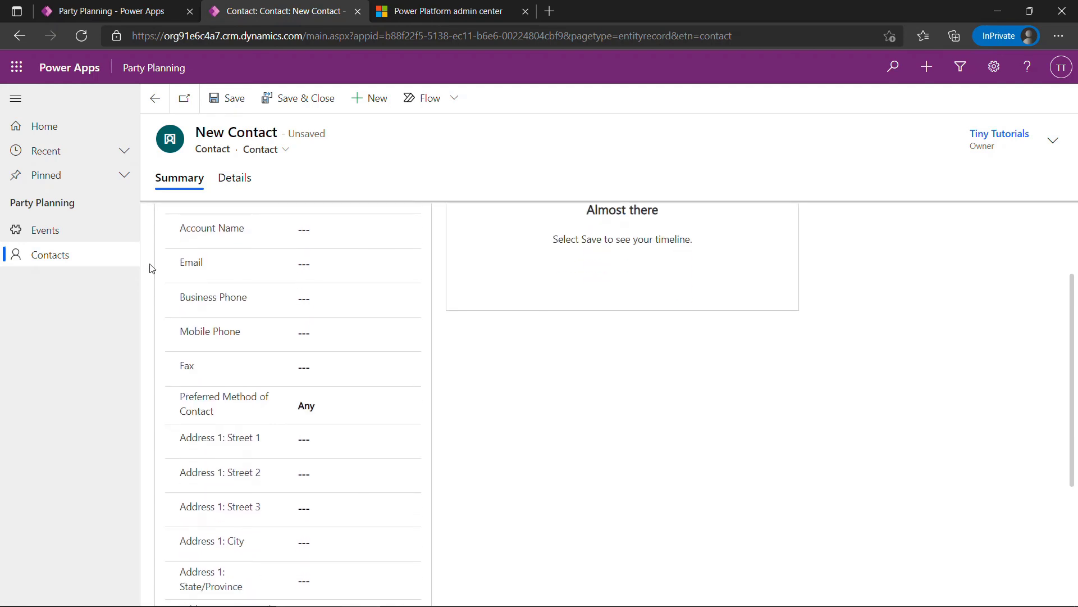
scroll(150, 268, up, 2)
click(297, 109)
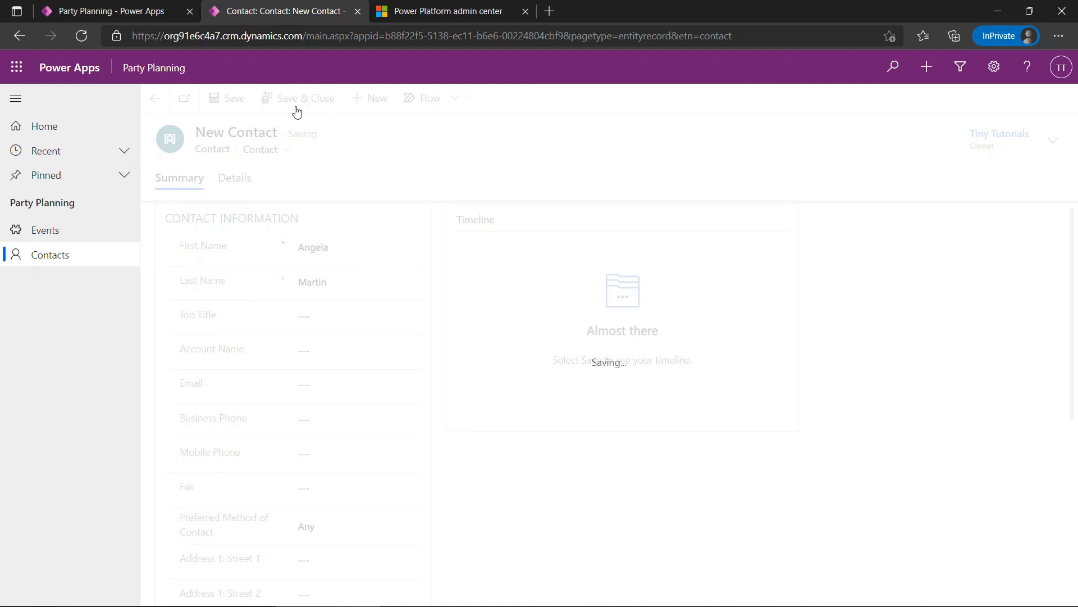
Step: Add a second contact with the person's first and last name, and save and close it
click(284, 99)
click(320, 245)
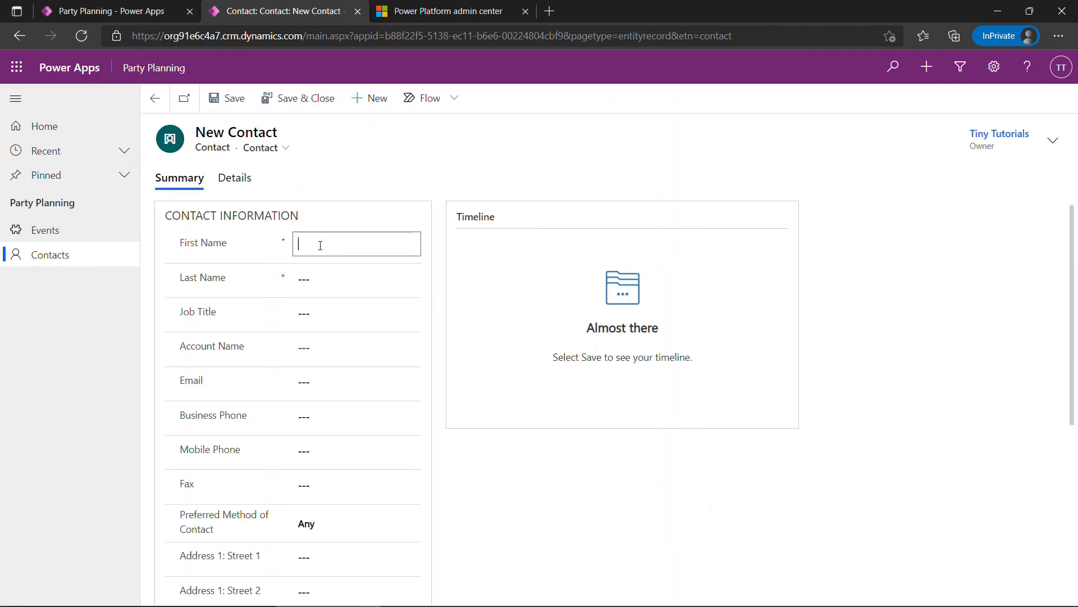
text(Dwight)
key(Tab)
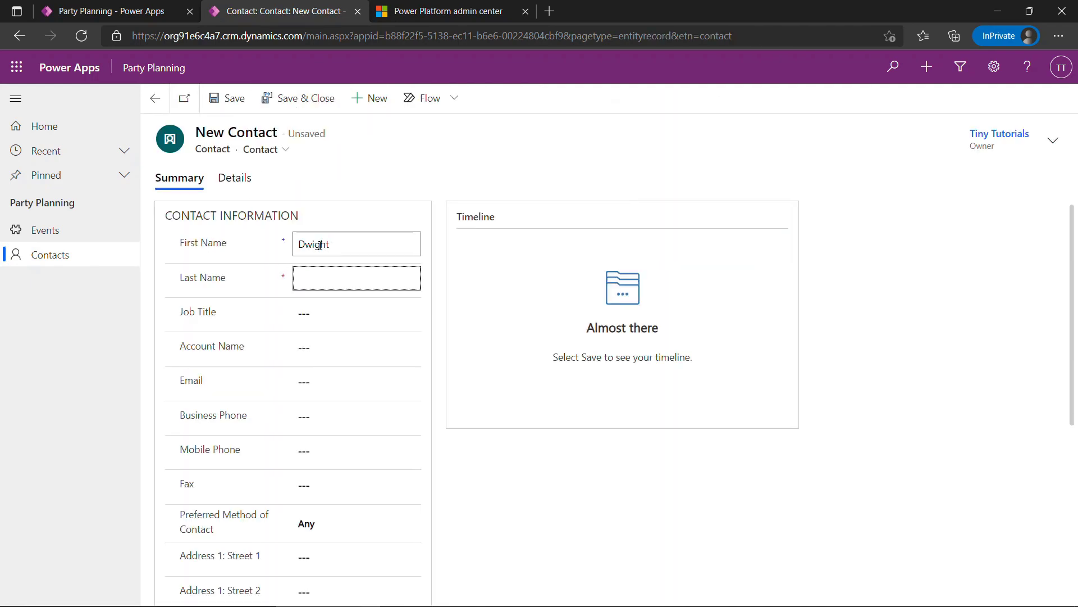
text(Schrute)
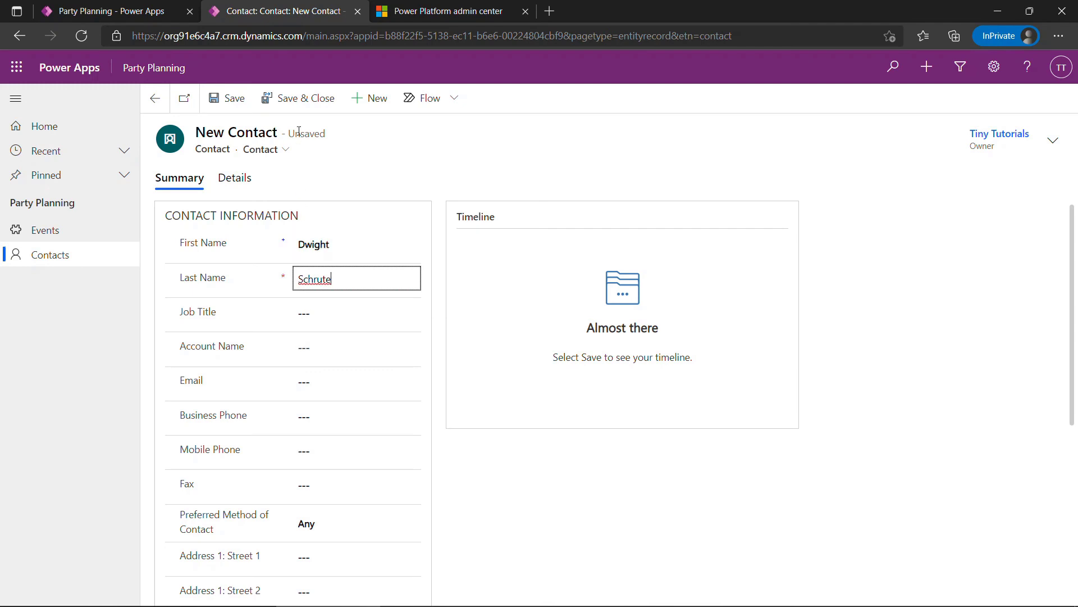
click(297, 99)
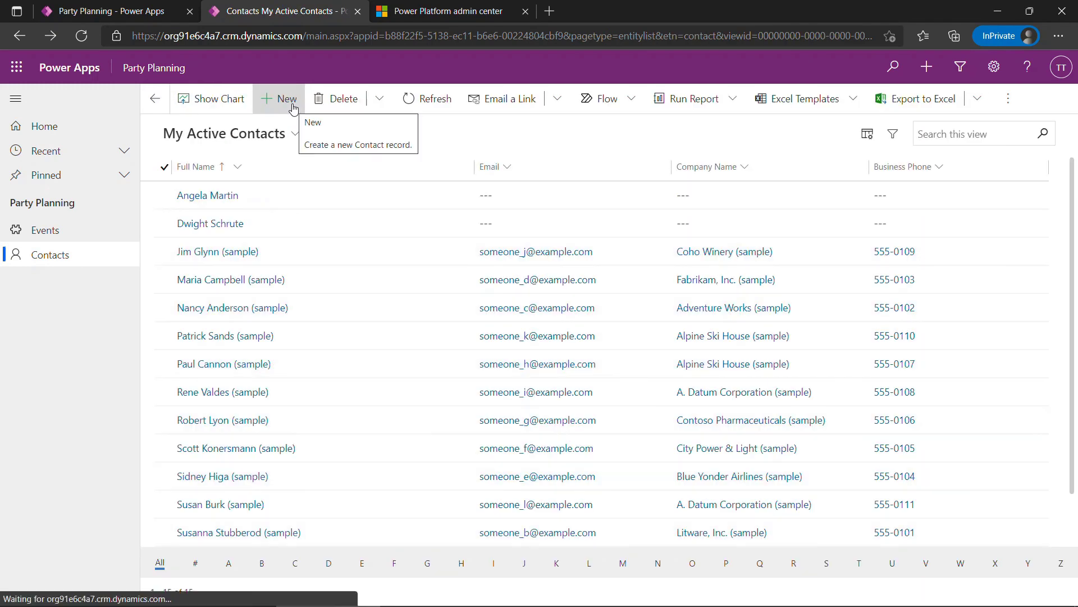
click(292, 106)
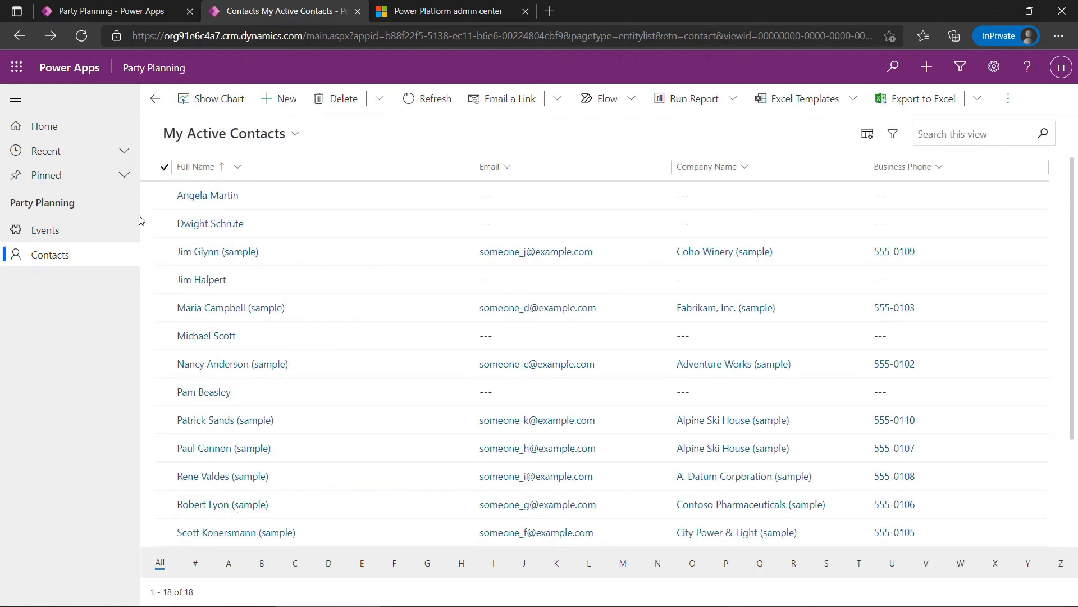
Step: Create a new event named New Year's Office Party and set its type to Holiday
click(59, 231)
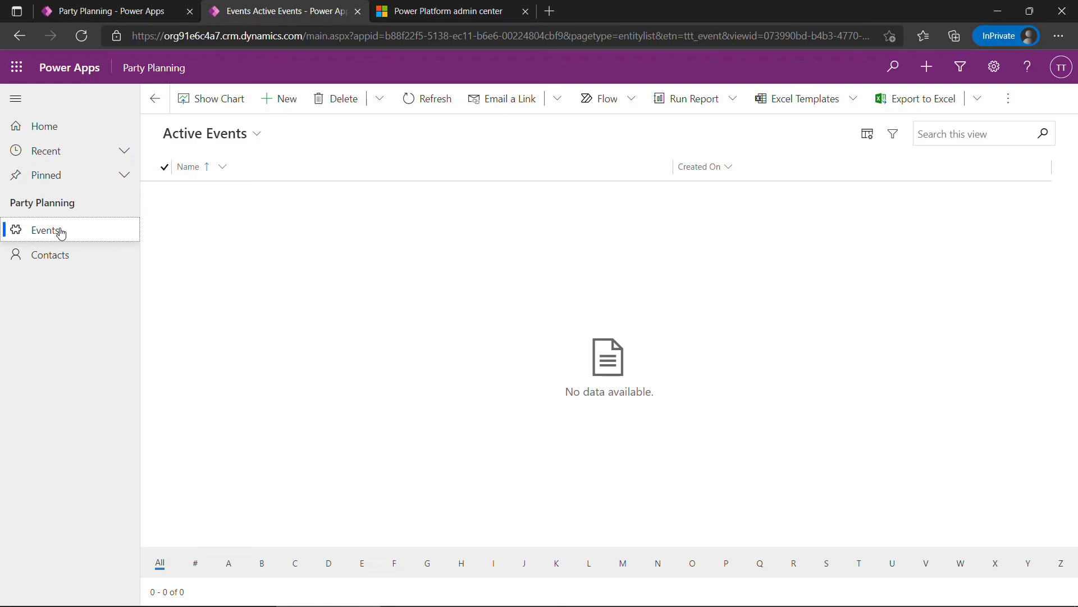
click(279, 100)
click(335, 203)
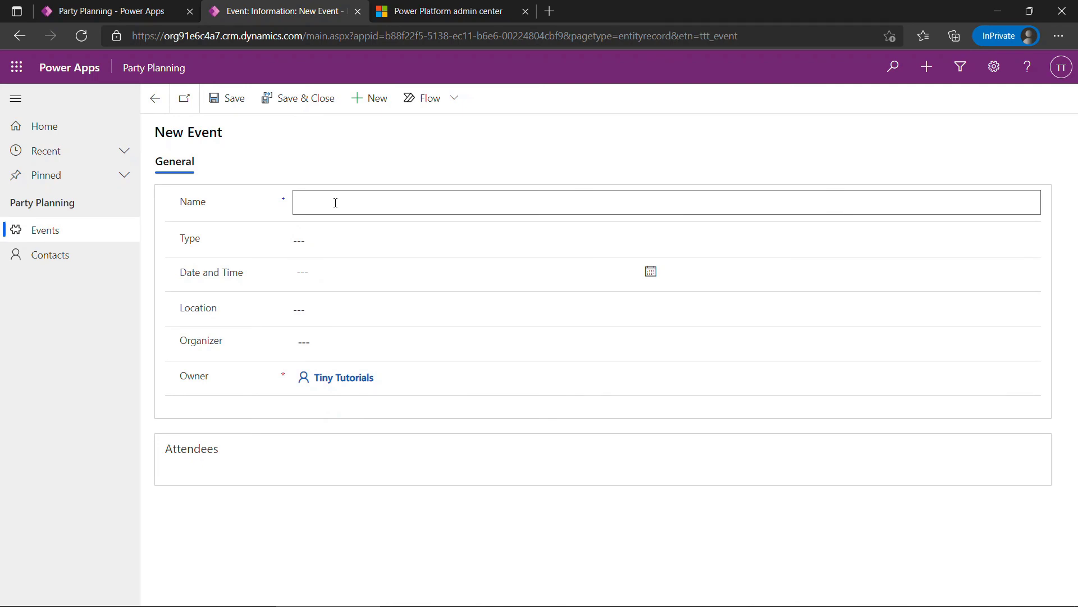
text(New Year's Office Party)
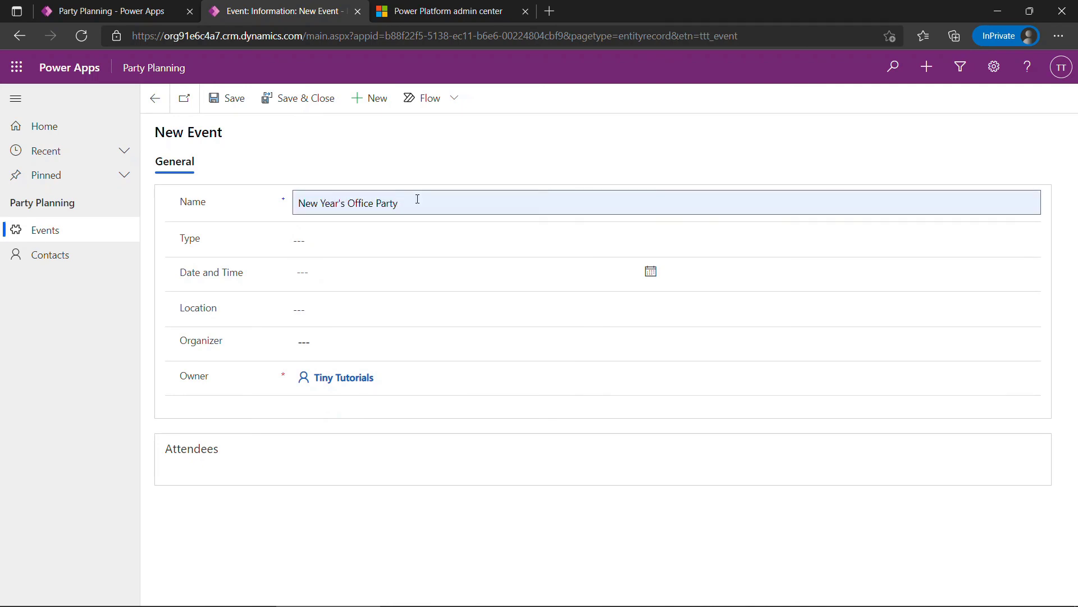
key(Tab)
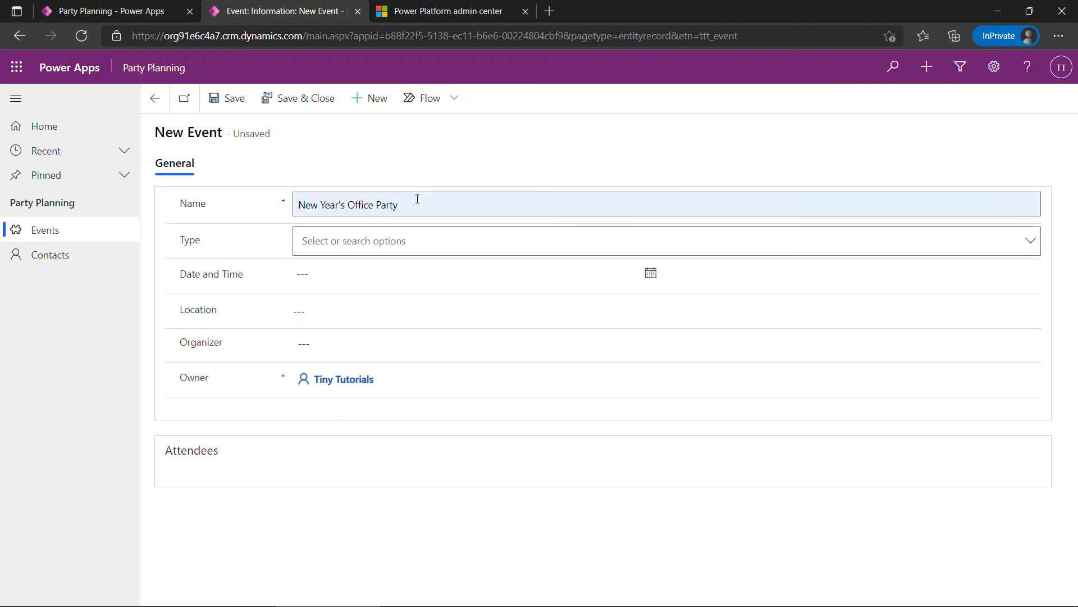
click(1028, 245)
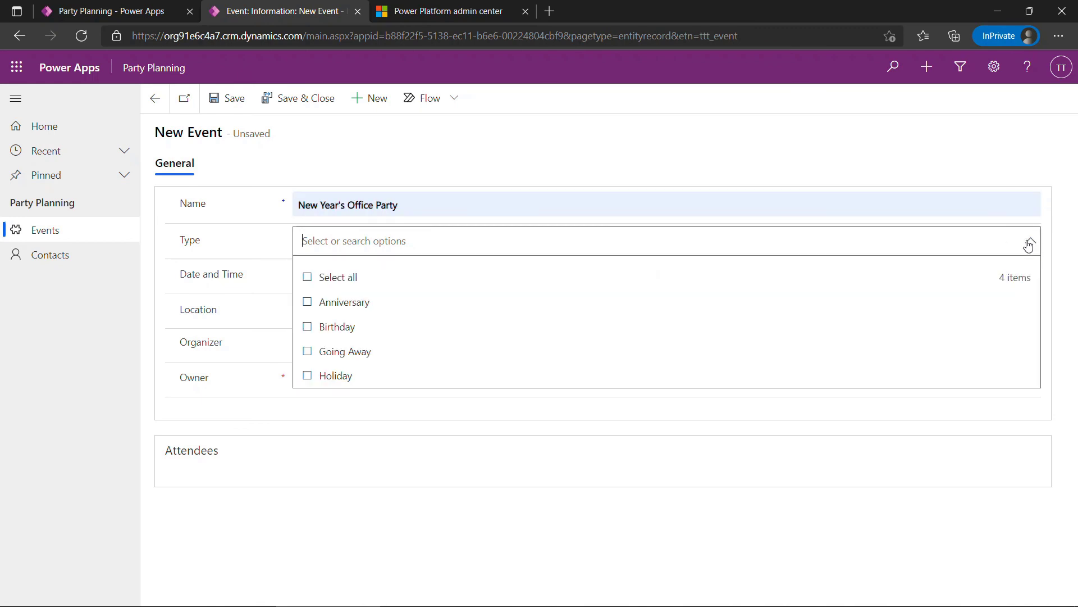
click(309, 376)
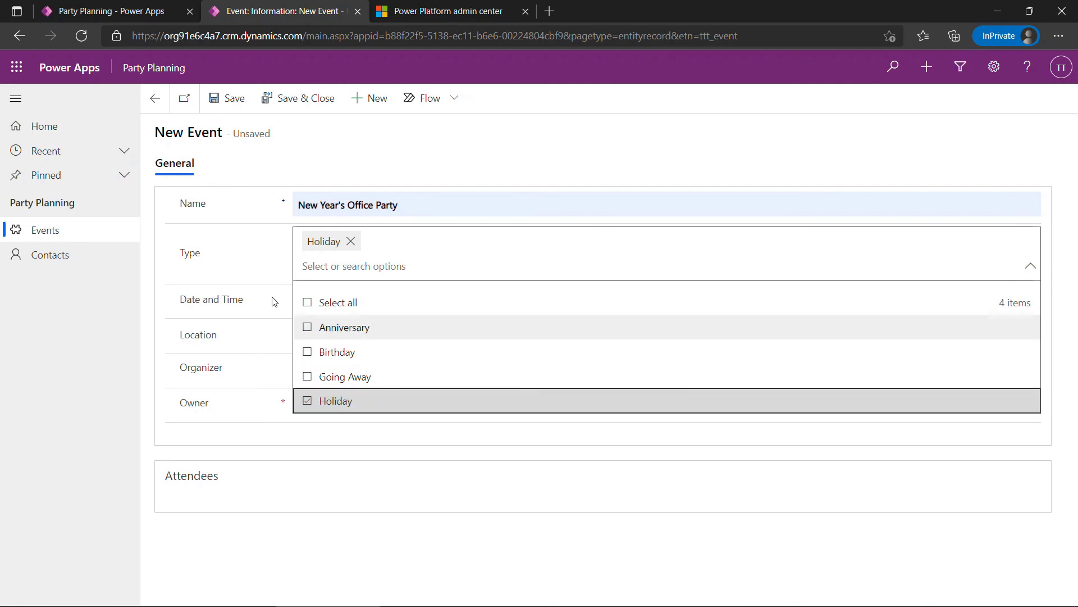
click(215, 264)
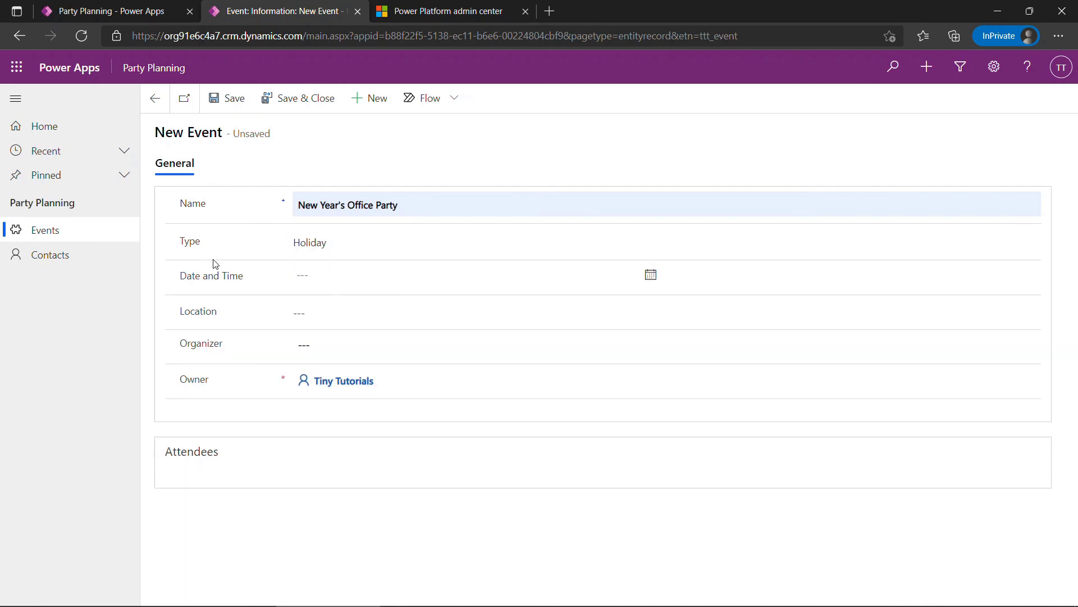
Step: Set the event's date to 12/31/2021
click(650, 275)
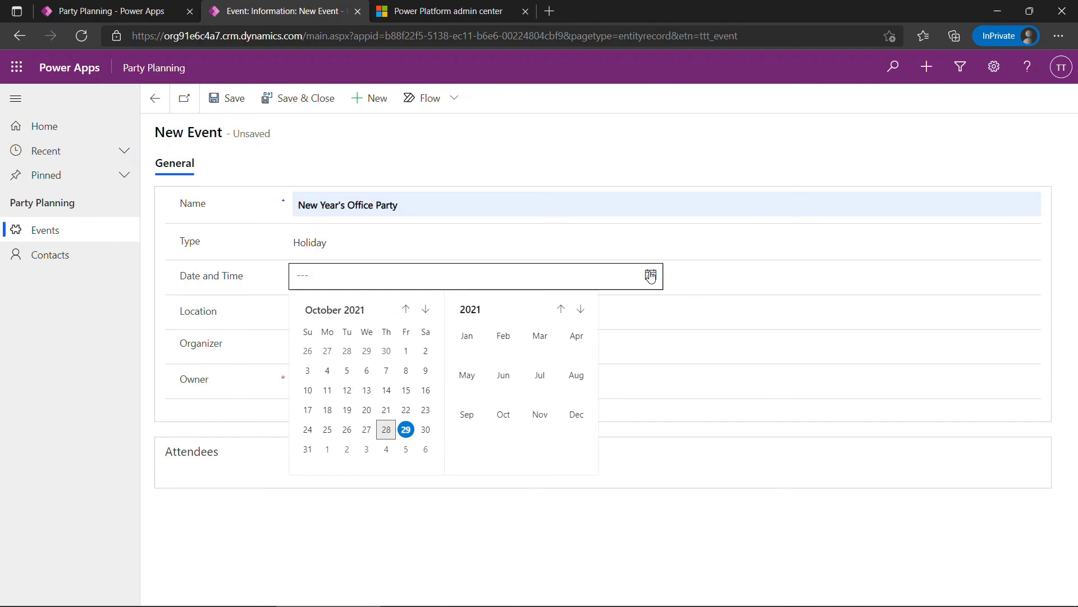
click(426, 310)
click(425, 310)
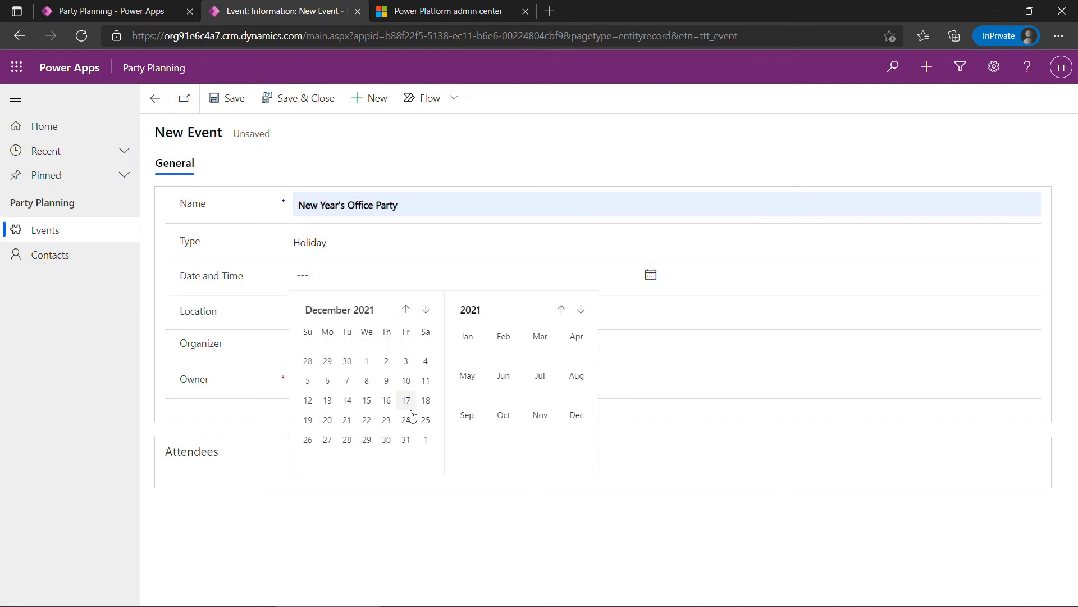
click(406, 441)
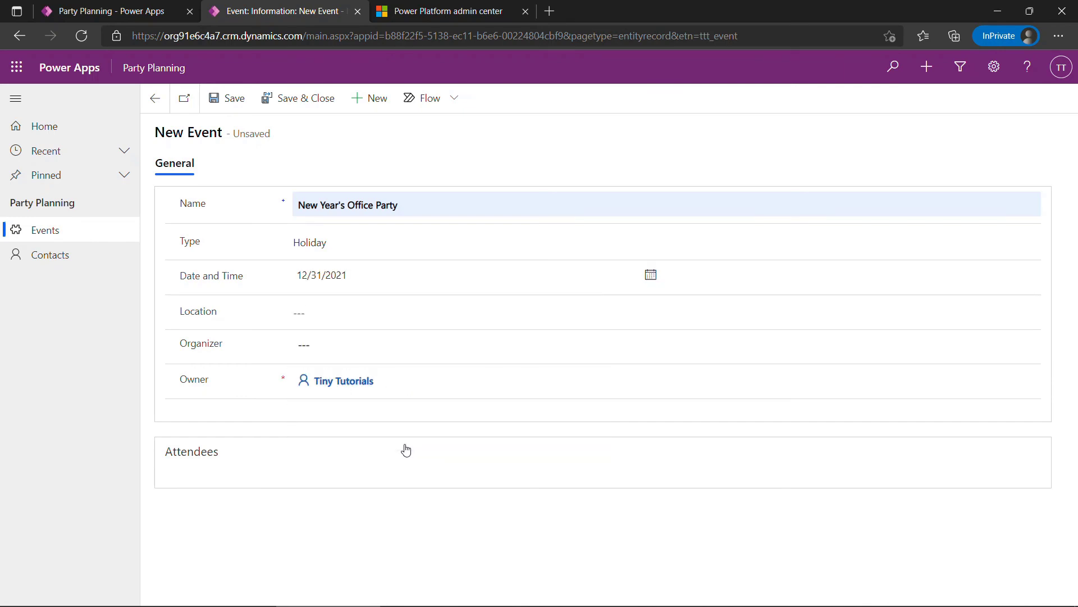
Step: Set the New Year's Office Party event's time to 10:00 PM
click(1027, 275)
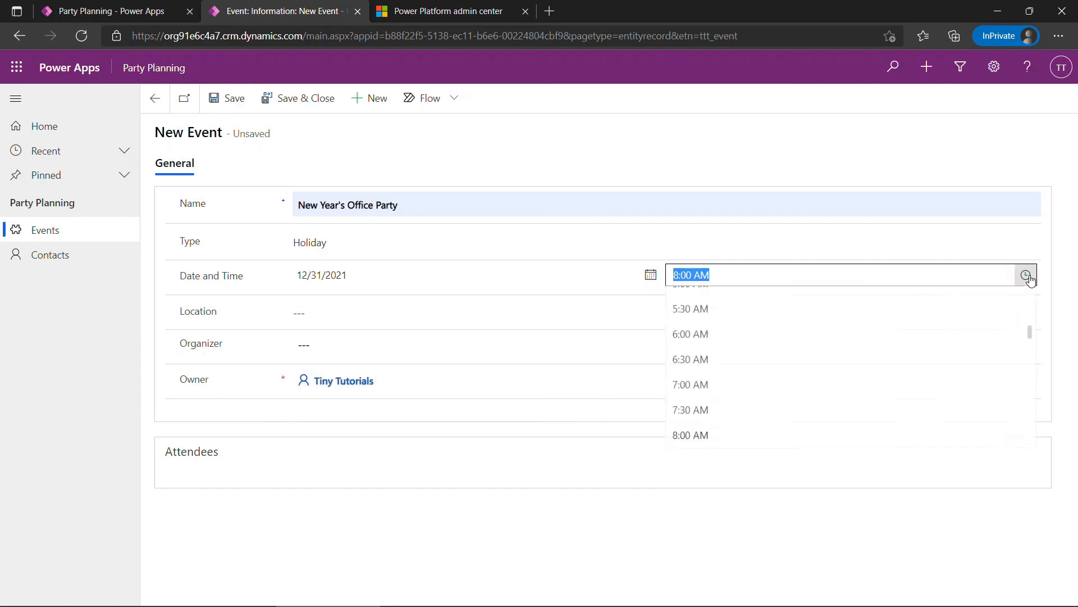
scroll(909, 360, down, 4)
scroll(824, 402, down, 8)
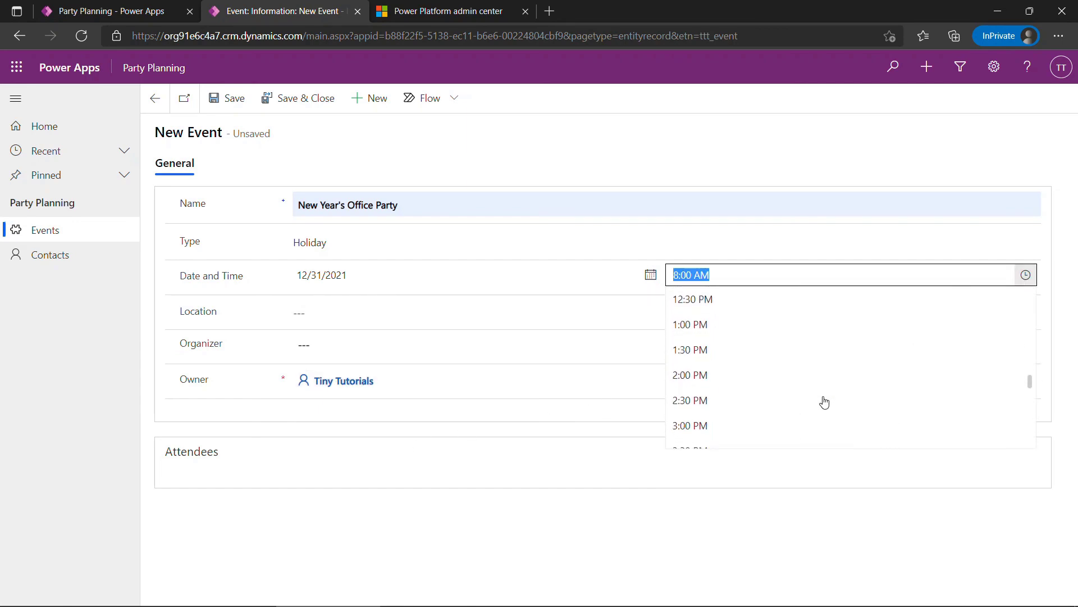
scroll(824, 402, down, 1)
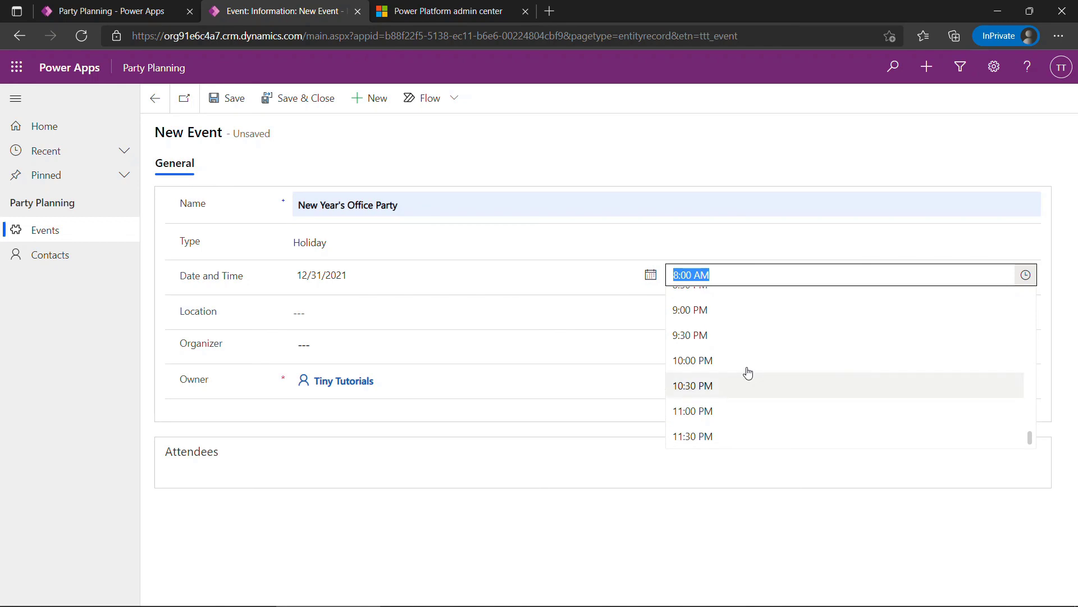
click(710, 364)
Step: Choose Scranton as the event's location
click(365, 311)
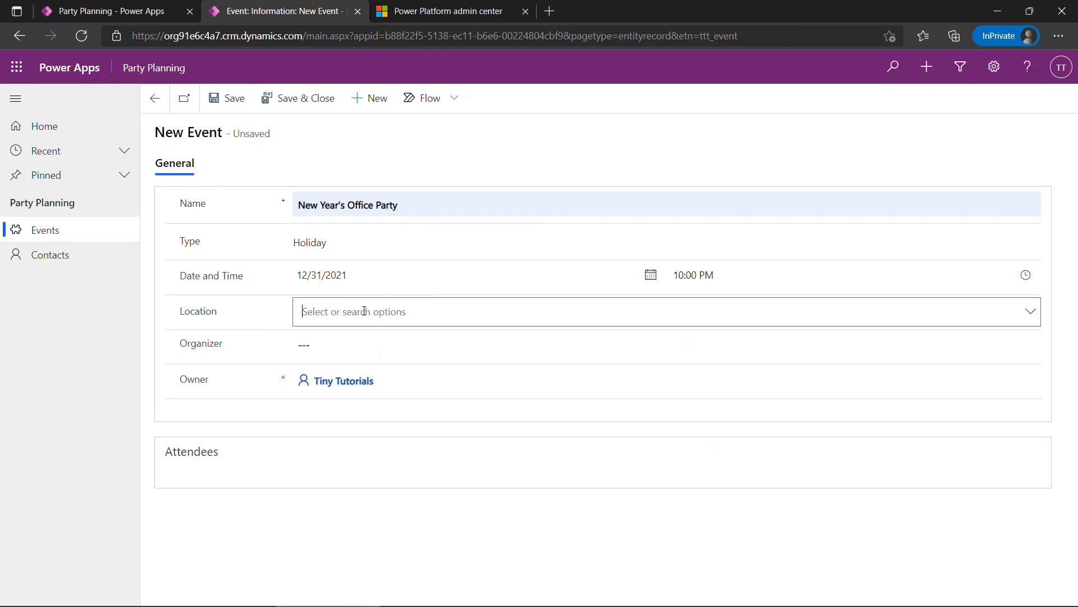
click(1031, 313)
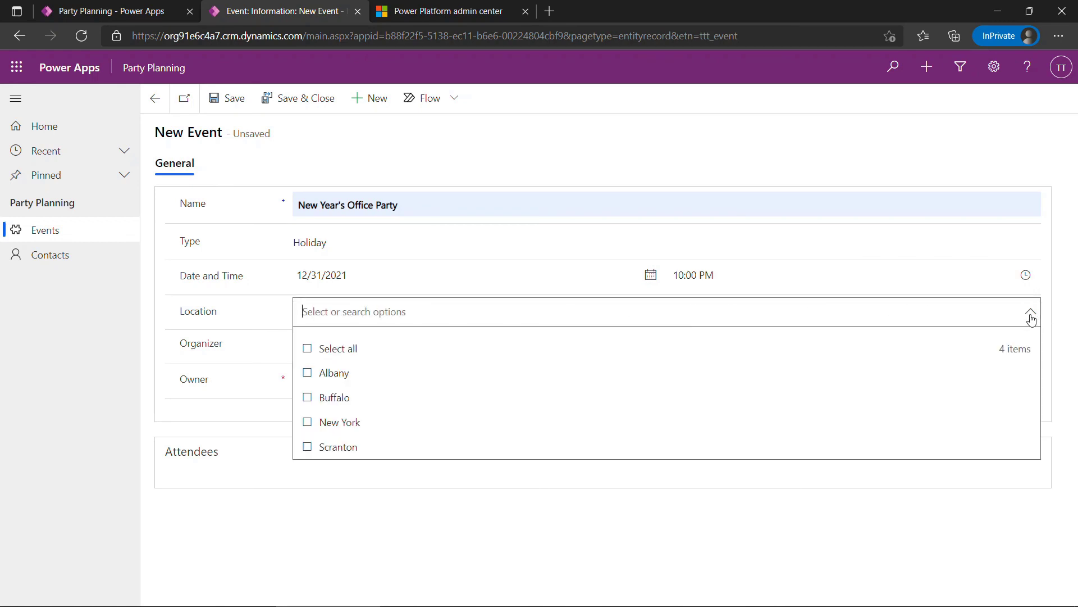
click(305, 450)
click(275, 519)
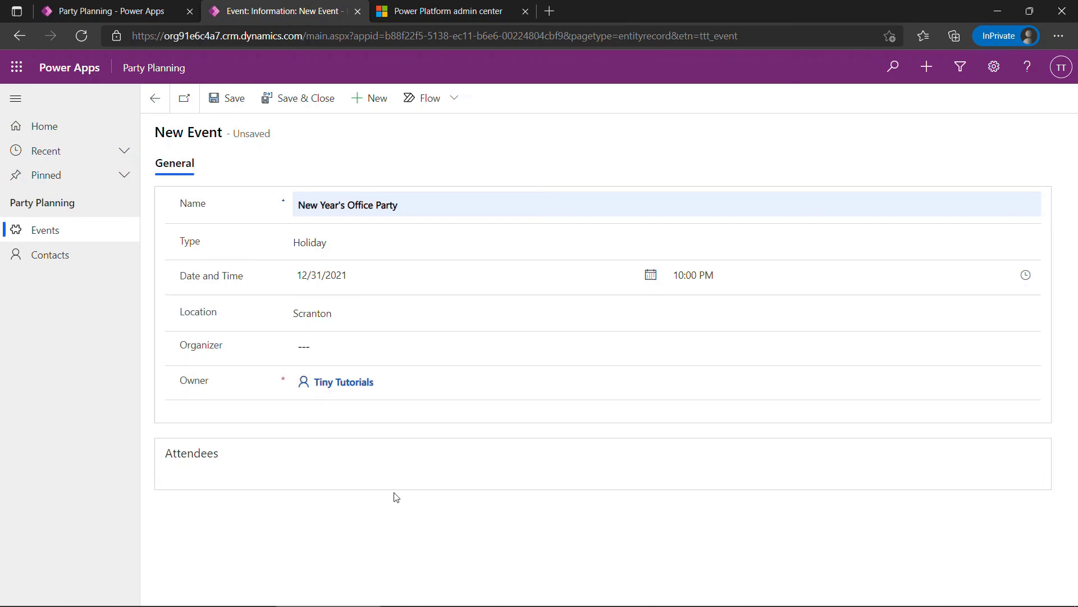
Step: Assign the last of the recent contacts as the event's organizer and save the event record
click(382, 346)
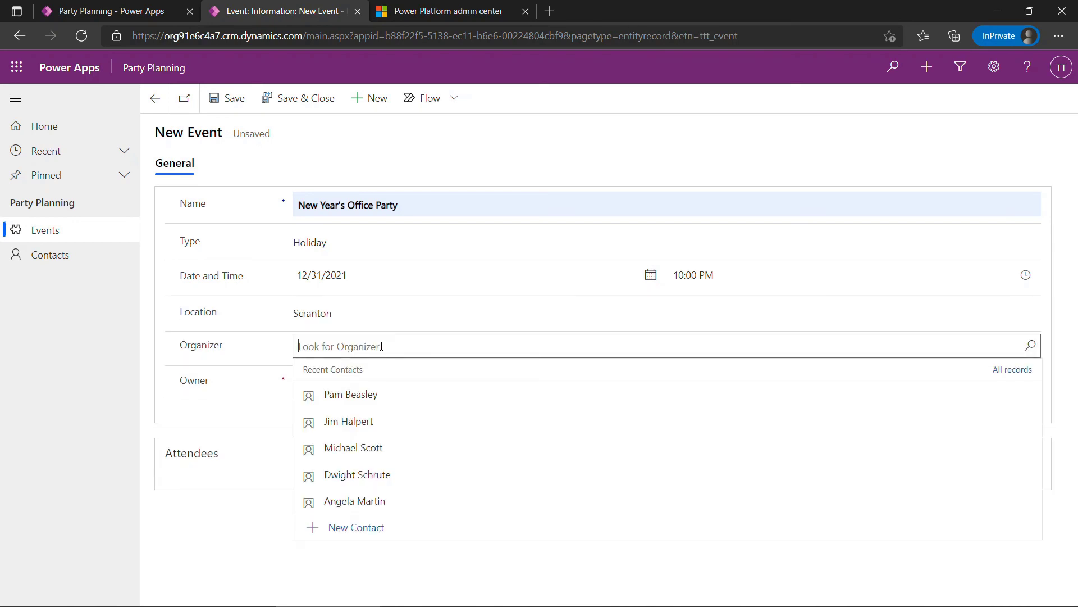
click(380, 506)
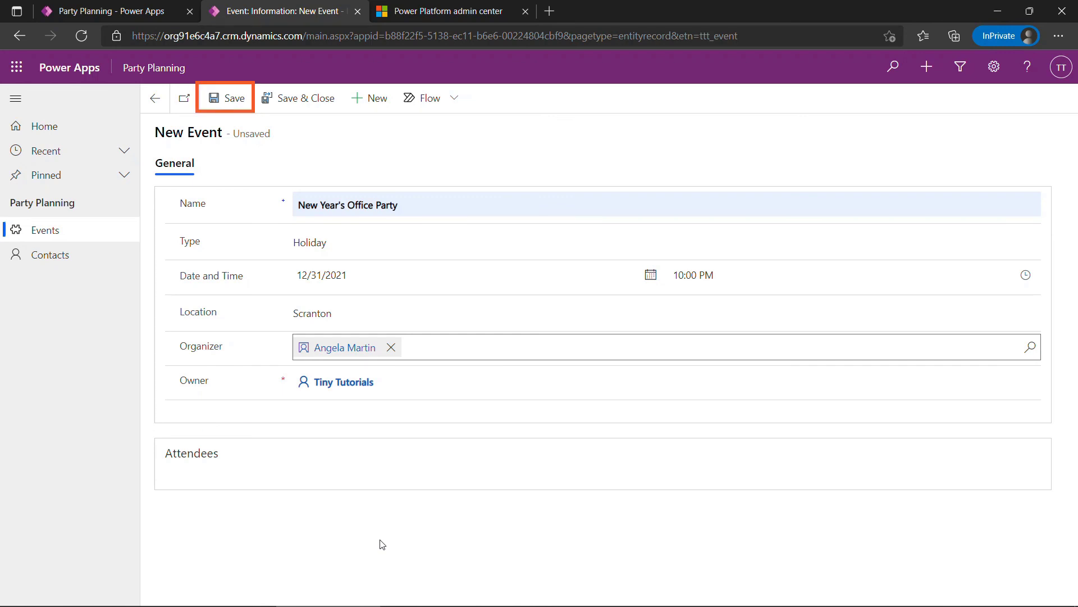
key(ctrl+s)
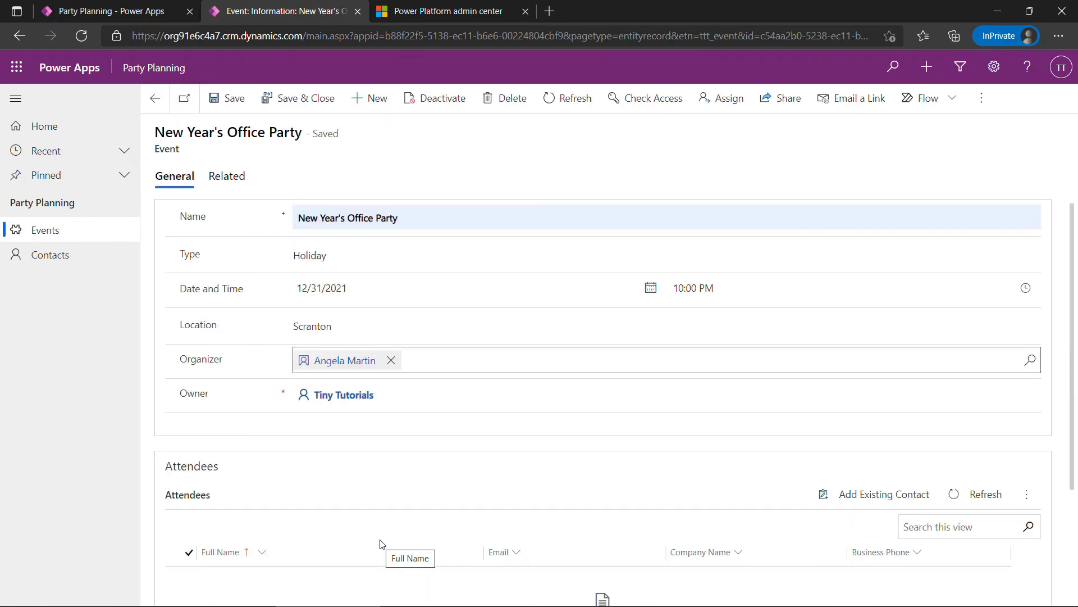
Step: Add all five existing contacts, including the organizer, as attendees of the New Year's Office Party event
scroll(381, 543, down, 3)
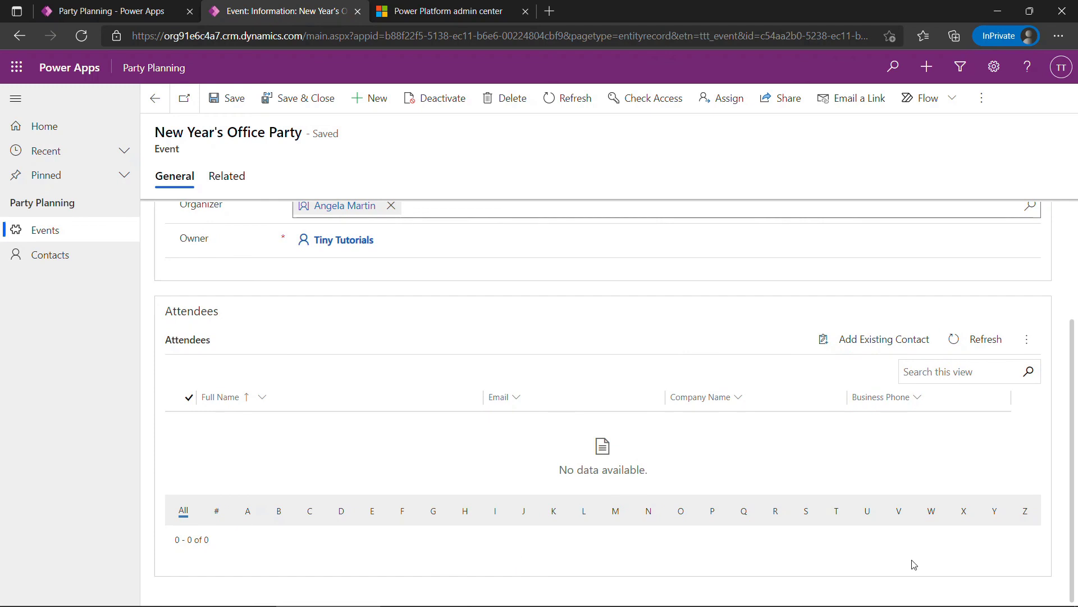
click(876, 345)
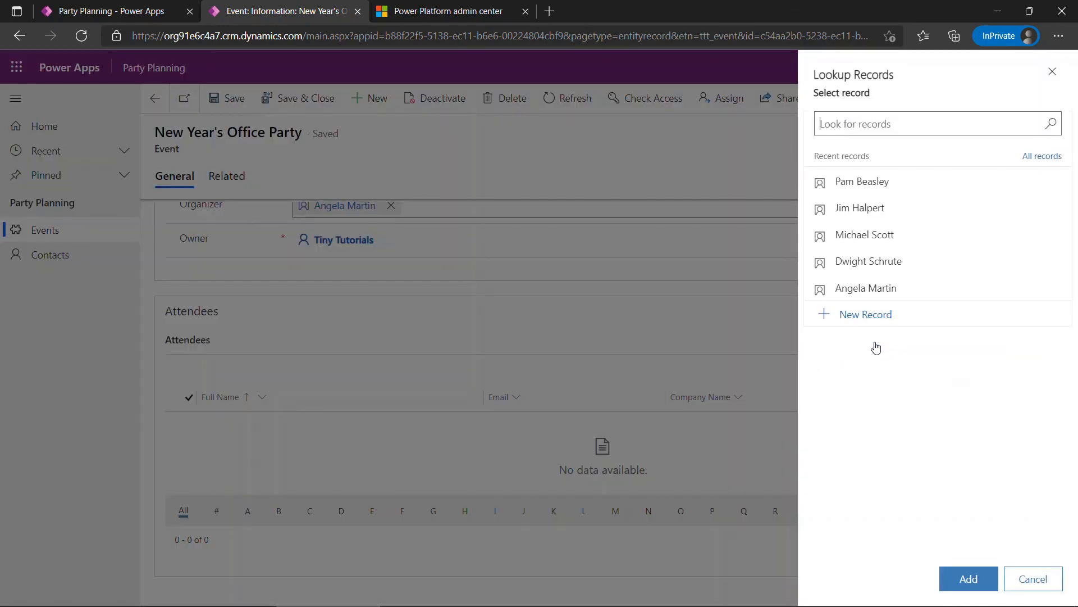
click(922, 183)
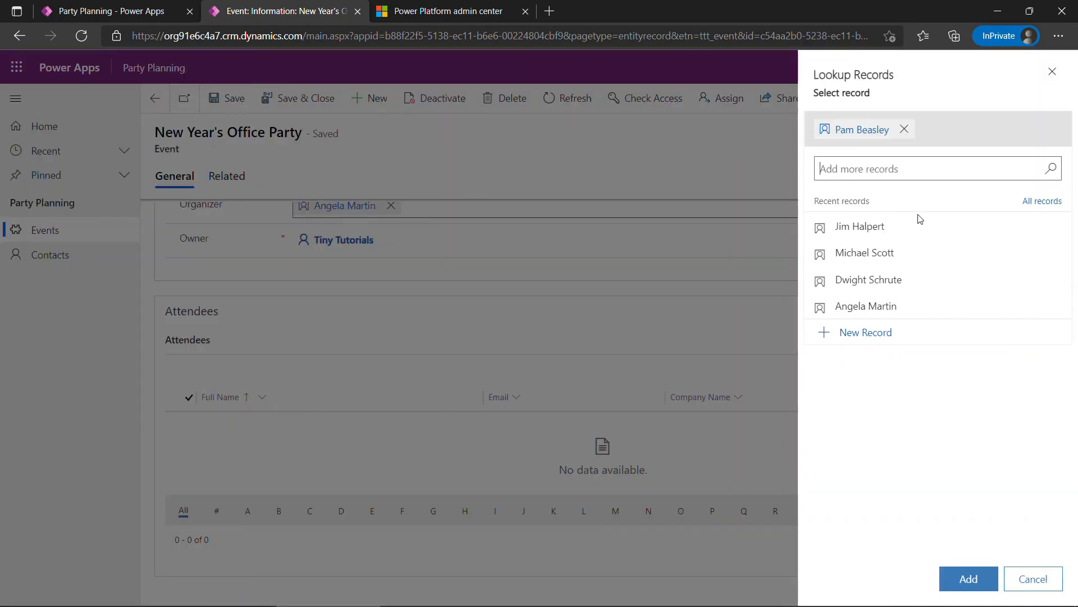
click(919, 224)
click(924, 257)
click(908, 230)
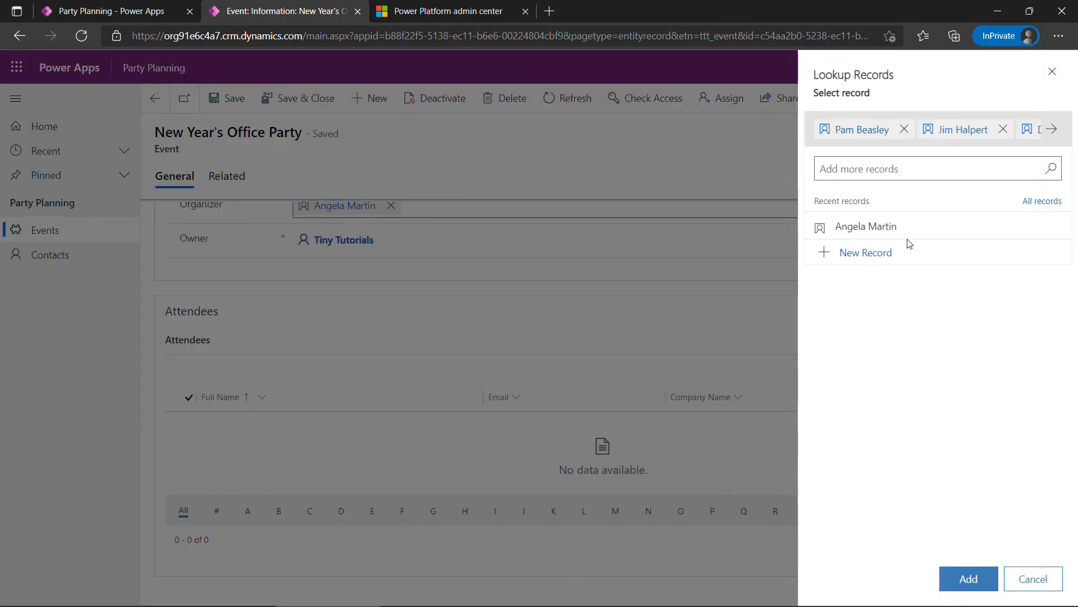
click(907, 237)
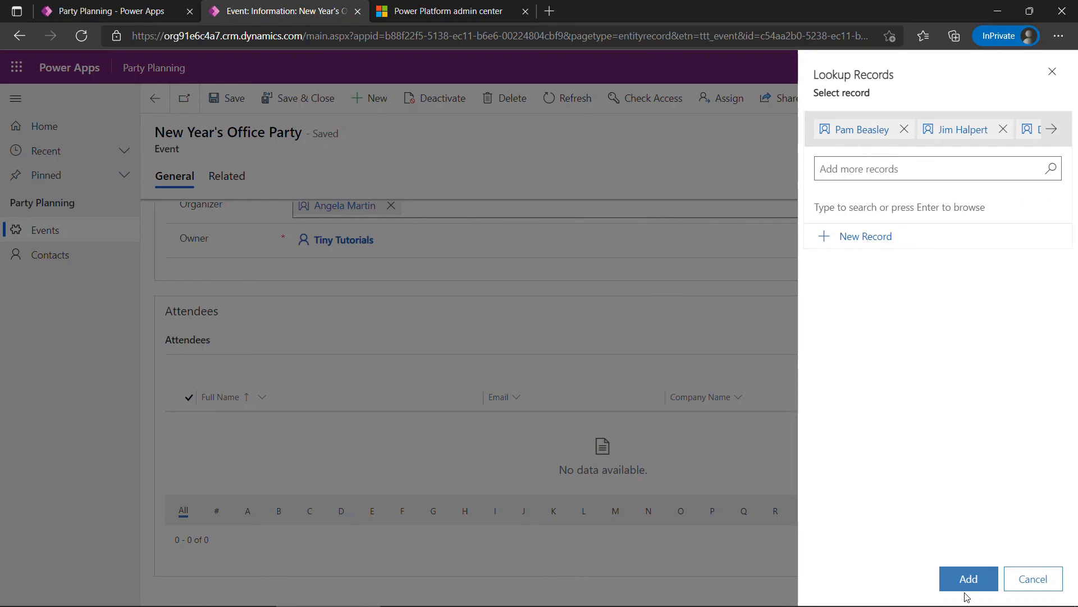
click(966, 579)
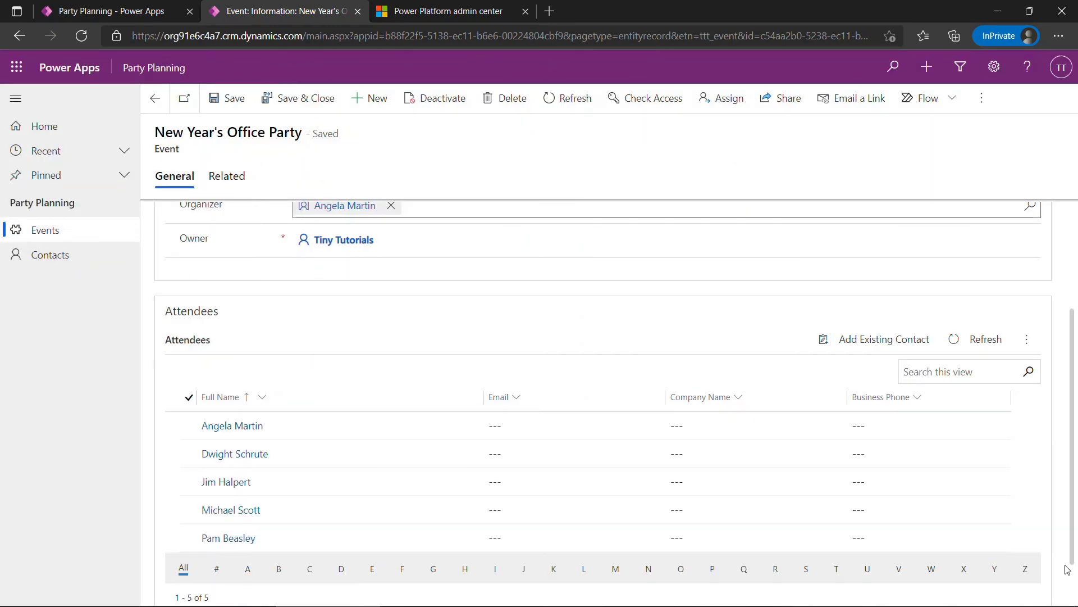